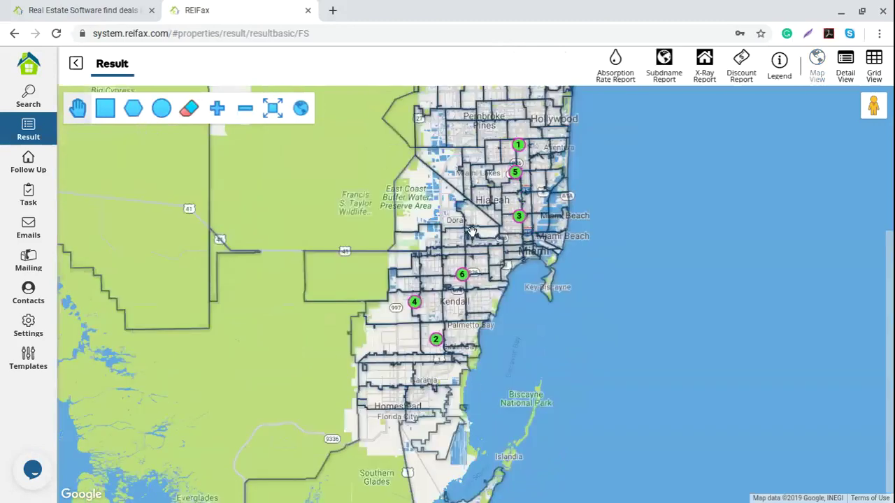
# Limit the map results to a rectangular area covering Kendall and South Miami Heights
pyautogui.scroll(1, 471, 230)
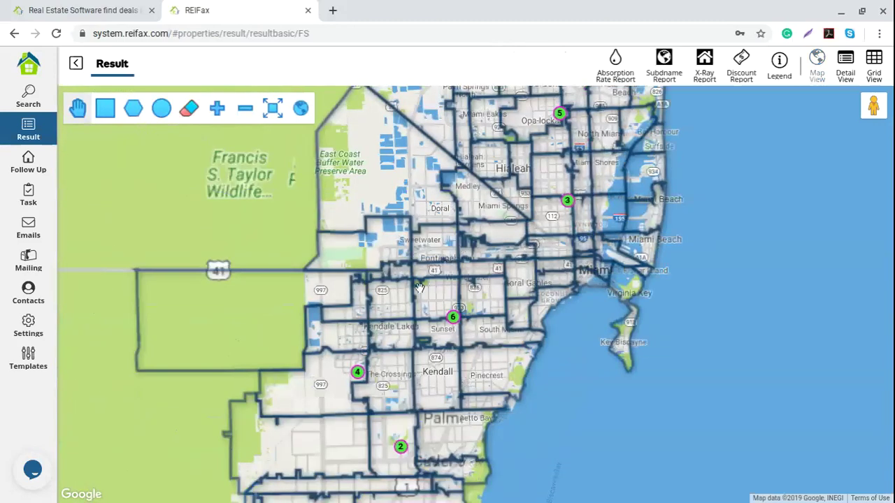
pyautogui.moveTo(420, 288); pyautogui.dragTo(494, 175)
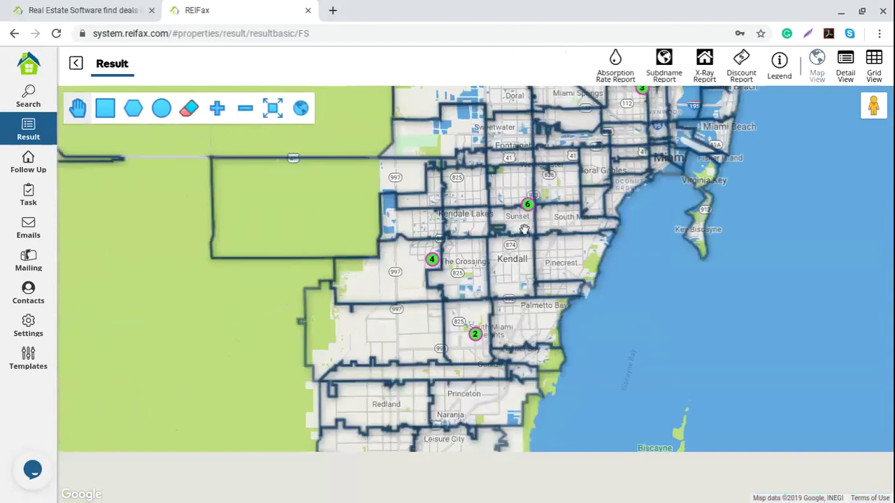
pyautogui.click(105, 107)
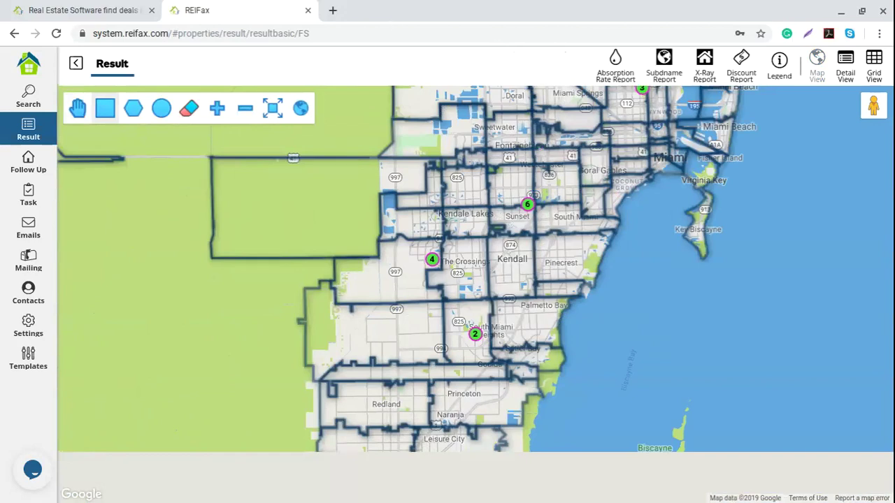
pyautogui.moveTo(419, 182); pyautogui.dragTo(586, 322)
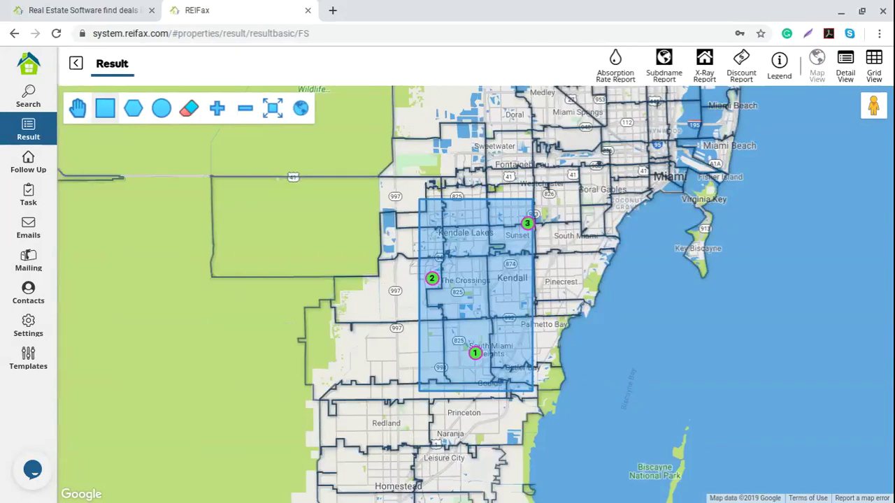
# Erase the rectangular area from the map and show the results in grid view
pyautogui.click(189, 109)
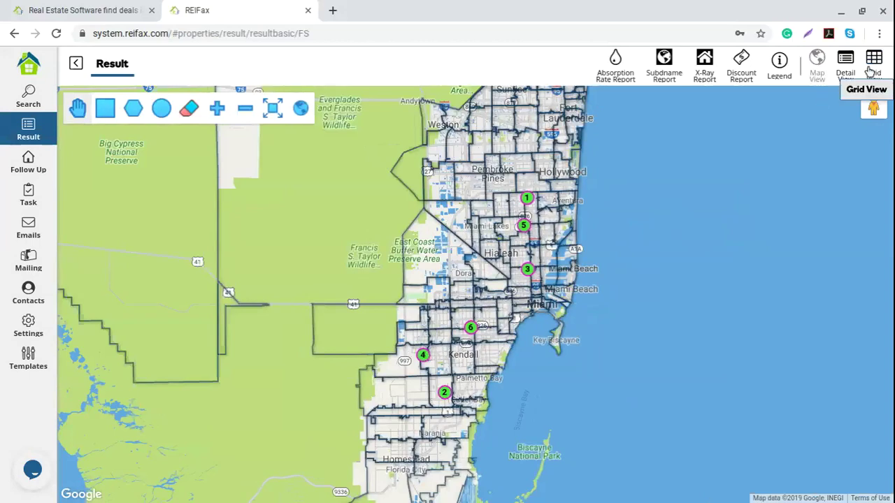
pyautogui.click(872, 66)
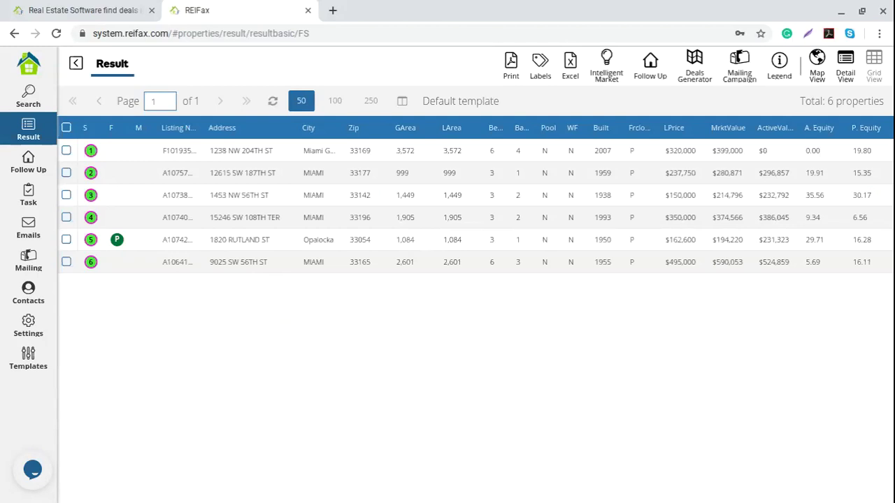
# Open the overview of the first property in the Follow Up list
pyautogui.click(26, 165)
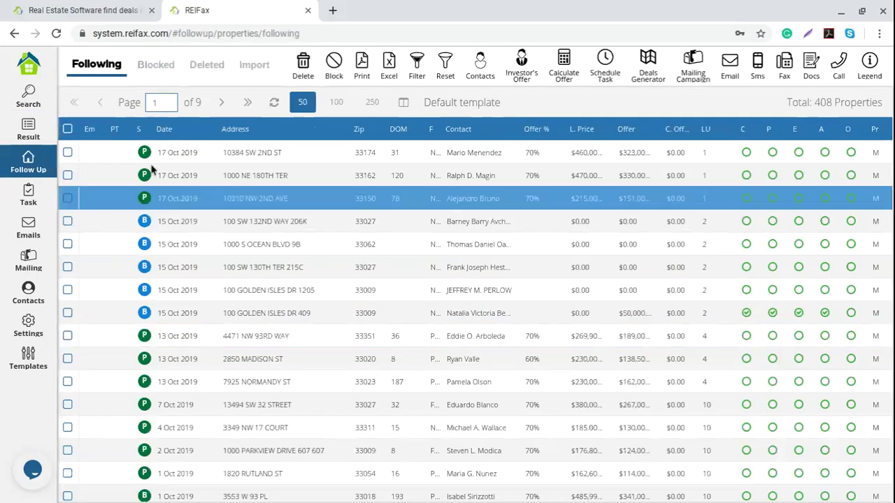
pyautogui.click(284, 161)
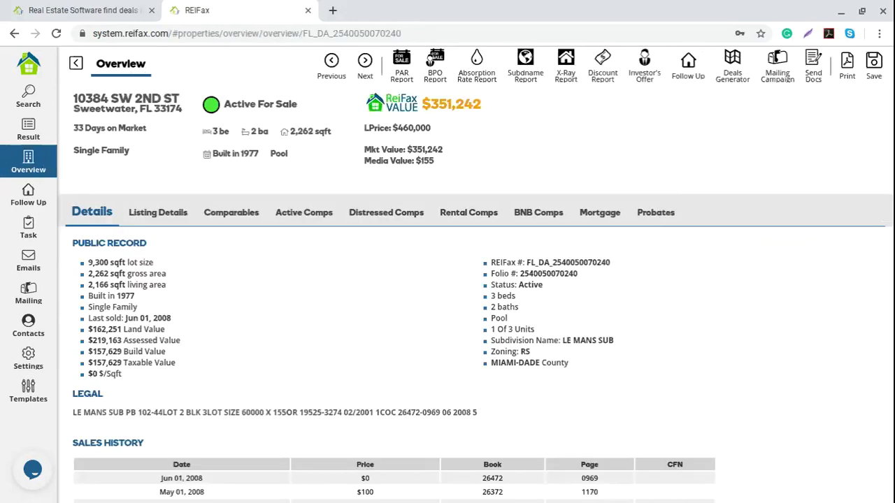
# Open the overview of the second property in the results and highlight its address, days on market, sale status and ReiFax value
pyautogui.click(28, 129)
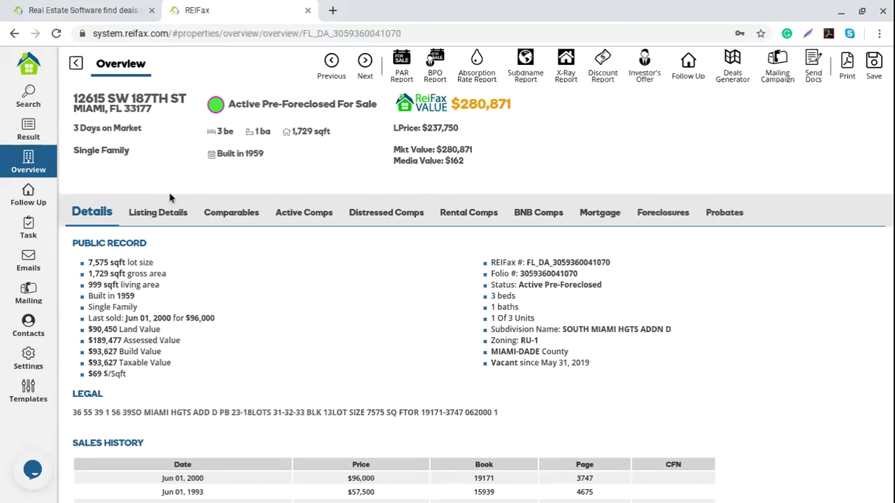
pyautogui.moveTo(151, 109); pyautogui.dragTo(74, 95)
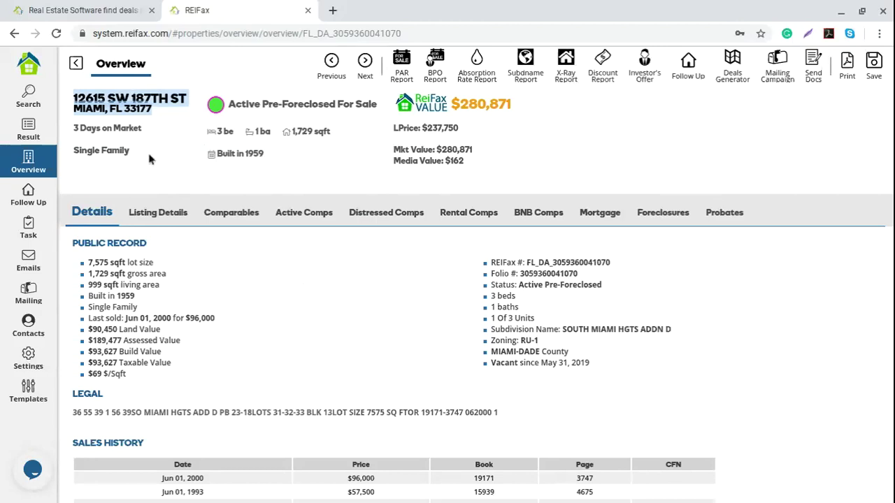
pyautogui.click(129, 131)
pyautogui.moveTo(141, 129); pyautogui.dragTo(73, 130)
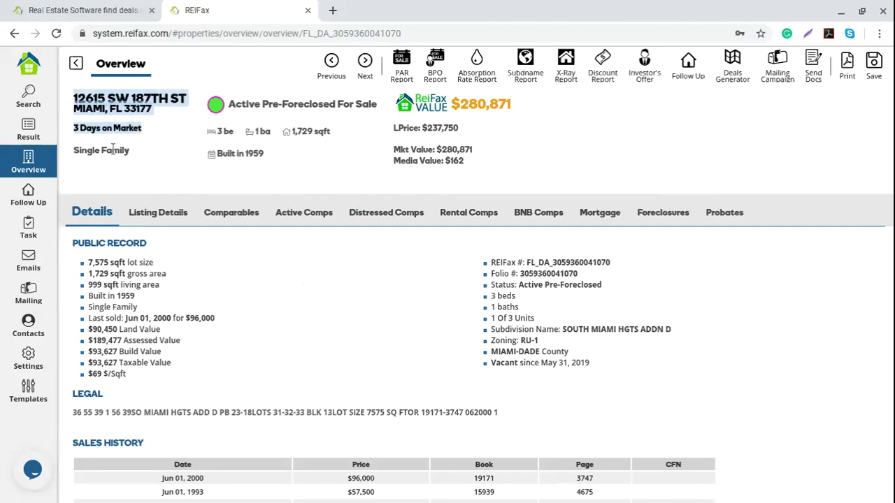
pyautogui.click(148, 112)
pyautogui.moveTo(227, 103); pyautogui.dragTo(363, 111)
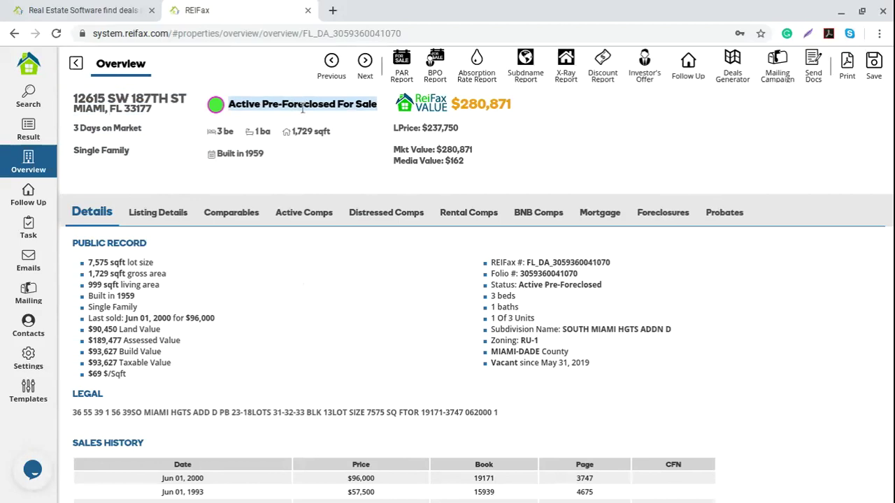
pyautogui.click(475, 103)
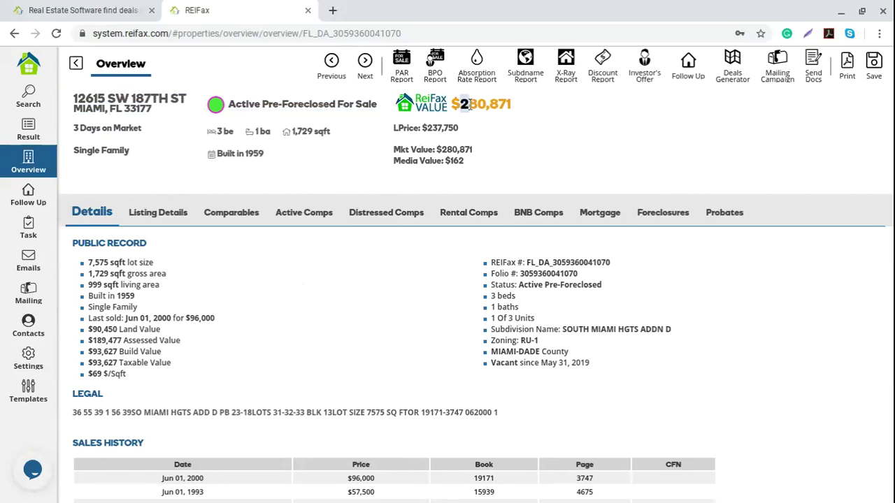
pyautogui.moveTo(469, 104); pyautogui.dragTo(516, 103)
pyautogui.doubleClick(510, 104)
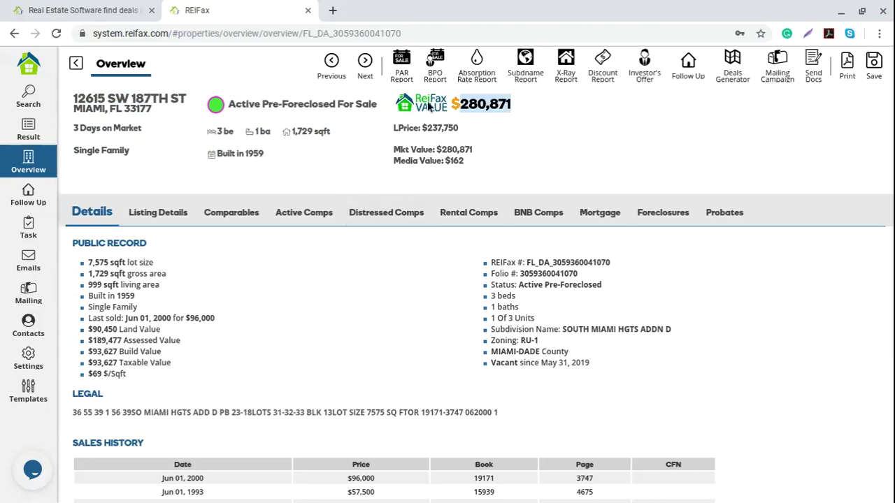
# Highlight the property's market value, bed, bath and area figures, build year, property type and media value in the overview header
pyautogui.moveTo(393, 149); pyautogui.dragTo(478, 149)
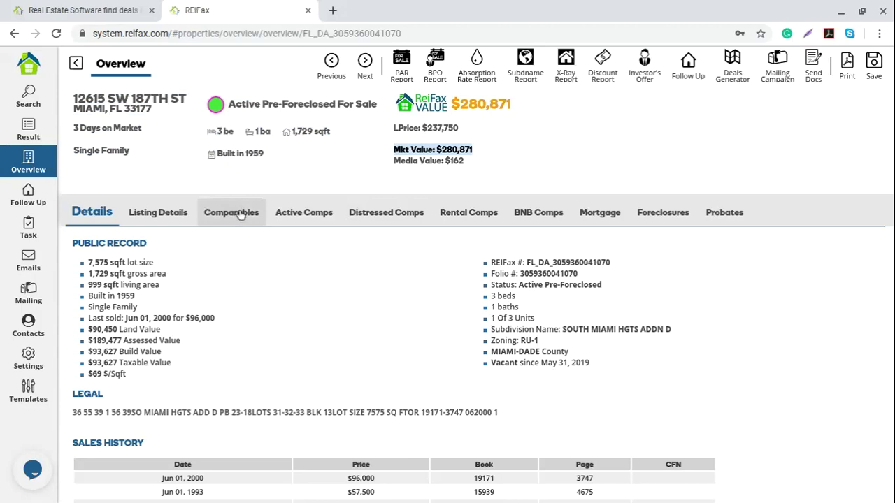
pyautogui.moveTo(213, 132); pyautogui.dragTo(333, 132)
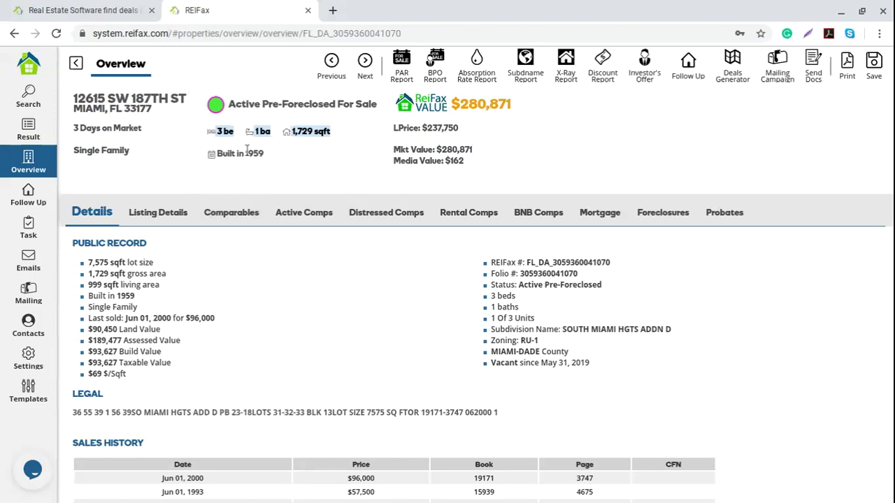
pyautogui.click(218, 153)
pyautogui.moveTo(217, 153); pyautogui.dragTo(277, 152)
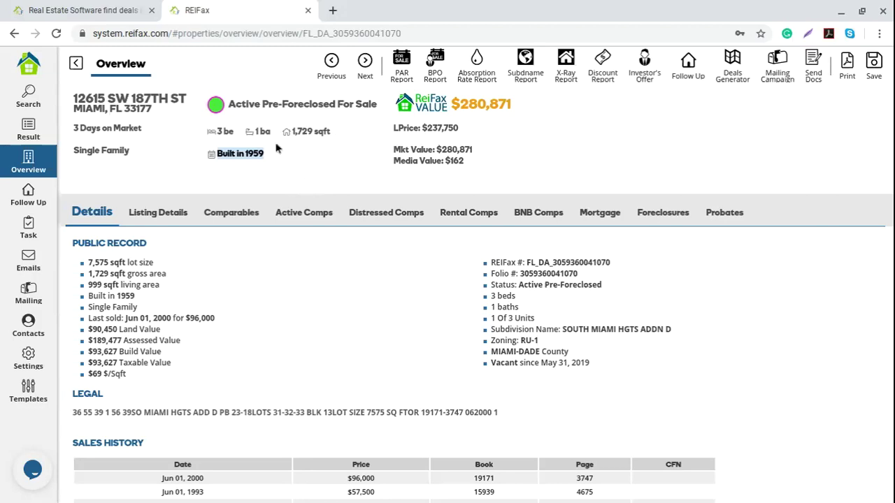
pyautogui.click(111, 153)
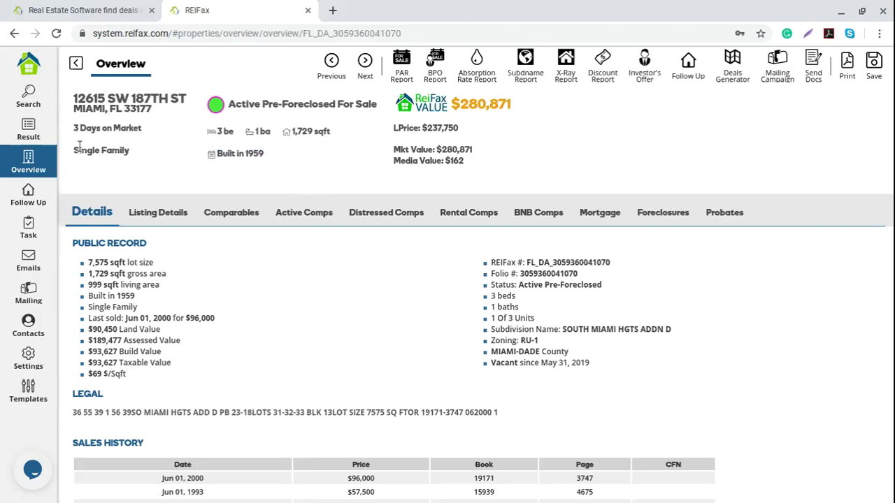
pyautogui.moveTo(75, 148); pyautogui.dragTo(132, 153)
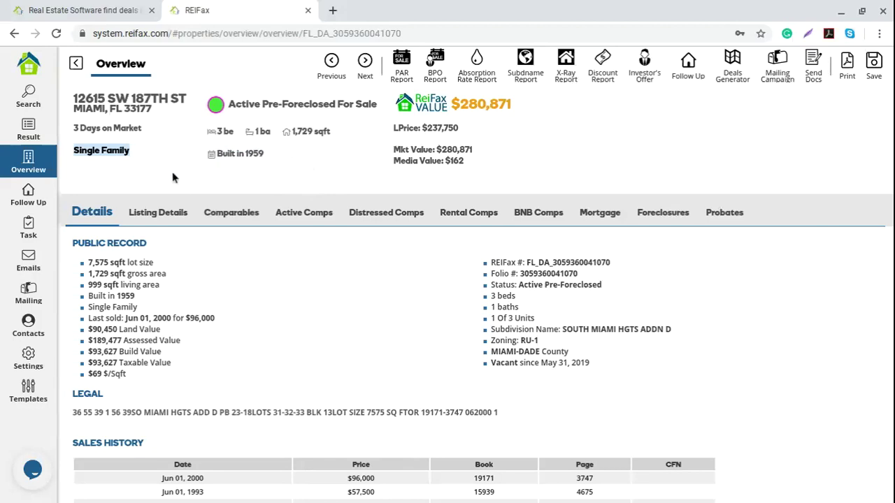
pyautogui.moveTo(393, 159); pyautogui.dragTo(475, 170)
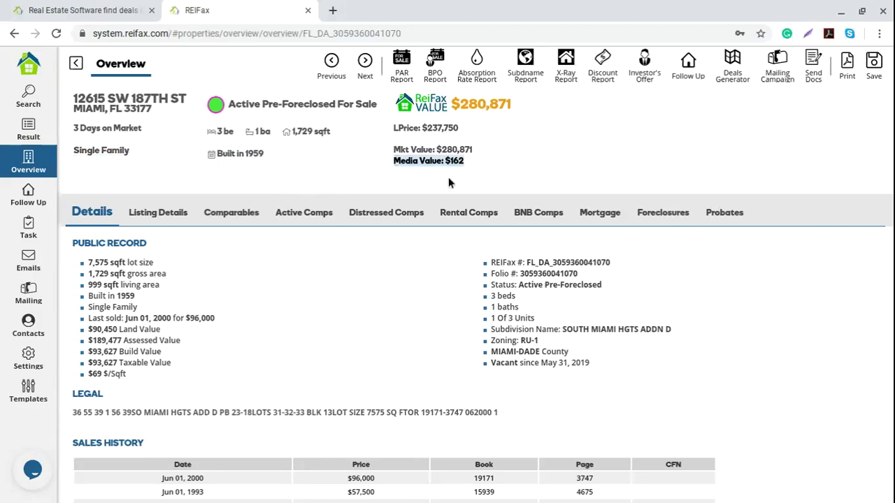
pyautogui.click(409, 158)
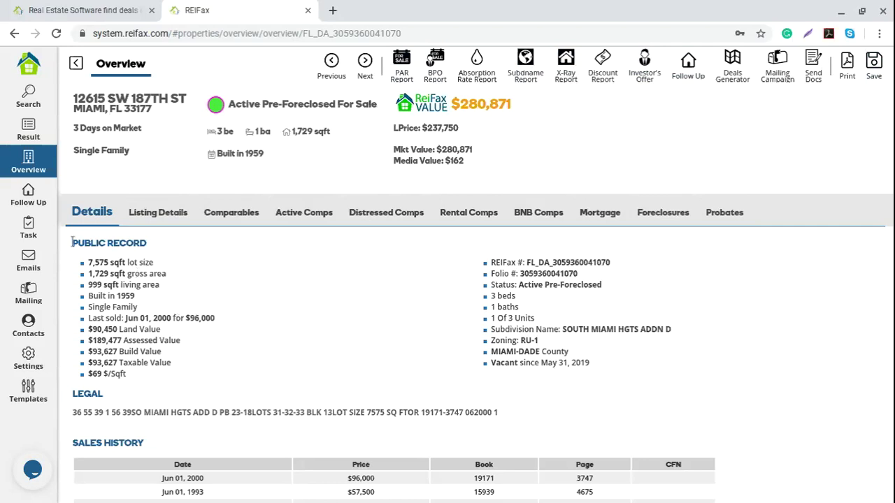
# Examine the public record details, highlighting the last sale, the land-to-taxable values, the price per square foot and the vacancy date
pyautogui.moveTo(73, 242); pyautogui.dragTo(168, 249)
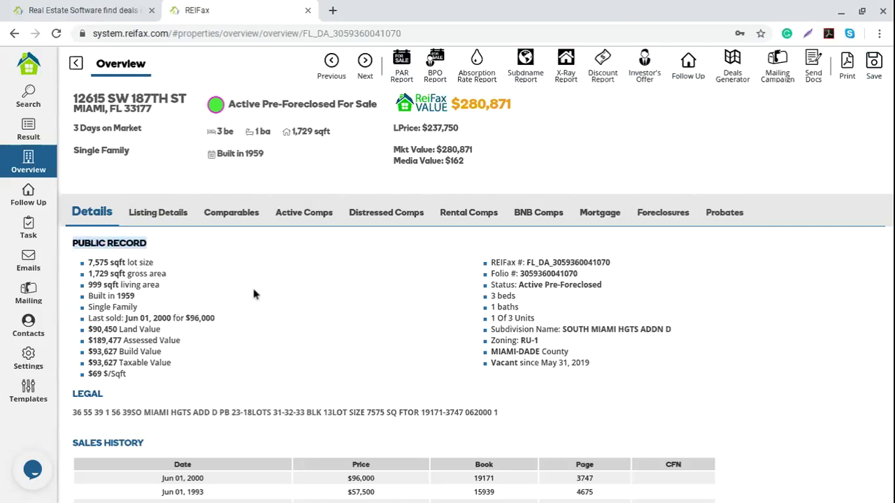
pyautogui.moveTo(87, 263); pyautogui.dragTo(612, 303)
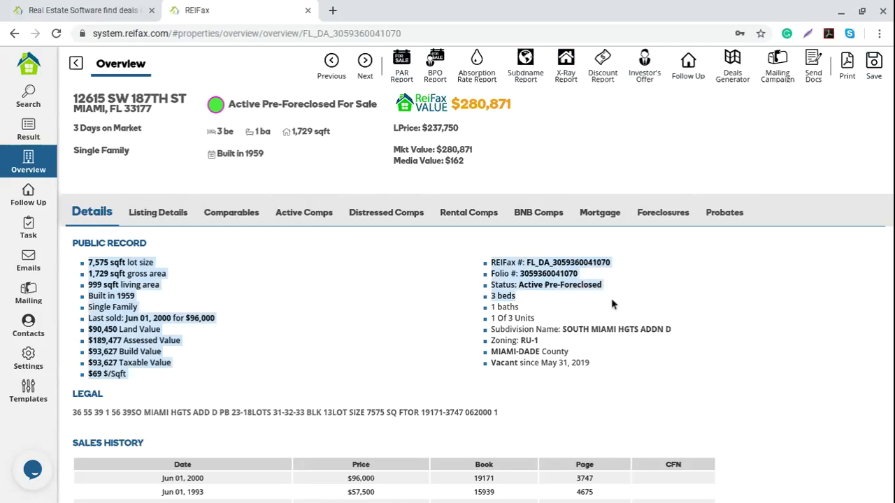
pyautogui.moveTo(612, 303); pyautogui.dragTo(606, 368)
pyautogui.moveTo(86, 318); pyautogui.dragTo(225, 320)
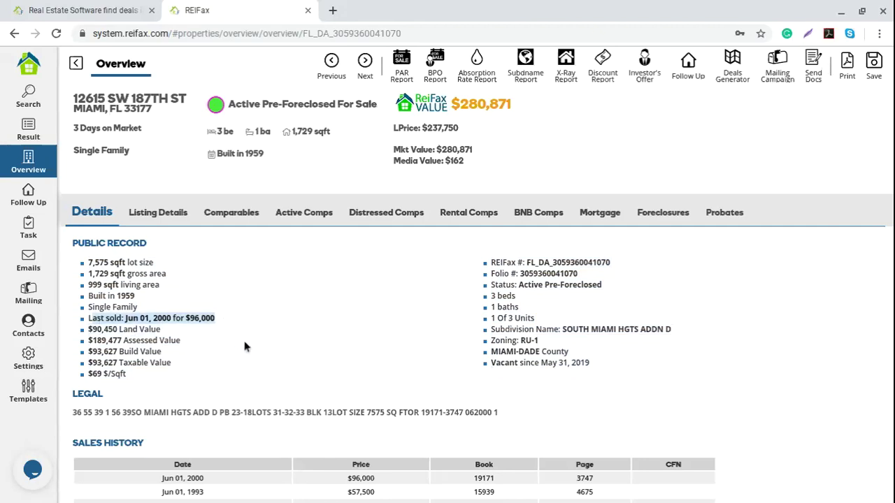
pyautogui.click(120, 341)
pyautogui.moveTo(90, 326); pyautogui.dragTo(181, 377)
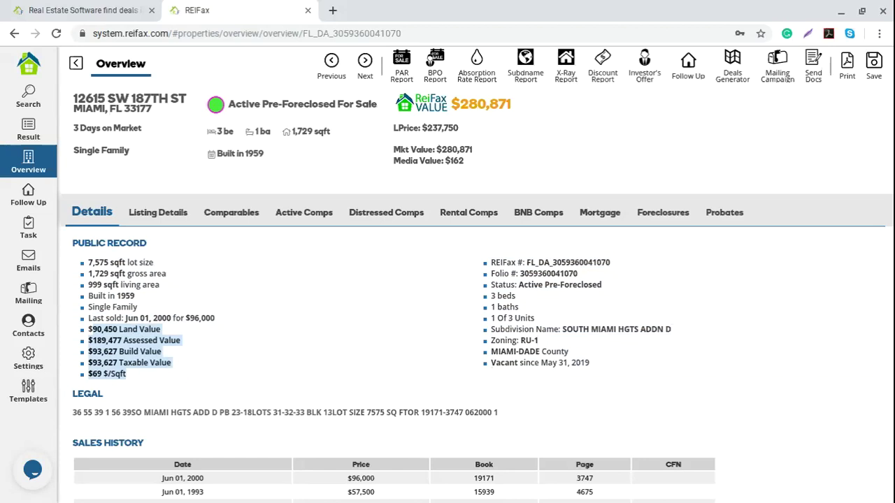
pyautogui.moveTo(119, 374); pyautogui.dragTo(88, 374)
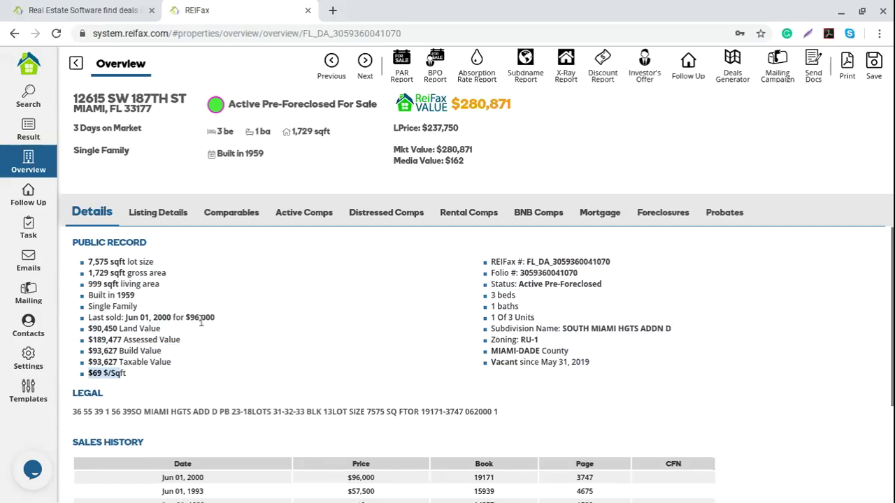
pyautogui.scroll(-1, 195, 318)
pyautogui.scroll(1, 189, 321)
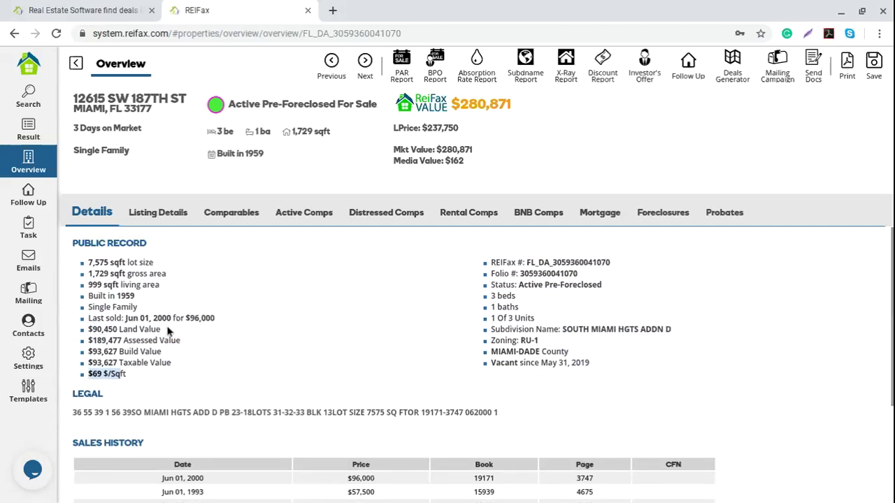
pyautogui.moveTo(491, 363); pyautogui.dragTo(615, 365)
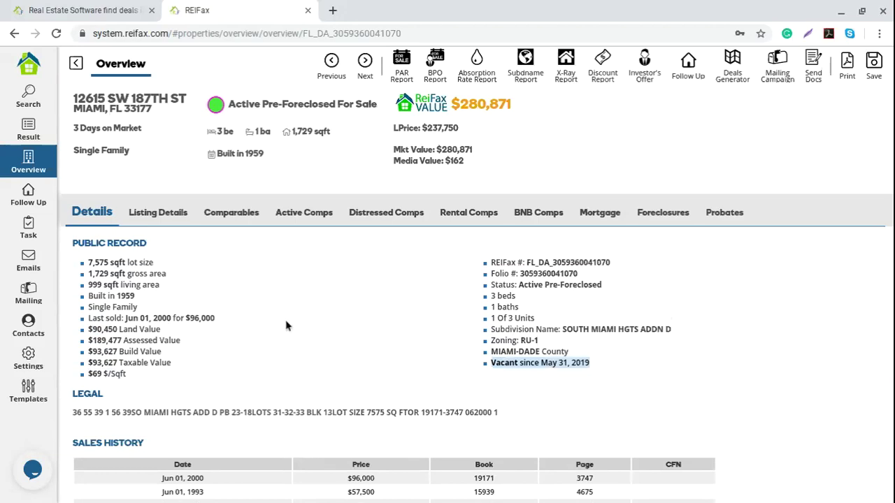
pyautogui.click(195, 308)
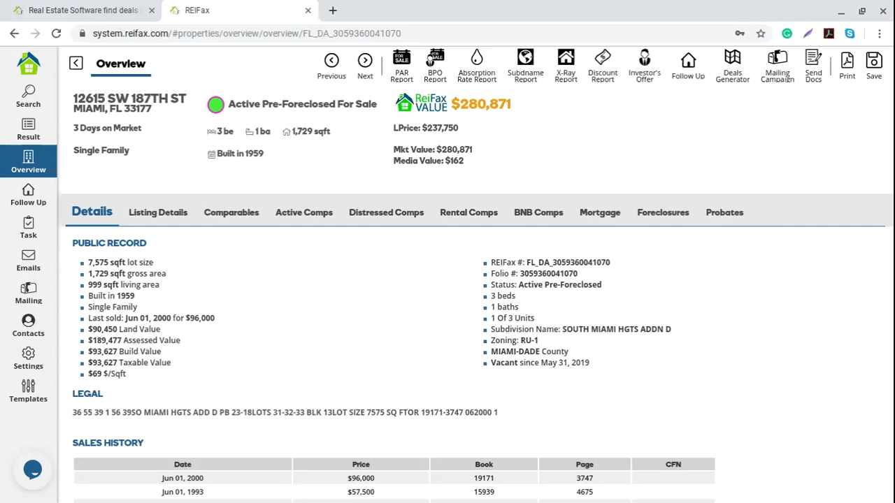
# Highlight the legal description, the sales history table and the owner information heading in the property details
pyautogui.scroll(-1, 249, 319)
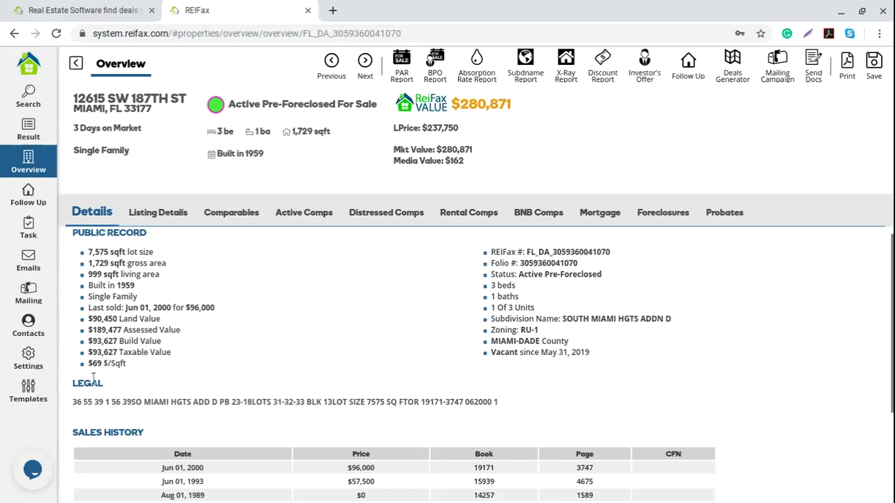
pyautogui.moveTo(74, 387); pyautogui.dragTo(505, 404)
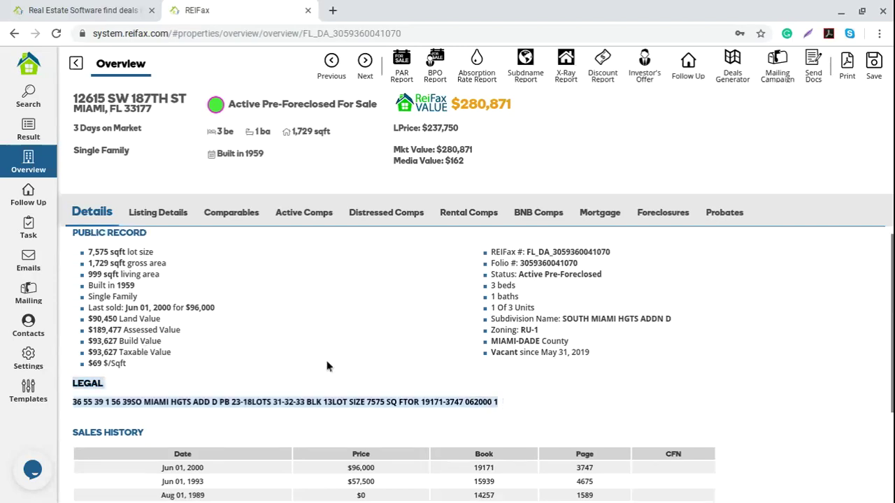
pyautogui.scroll(-1, 325, 360)
pyautogui.scroll(-2, 323, 353)
pyautogui.click(73, 296)
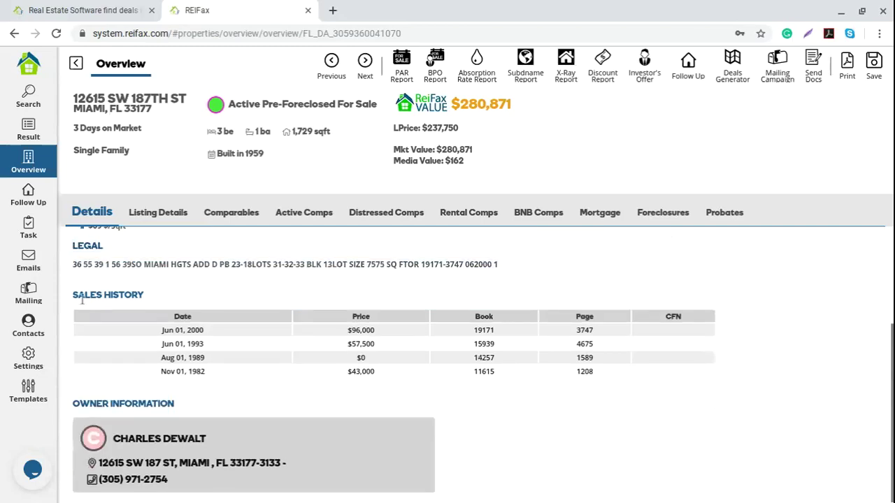
pyautogui.moveTo(74, 296); pyautogui.dragTo(637, 376)
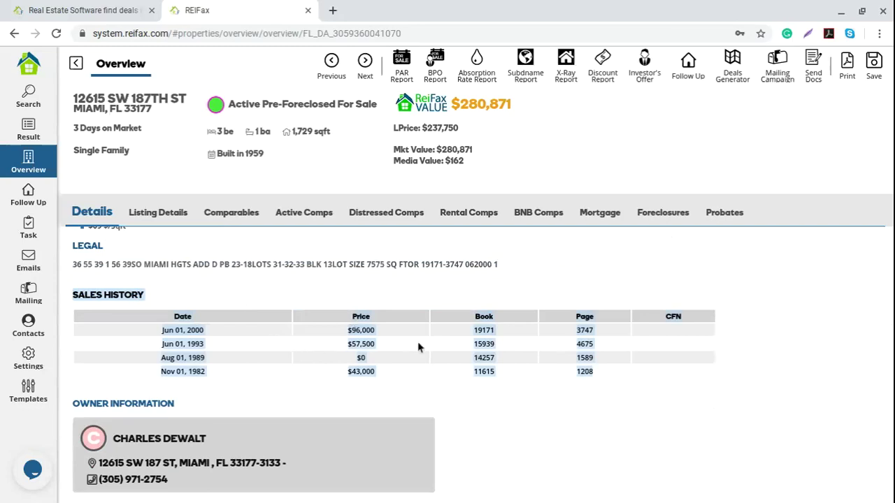
pyautogui.click(410, 321)
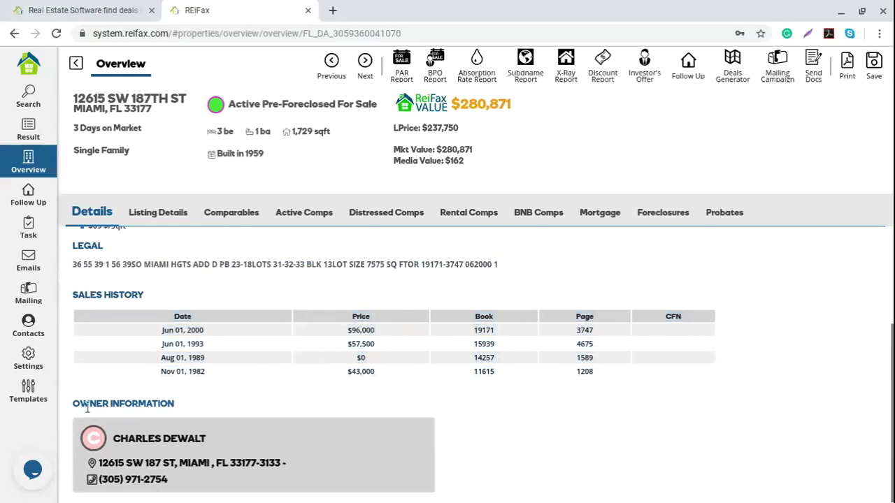
pyautogui.moveTo(74, 404); pyautogui.dragTo(196, 408)
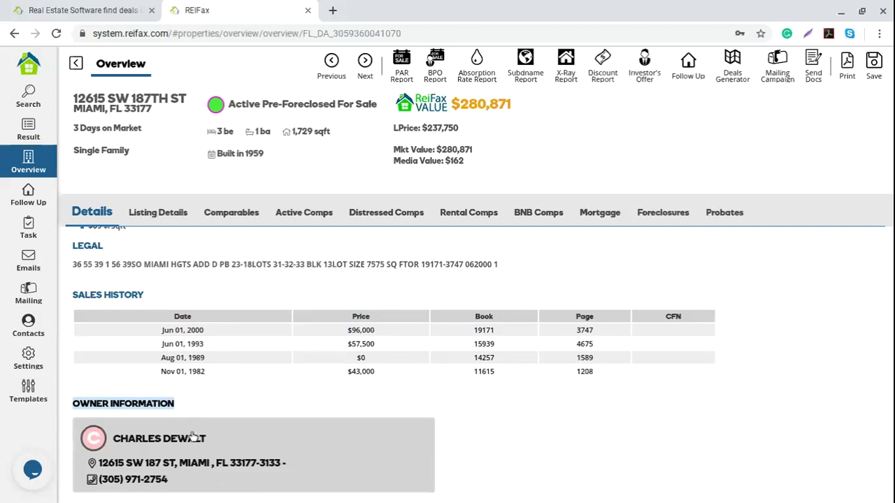
# Highlight the For Sale status in the overview header, open the listing details and highlight the listing information
pyautogui.scroll(2, 194, 434)
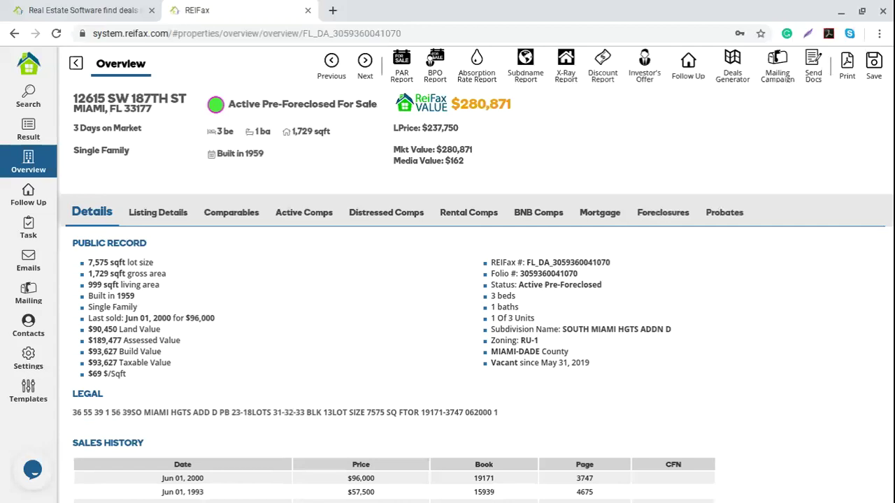
pyautogui.moveTo(225, 104); pyautogui.dragTo(374, 105)
pyautogui.click(363, 104)
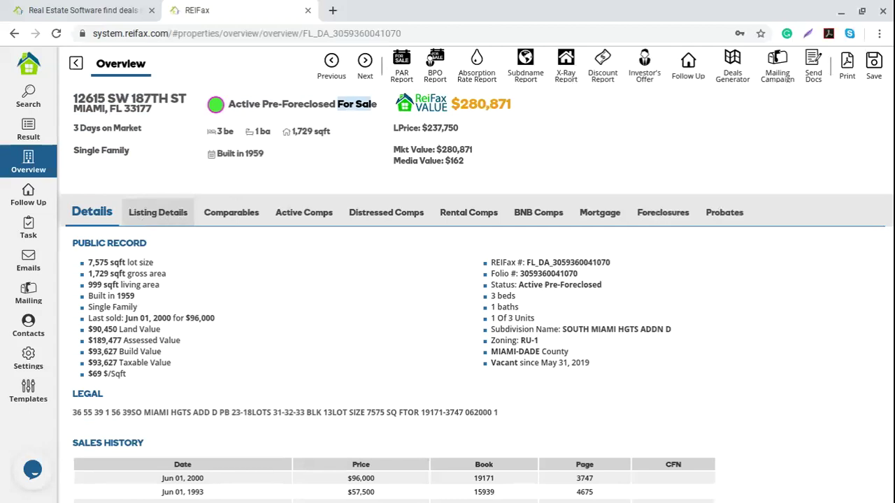
pyautogui.click(160, 215)
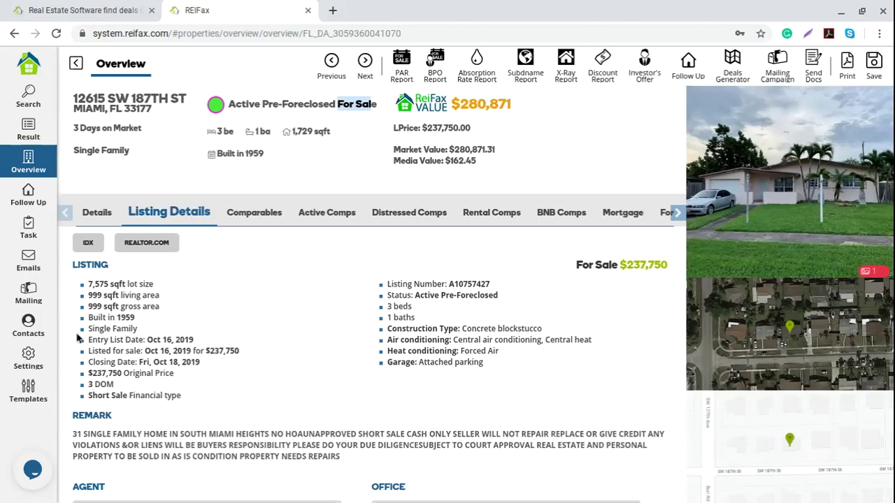
pyautogui.moveTo(74, 264); pyautogui.dragTo(510, 379)
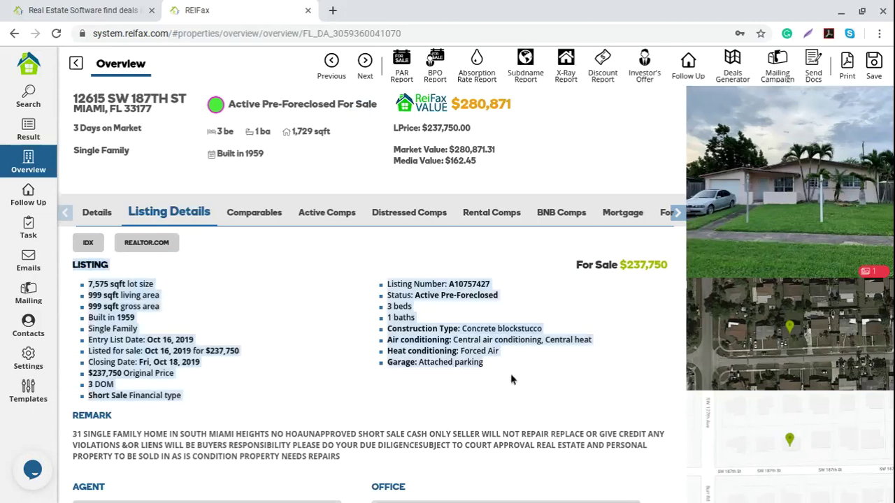
pyautogui.click(221, 331)
# Examine the remark in the listing details and highlight the agent and office contact information
pyautogui.scroll(-3, 210, 328)
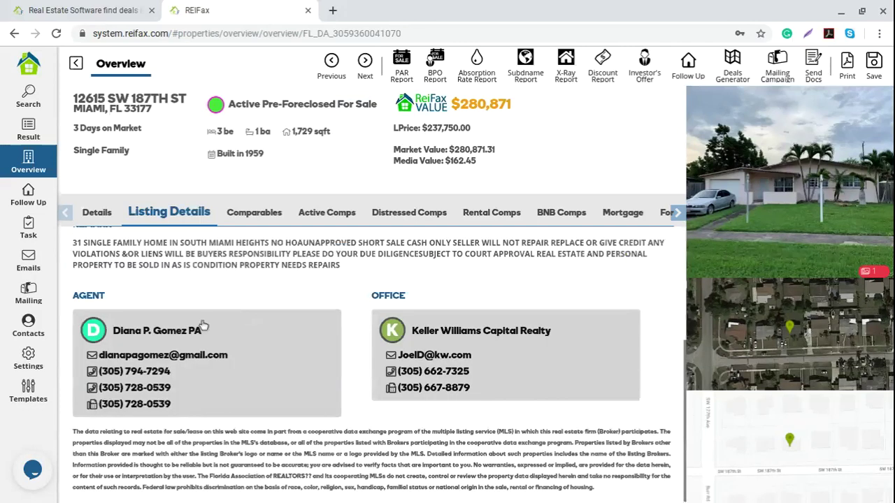
pyautogui.scroll(1, 182, 318)
pyautogui.moveTo(93, 292); pyautogui.dragTo(105, 365)
pyautogui.click(217, 321)
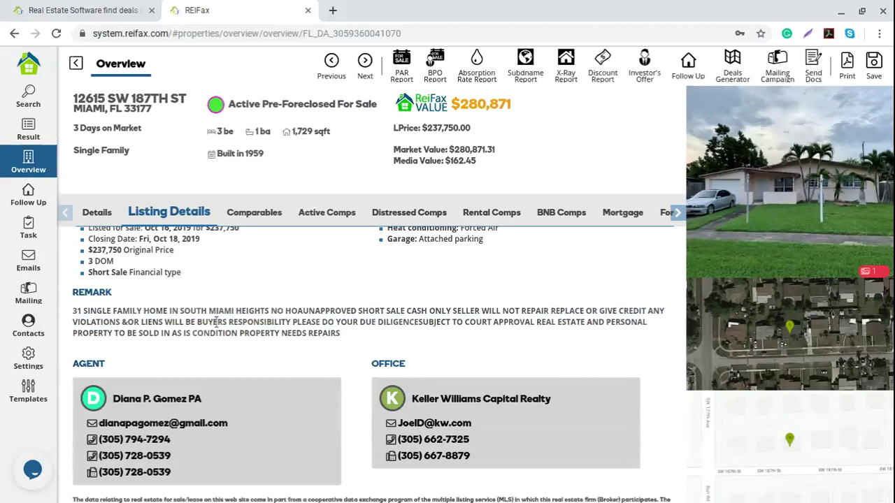
pyautogui.scroll(-1, 217, 323)
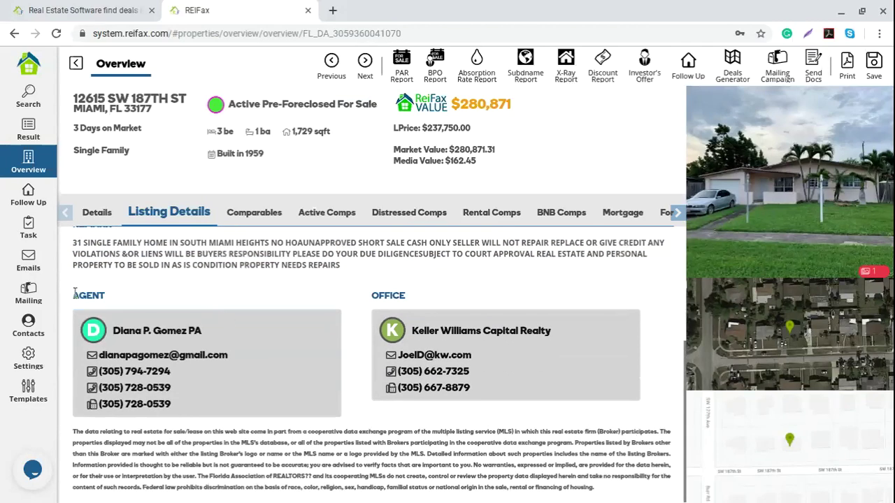
pyautogui.moveTo(74, 294); pyautogui.dragTo(424, 299)
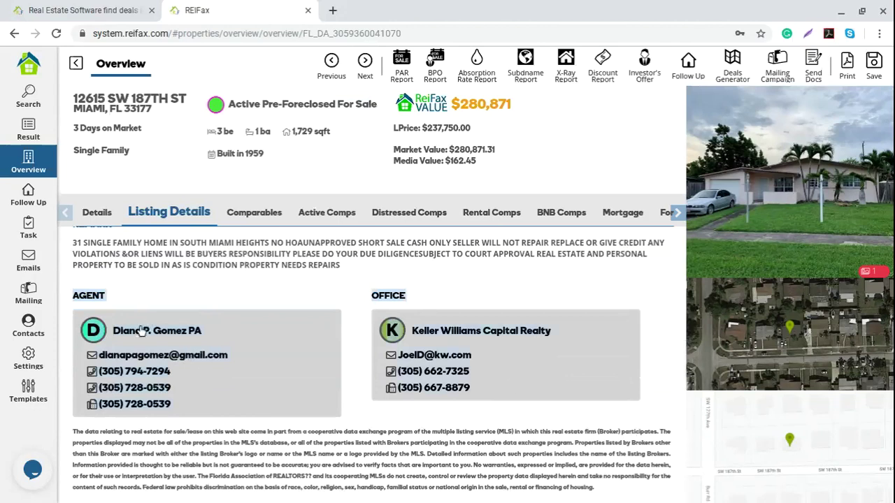
pyautogui.click(132, 297)
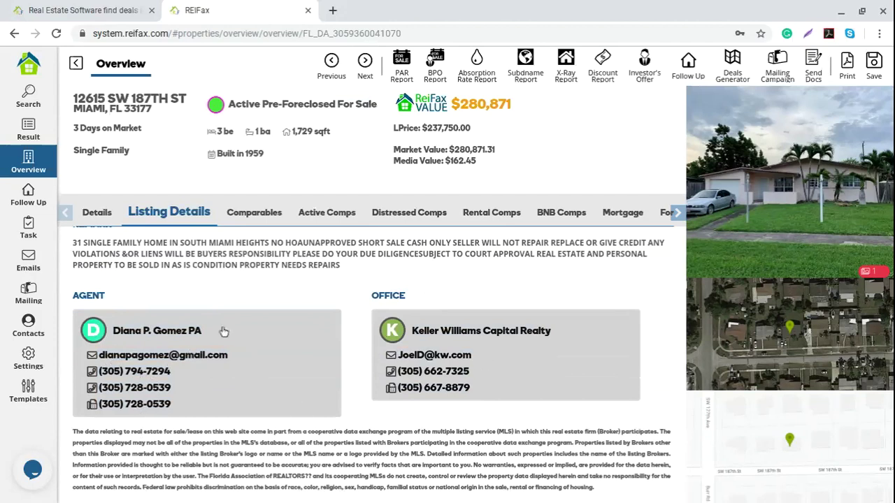
# Highlight the For Sale price in the listing details and the matching list price in the overview header
pyautogui.scroll(1, 224, 333)
pyautogui.scroll(2, 223, 333)
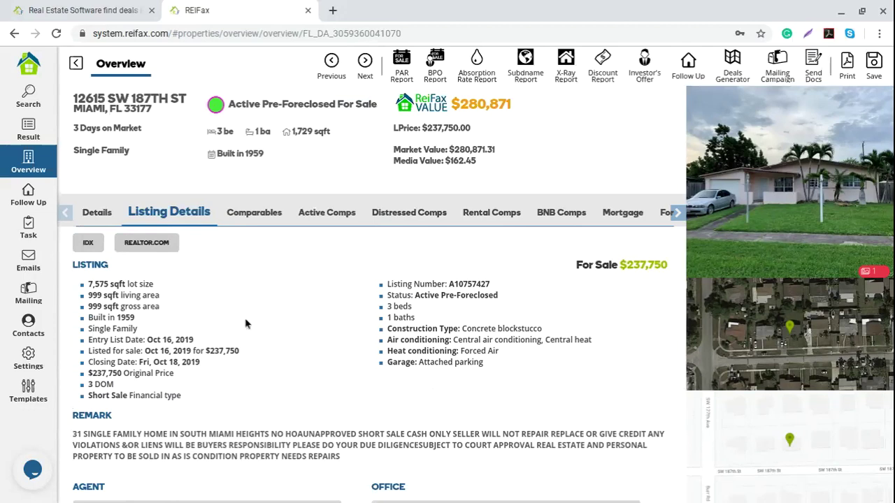
pyautogui.moveTo(576, 264); pyautogui.dragTo(668, 265)
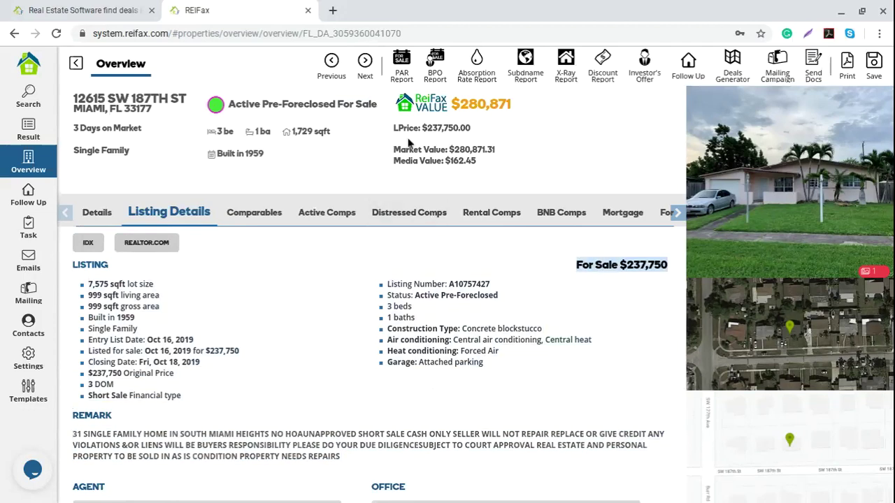
pyautogui.moveTo(394, 128); pyautogui.dragTo(473, 133)
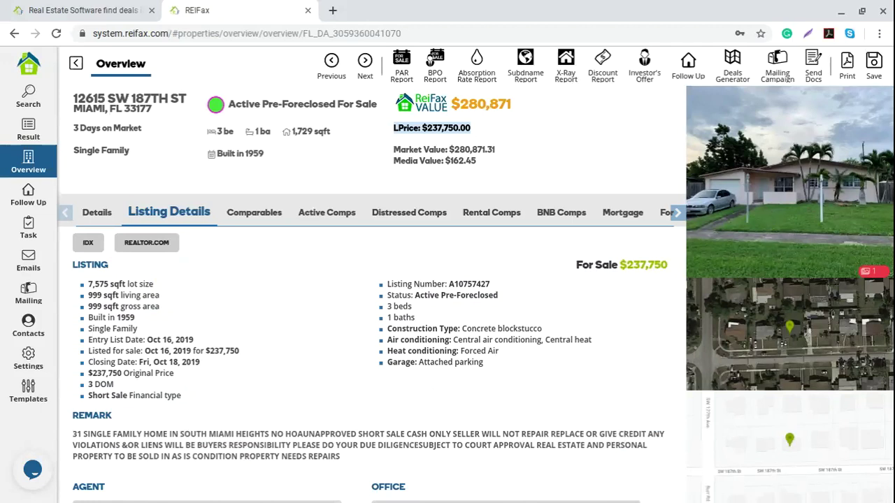
pyautogui.click(663, 258)
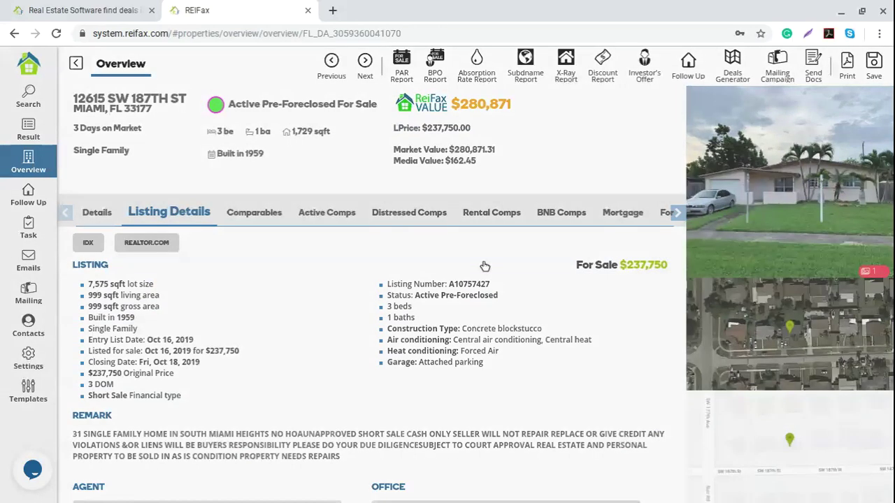
# Open the property's photo viewer and explore the house and its neighboring street in Street View
pyautogui.click(756, 215)
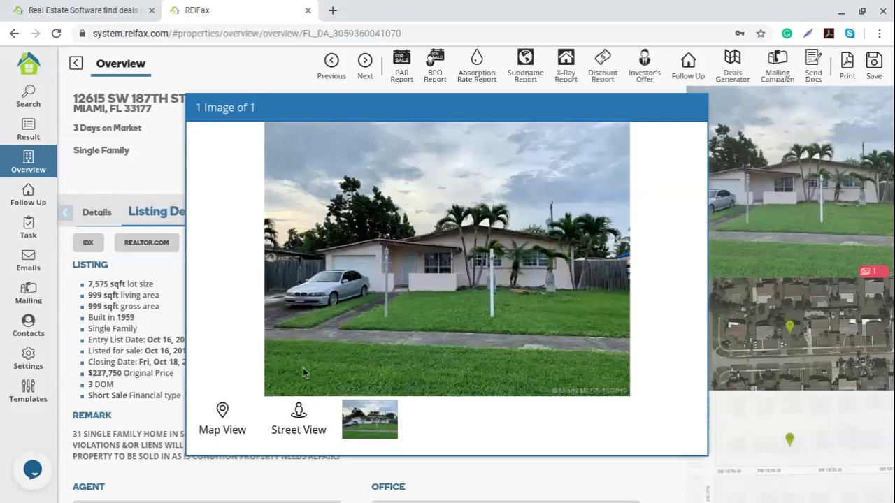
pyautogui.click(298, 419)
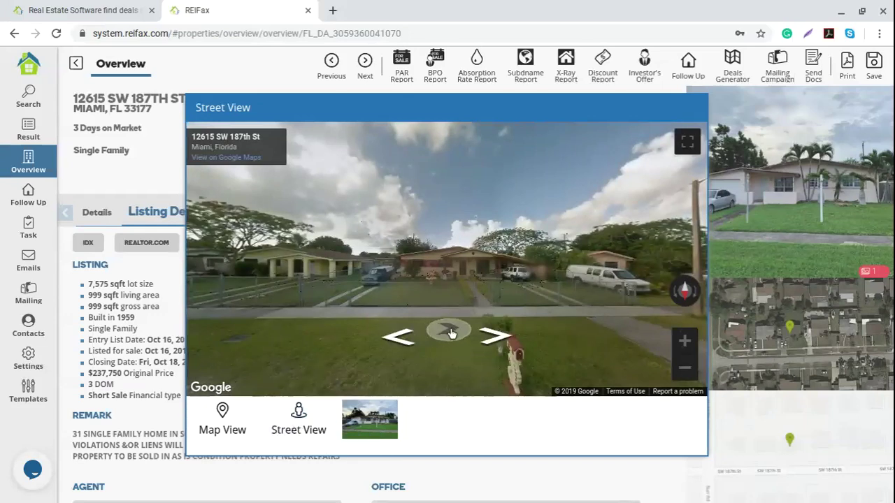
pyautogui.click(520, 290)
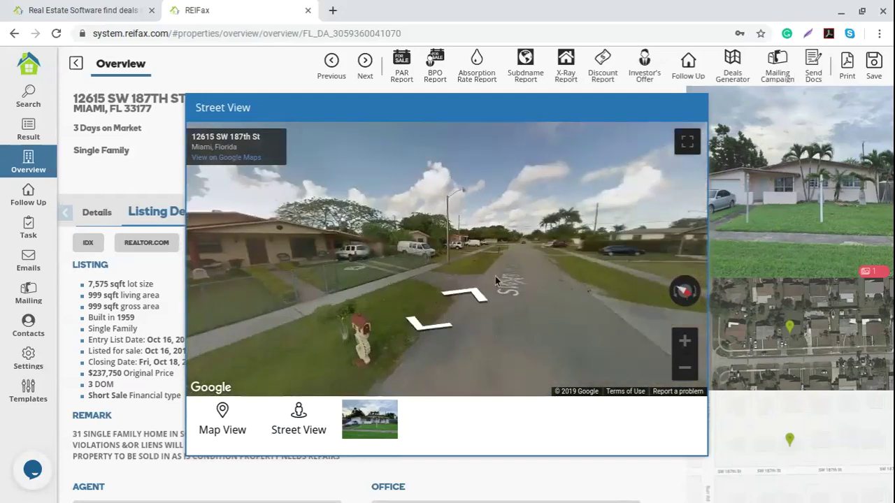
pyautogui.click(495, 276)
pyautogui.click(519, 282)
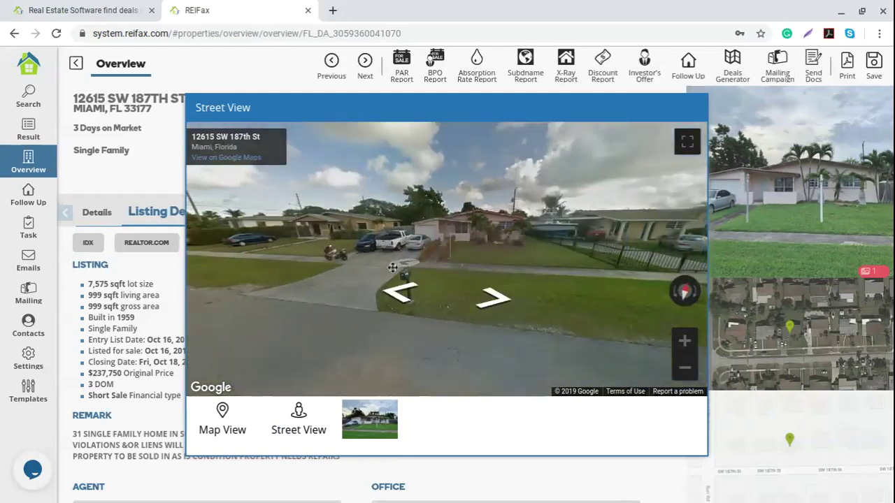
pyautogui.click(454, 253)
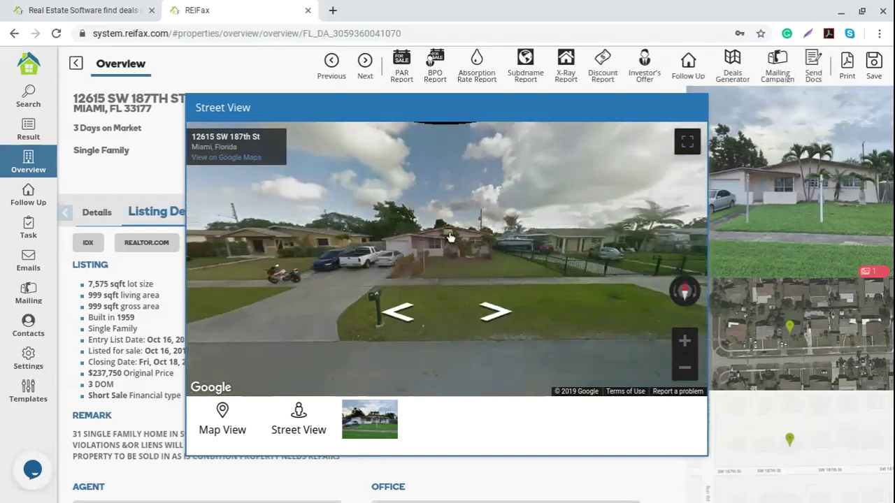
pyautogui.click(398, 312)
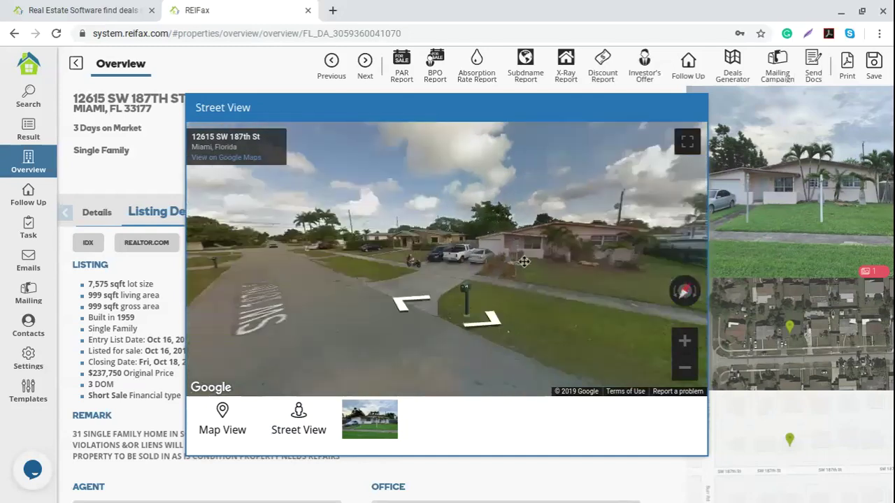
pyautogui.click(305, 297)
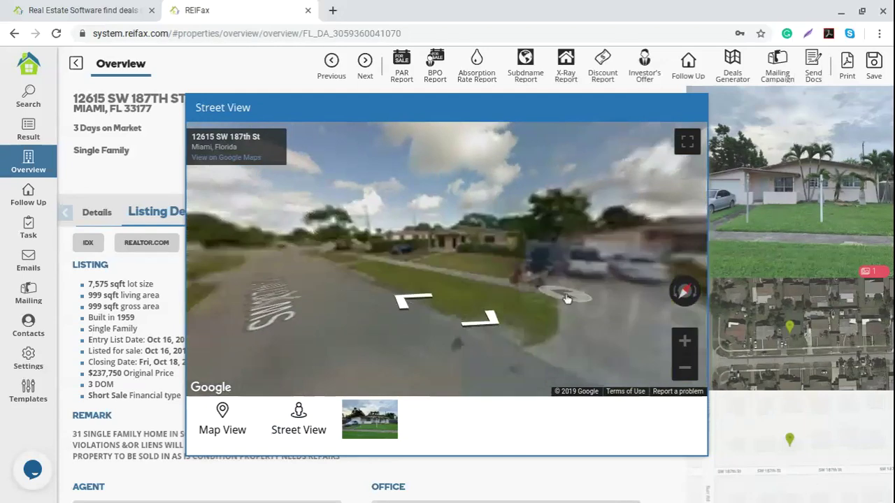
pyautogui.moveTo(565, 299); pyautogui.dragTo(375, 268)
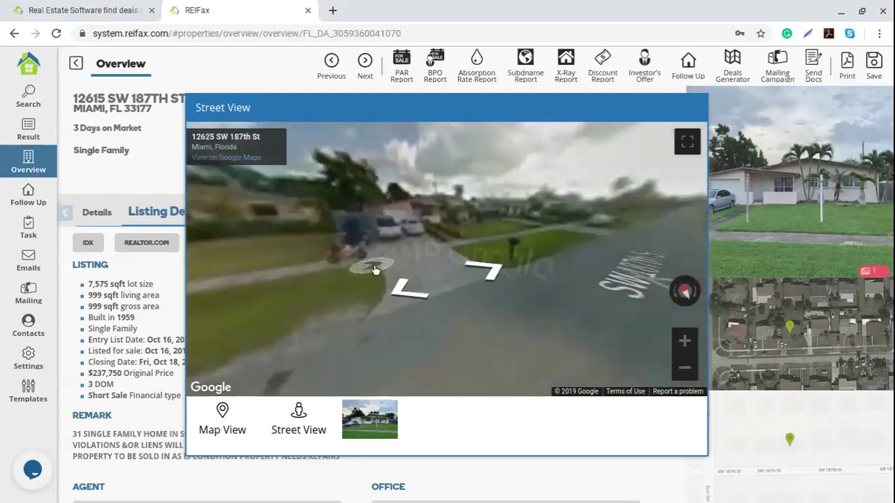
# Examine the property's location and surrounding lots in Map View with satellite and street map imagery, and close the viewer
pyautogui.click(222, 426)
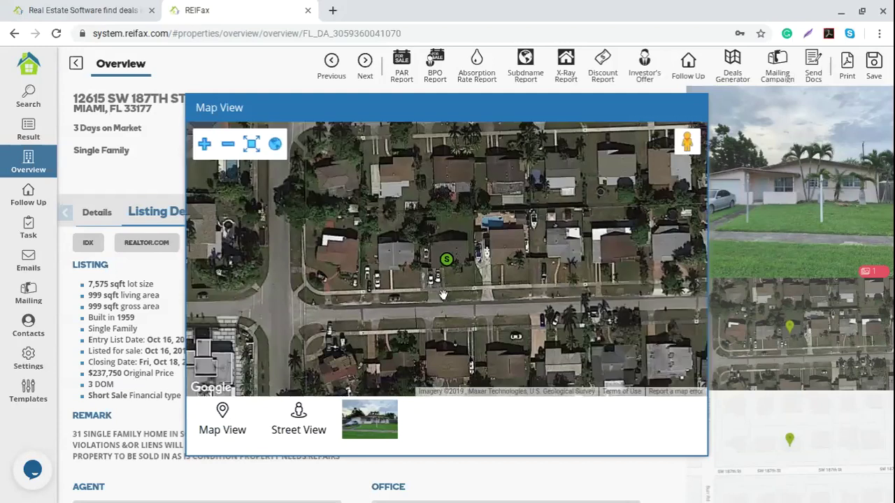
pyautogui.scroll(-1, 455, 296)
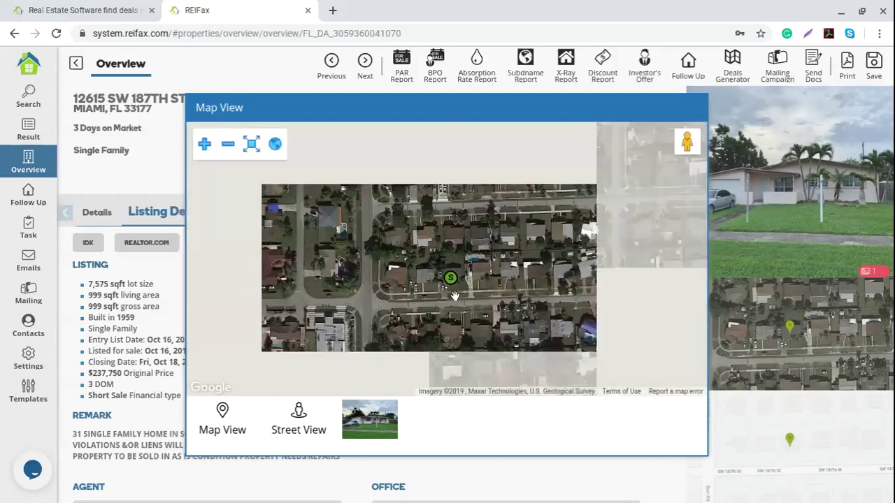
pyautogui.moveTo(470, 308)
pyautogui.mouseDown()
pyautogui.moveTo(536, 266)
pyautogui.moveTo(501, 226)
pyautogui.mouseUp()
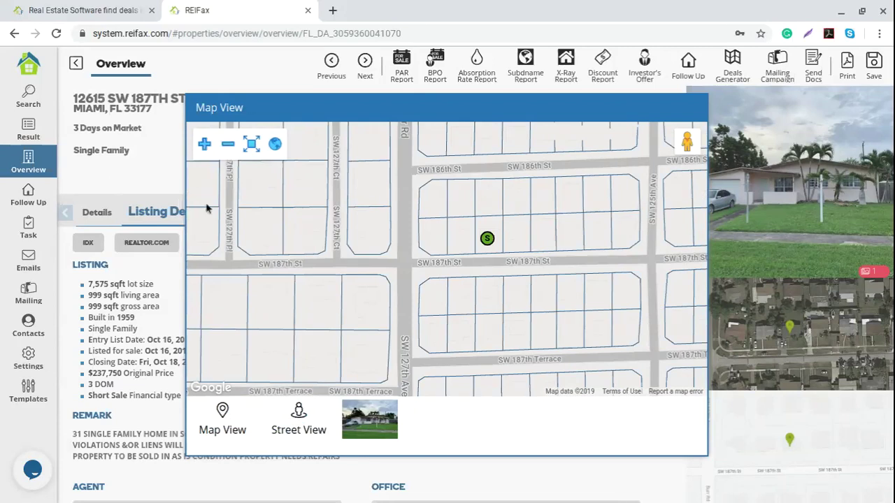
pyautogui.press('Escape')
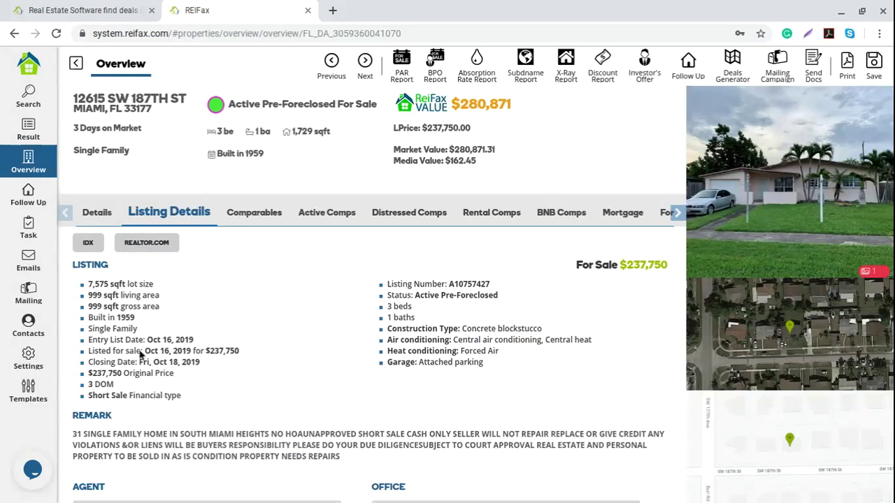
# Open the IDX listing page for the property and highlight its basic information, general information and remarks
pyautogui.click(88, 244)
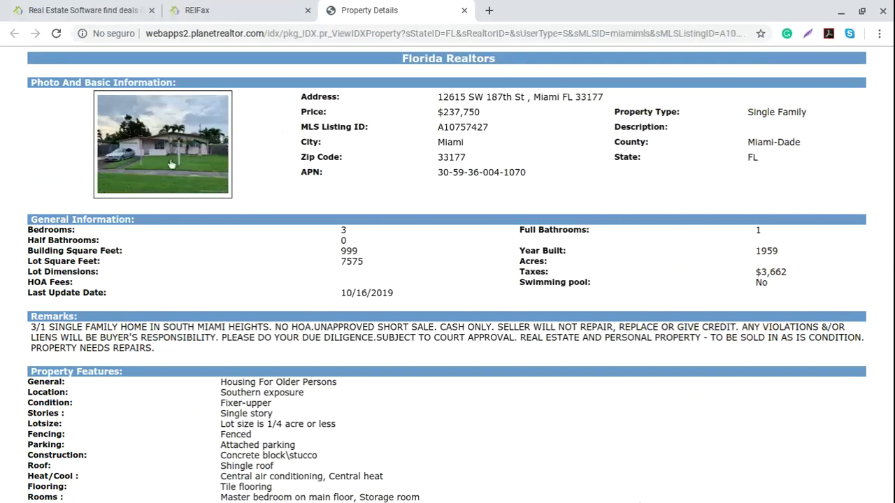
pyautogui.moveTo(300, 96); pyautogui.dragTo(755, 180)
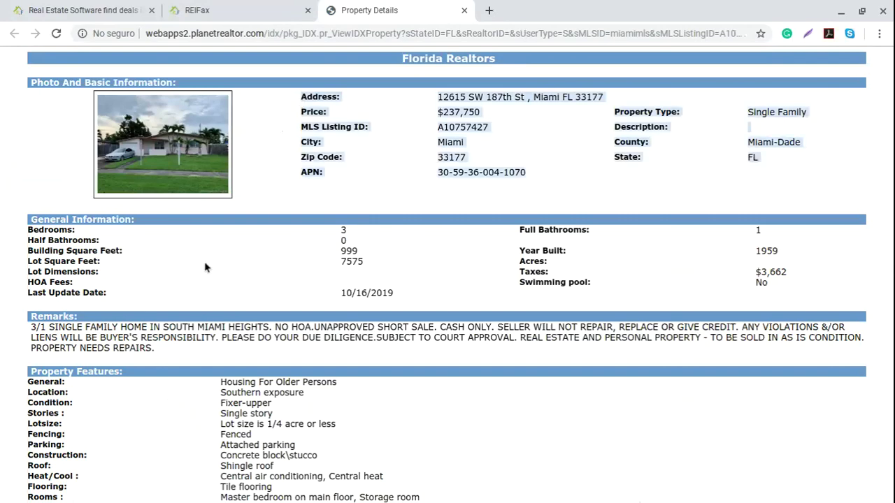
pyautogui.scroll(-1, 203, 252)
pyautogui.moveTo(29, 207); pyautogui.dragTo(155, 327)
# Highlight the property features on the IDX page, view the agent and office details, and close the page
pyautogui.scroll(-1, 112, 289)
pyautogui.scroll(-2, 112, 290)
pyautogui.moveTo(33, 243); pyautogui.dragTo(267, 412)
pyautogui.scroll(-2, 104, 277)
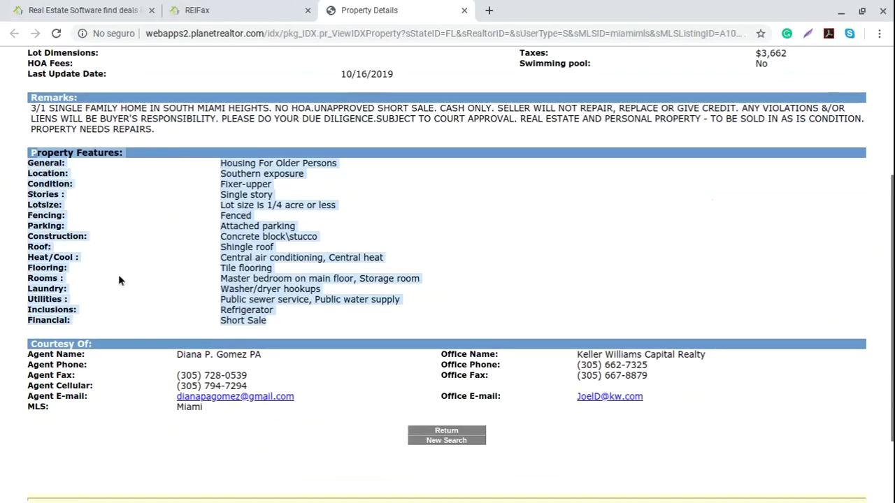
pyautogui.scroll(-1, 119, 279)
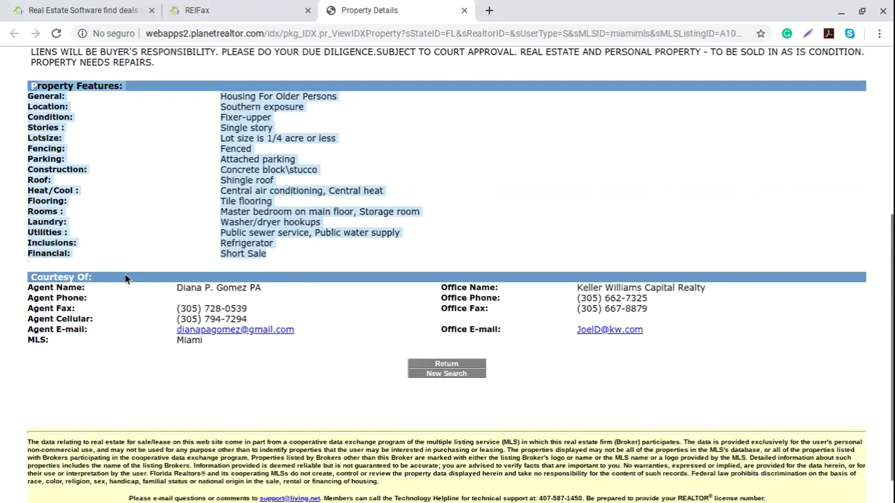
pyautogui.click(174, 52)
pyautogui.press('Home')
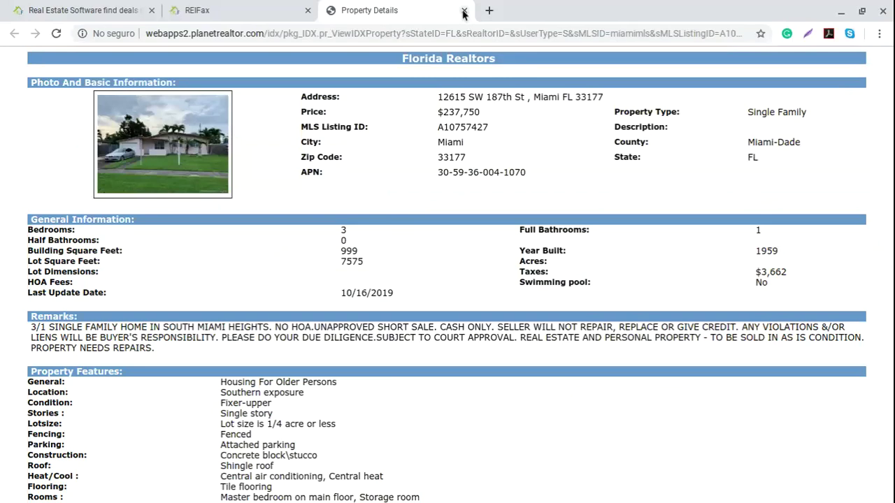
pyautogui.click(464, 11)
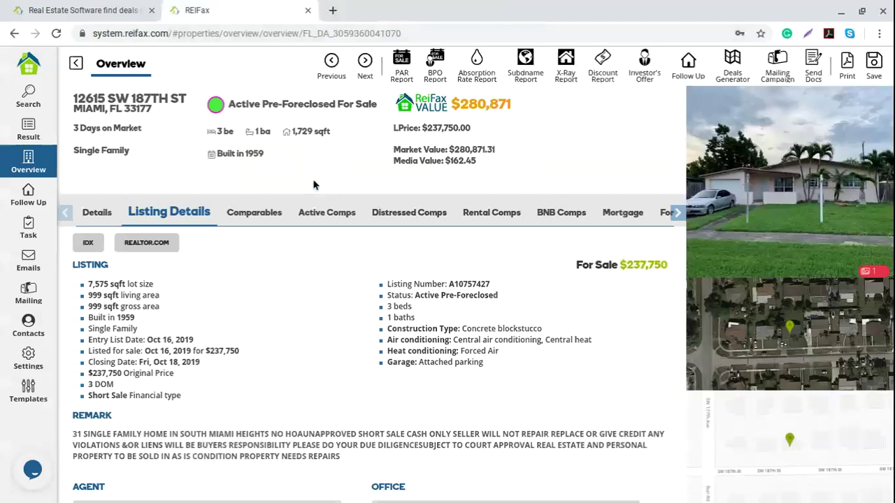
# Open the property's comparables and highlight the subject property's type, address and days on market in the header
pyautogui.click(230, 217)
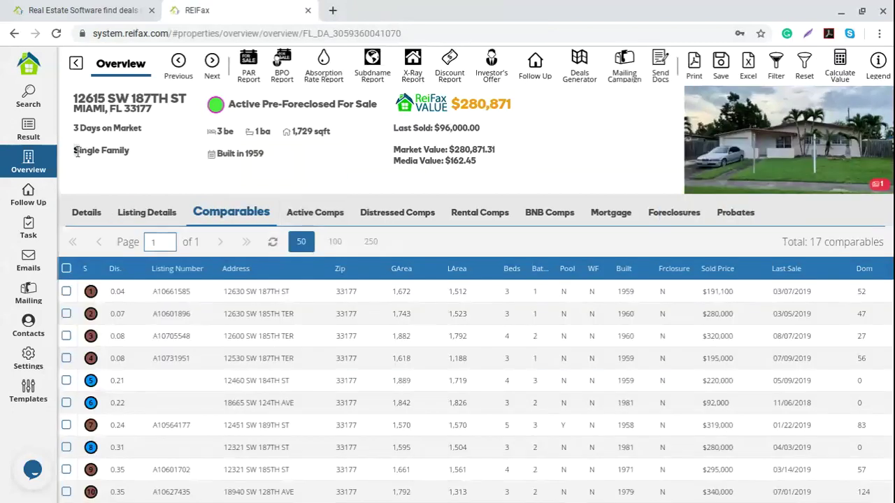
pyautogui.moveTo(74, 150); pyautogui.dragTo(130, 151)
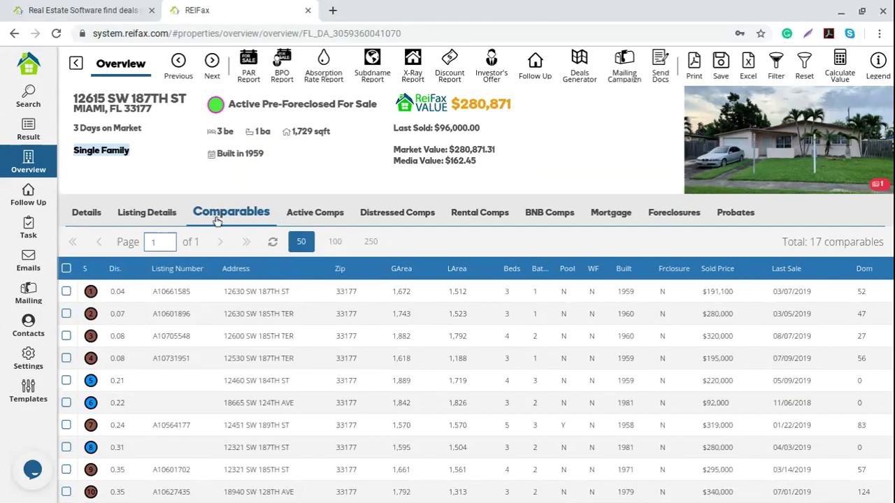
pyautogui.click(79, 96)
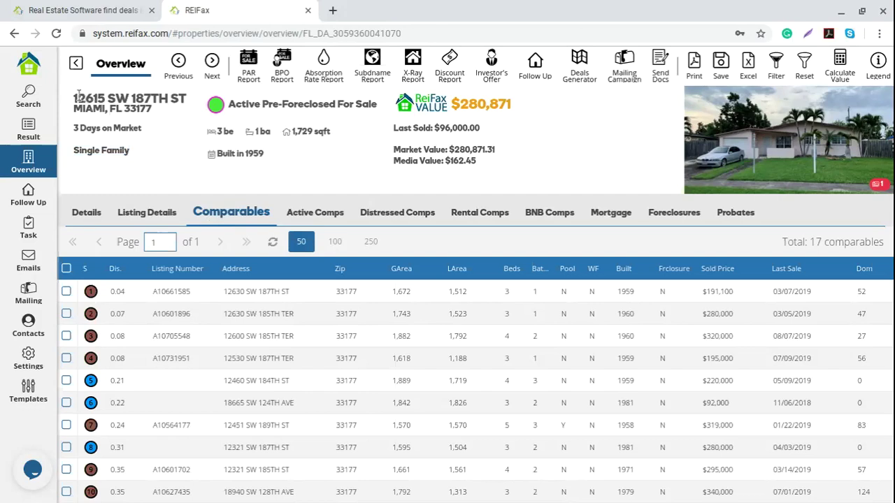
pyautogui.moveTo(74, 97); pyautogui.dragTo(170, 116)
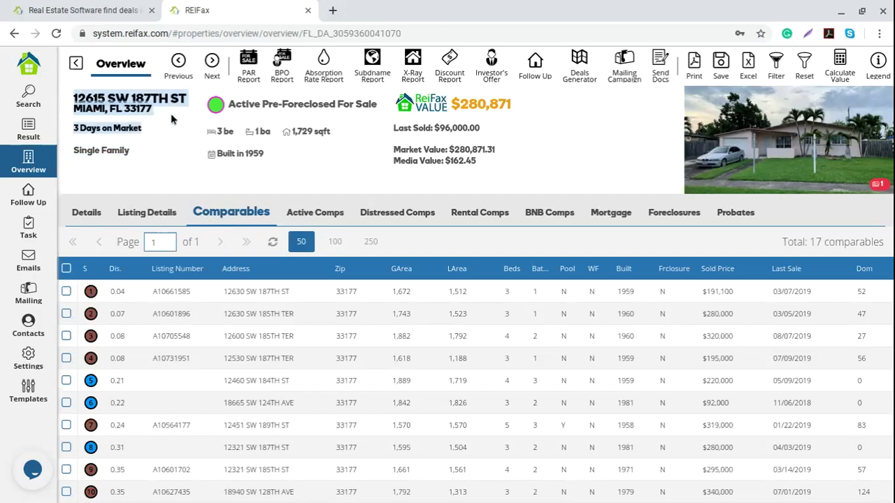
# Highlight the subject property's address and square footage in the header, and look over the comparables' columns
pyautogui.moveTo(171, 113); pyautogui.dragTo(168, 108)
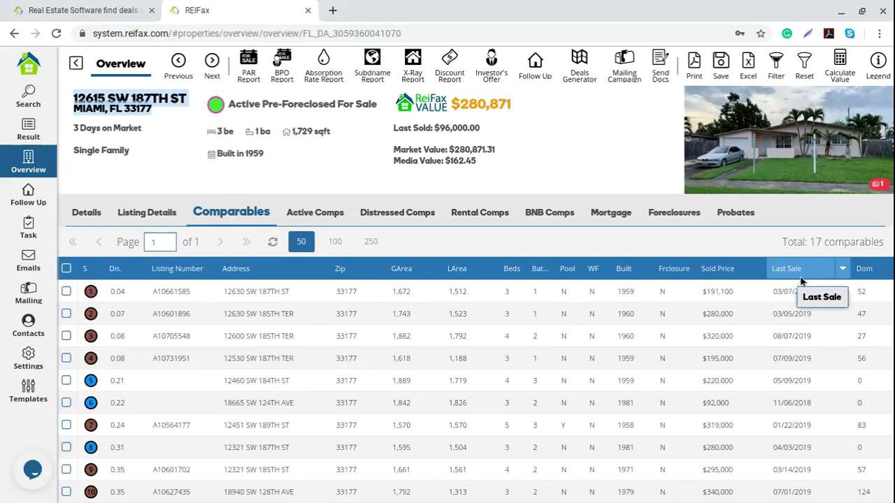
pyautogui.scroll(-2, 797, 310)
pyautogui.scroll(2, 797, 315)
pyautogui.scroll(1, 797, 314)
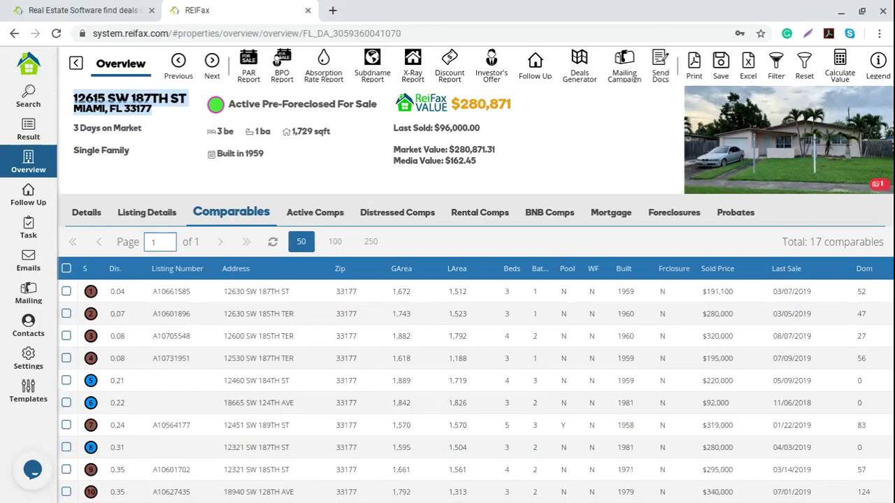
pyautogui.moveTo(290, 130); pyautogui.dragTo(338, 140)
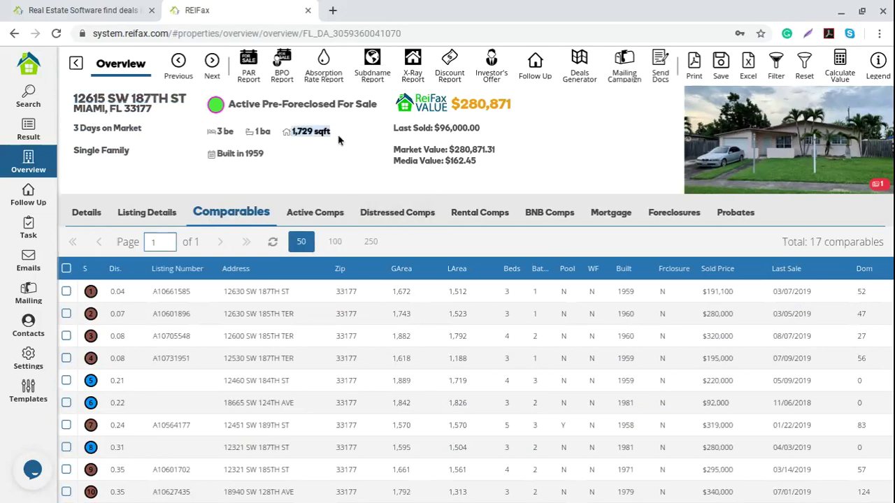
pyautogui.click(467, 243)
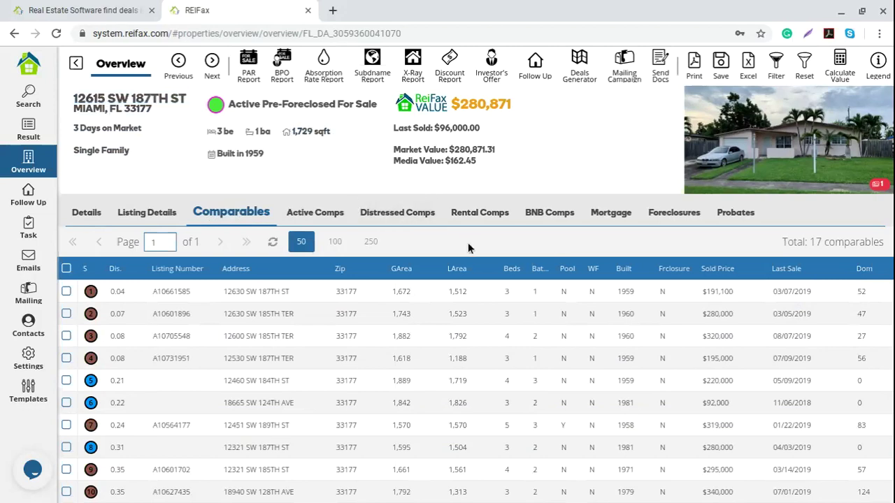
# Highlight the total number of comparables and examine the rest of the comparables list
pyautogui.click(436, 312)
pyautogui.moveTo(809, 242); pyautogui.dragTo(885, 245)
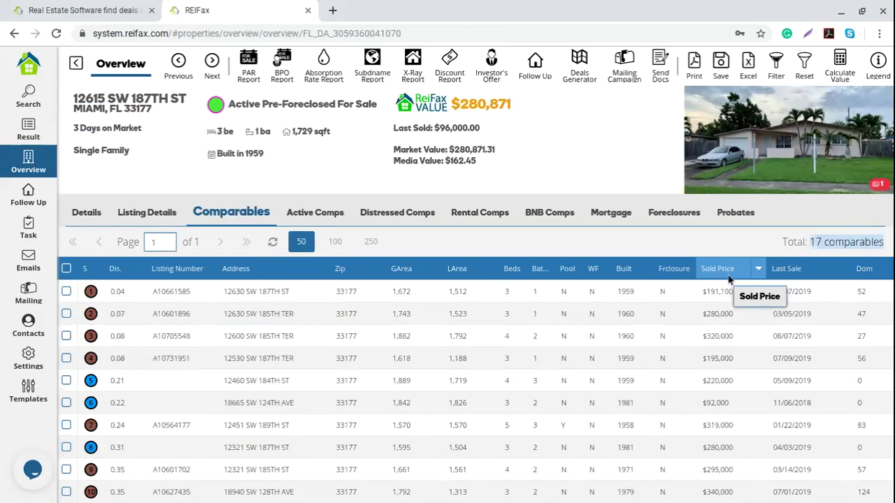
pyautogui.scroll(-3, 729, 316)
pyautogui.scroll(-3, 729, 318)
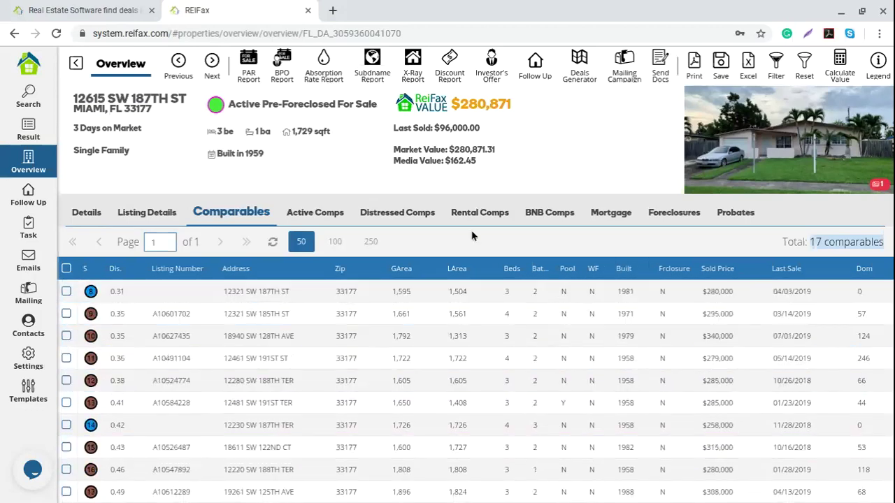
# Highlight the property's market value and its ReiFax value in the header, and clear the highlight
pyautogui.click(396, 150)
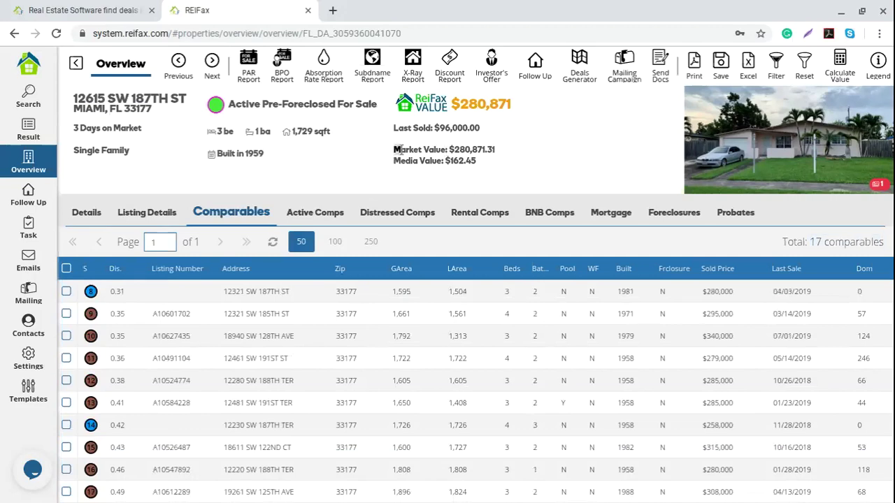
pyautogui.moveTo(397, 150); pyautogui.dragTo(503, 152)
pyautogui.moveTo(457, 103); pyautogui.dragTo(509, 106)
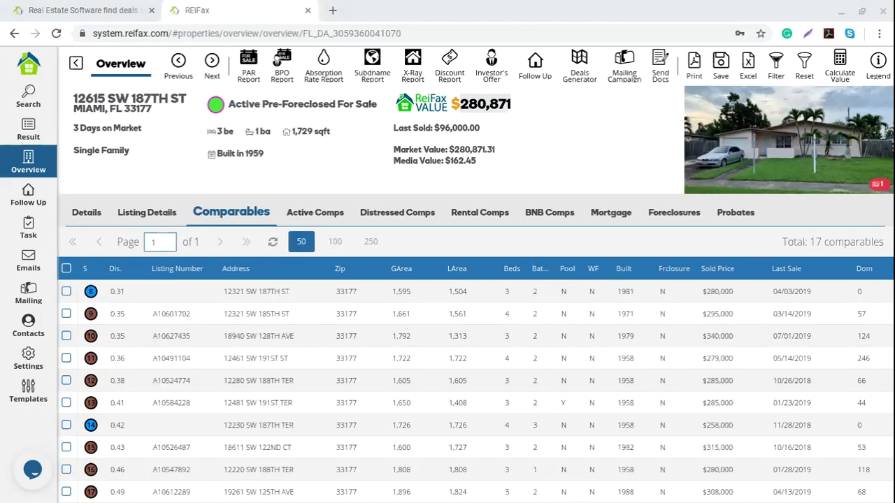
pyautogui.click(170, 193)
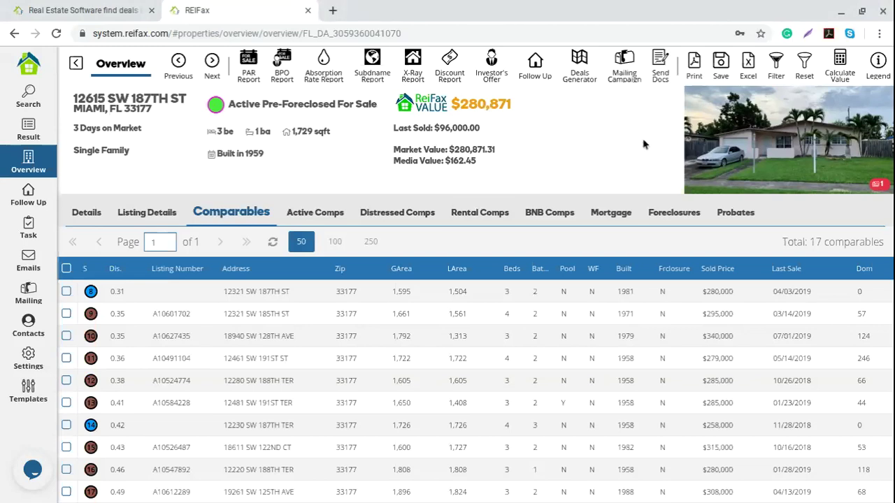
# Open the comparables filters and set the distance to 1.0 mi
pyautogui.click(775, 74)
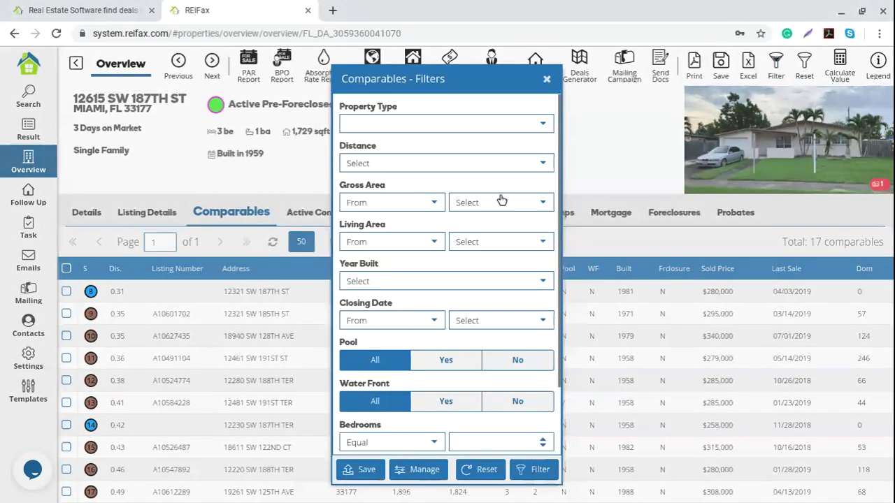
pyautogui.click(447, 162)
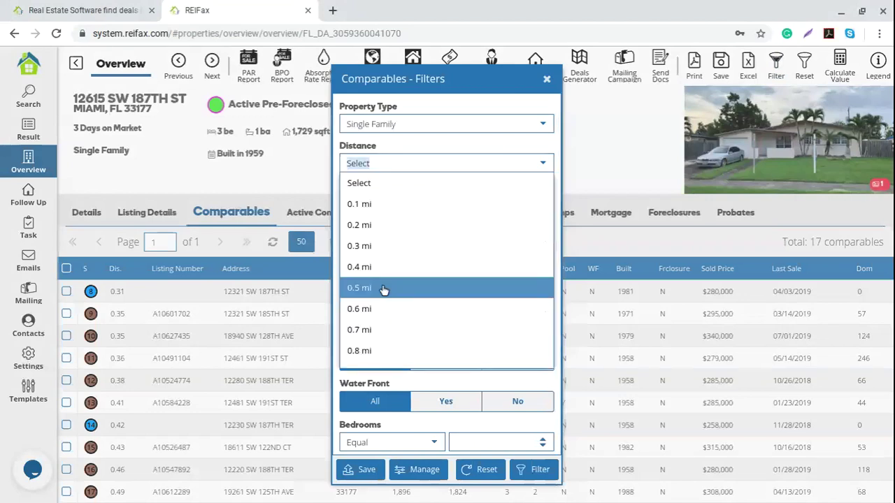
pyautogui.scroll(-1, 398, 290)
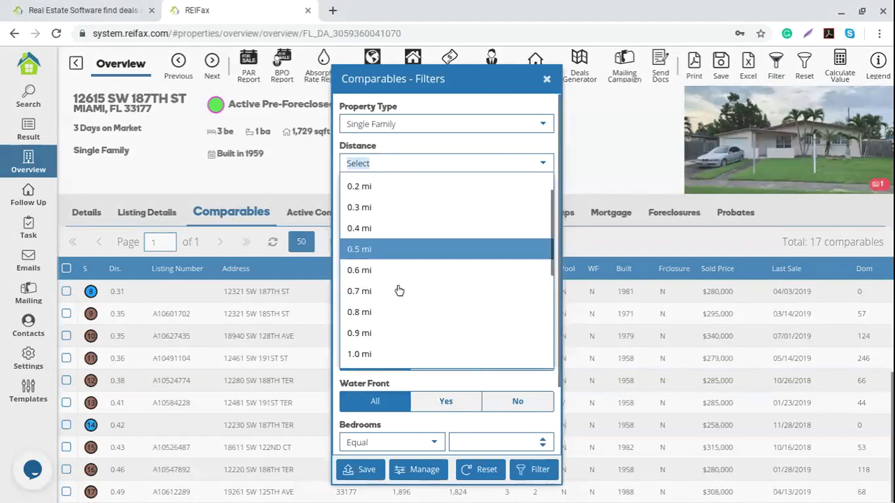
pyautogui.scroll(-1, 397, 301)
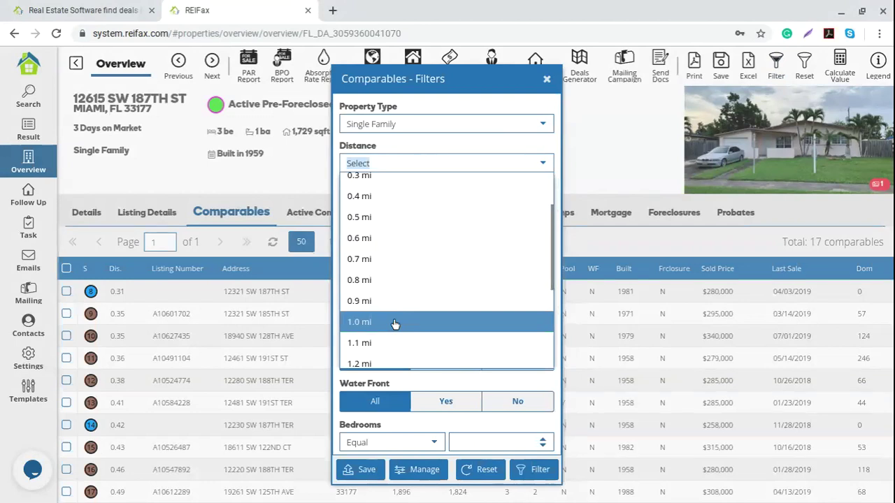
pyautogui.scroll(-4, 391, 358)
pyautogui.scroll(5, 391, 356)
pyautogui.scroll(1, 392, 356)
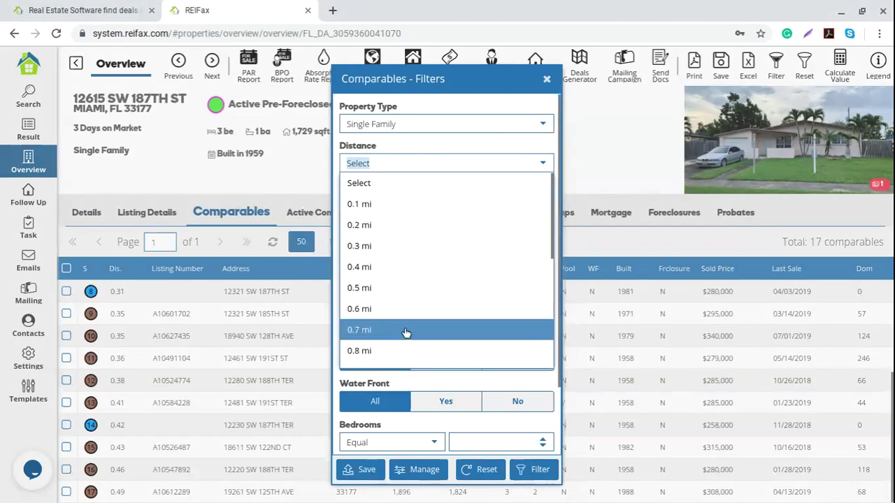
pyautogui.scroll(-2, 411, 322)
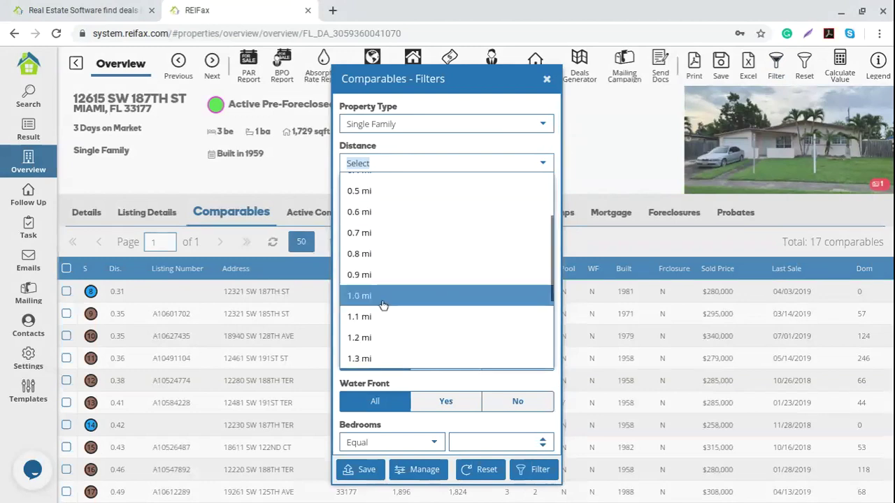
pyautogui.click(428, 299)
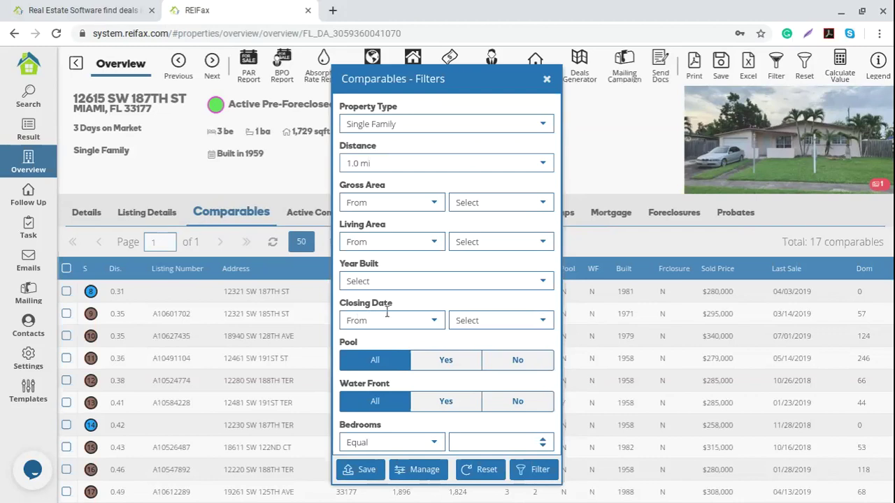
# Set the closing date filter to 6 month(s), and set both Pool and Water Front to No
pyautogui.click(543, 320)
pyautogui.click(489, 251)
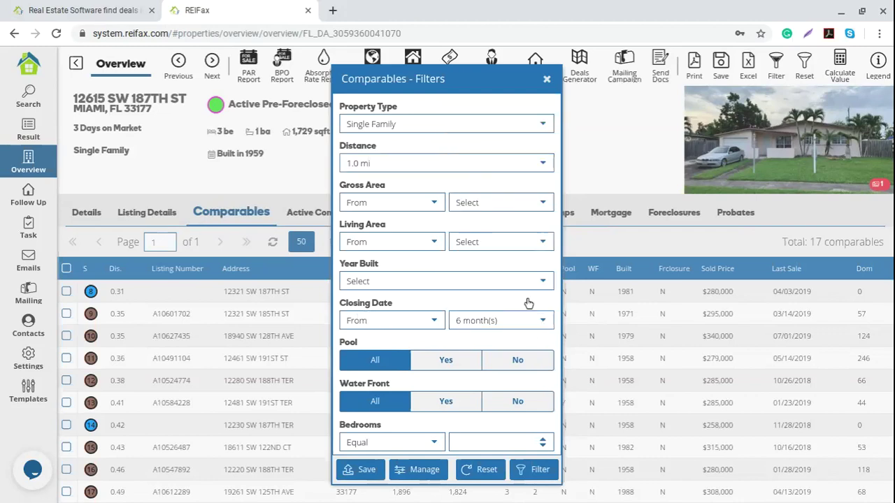
pyautogui.scroll(-1, 445, 309)
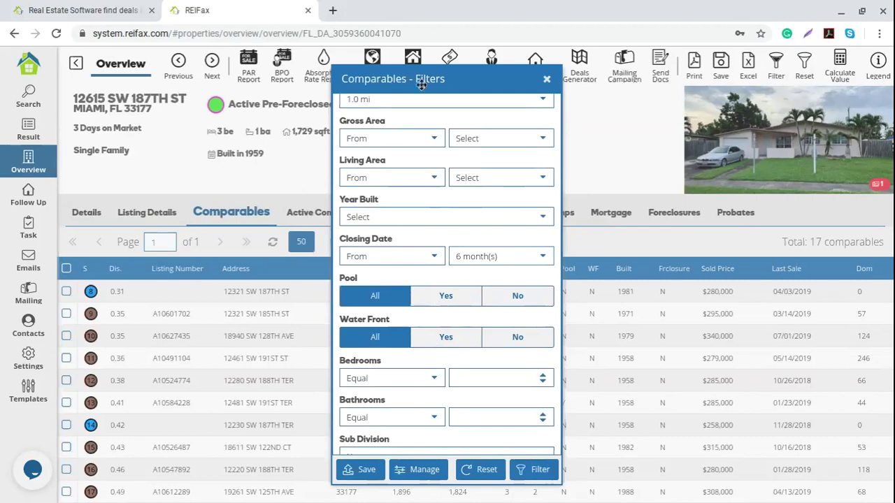
pyautogui.moveTo(422, 84); pyautogui.dragTo(452, 77)
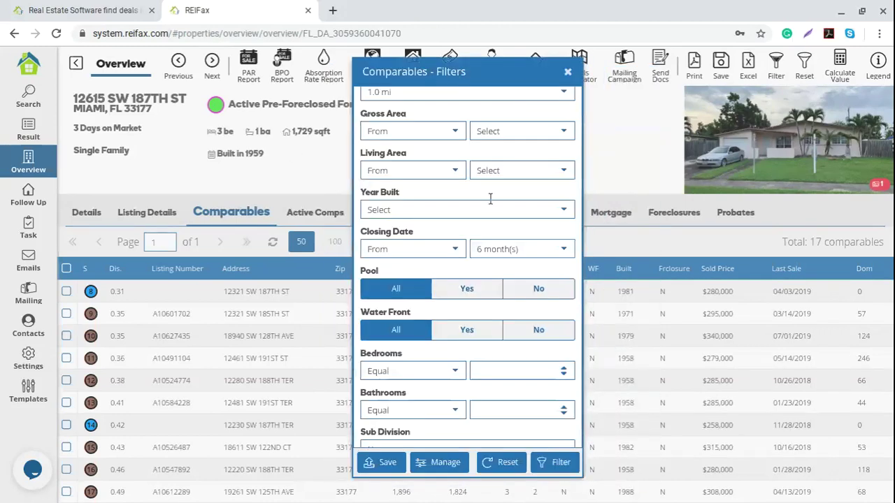
pyautogui.click(546, 292)
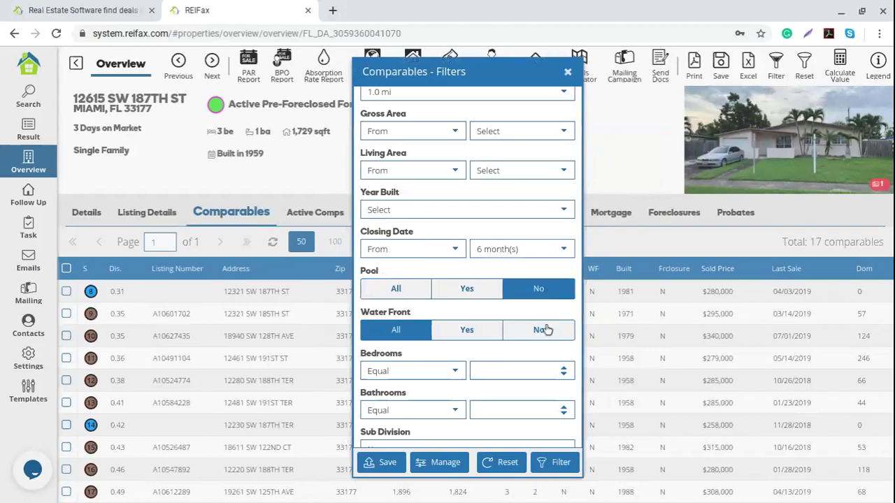
pyautogui.click(544, 333)
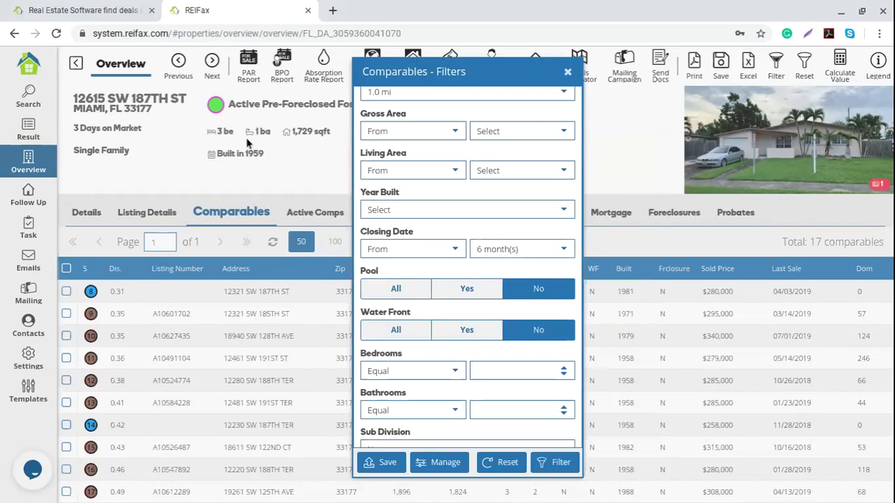
# Set the bedrooms filter to equal 3 and bathrooms to equal 1, and apply the filters to the comparables
pyautogui.scroll(-1, 461, 329)
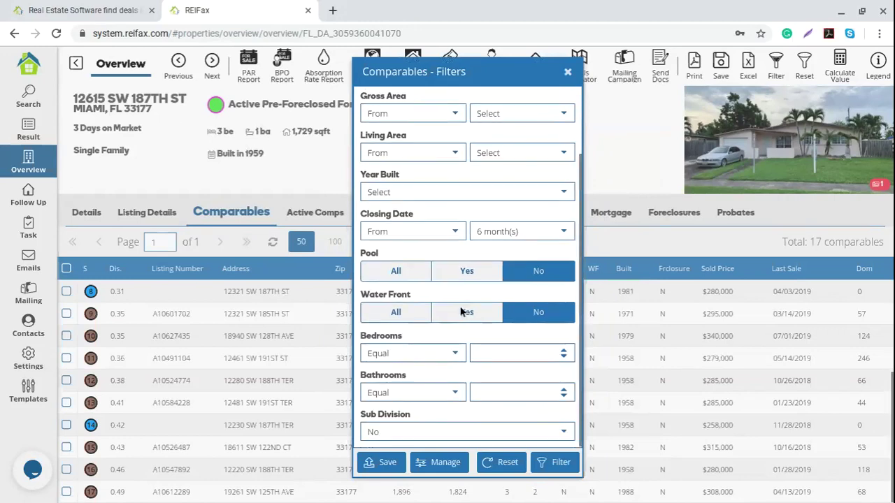
pyautogui.click(480, 353)
pyautogui.write('3')
pyautogui.click(491, 391)
pyautogui.write('1')
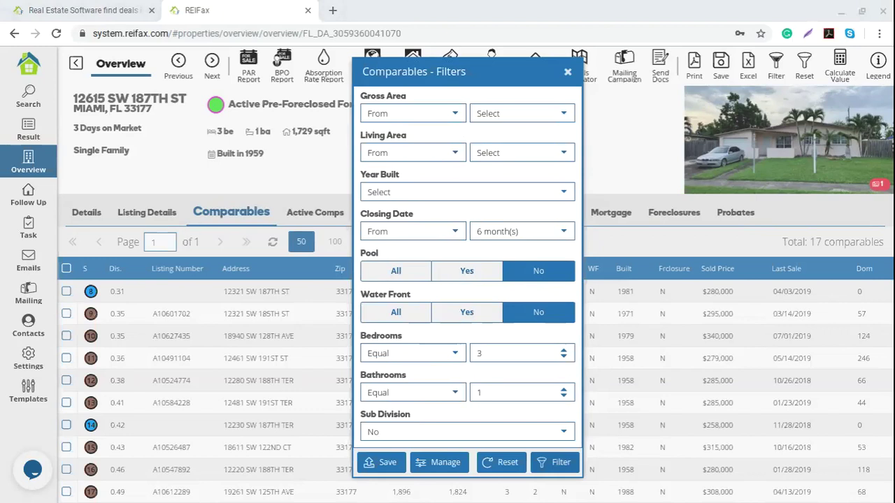
pyautogui.click(554, 462)
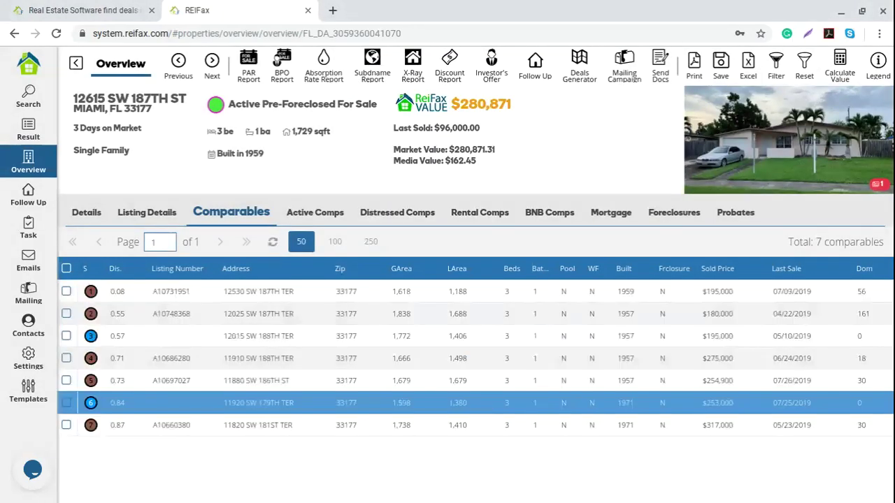
# Highlight the filtered comparables total and examine the individual comparables' areas, sold prices and sale dates row by row
pyautogui.moveTo(815, 242); pyautogui.dragTo(882, 242)
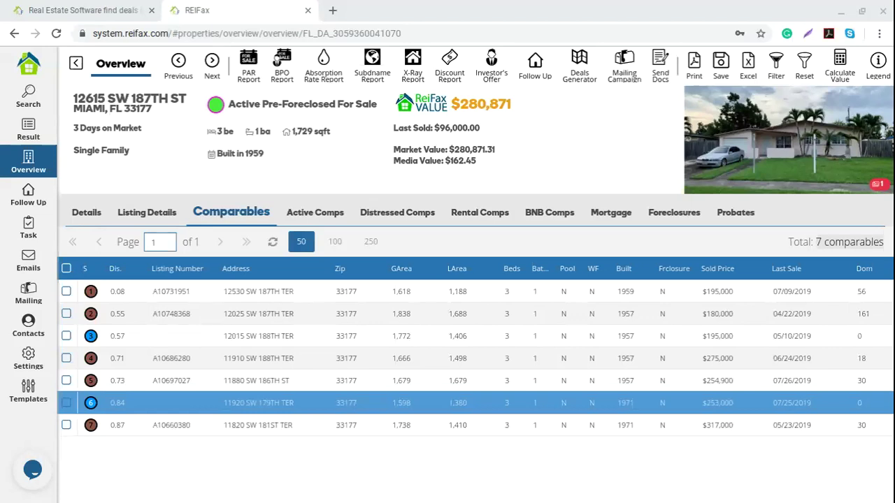
pyautogui.click(419, 358)
pyautogui.click(419, 380)
pyautogui.click(419, 358)
pyautogui.click(419, 380)
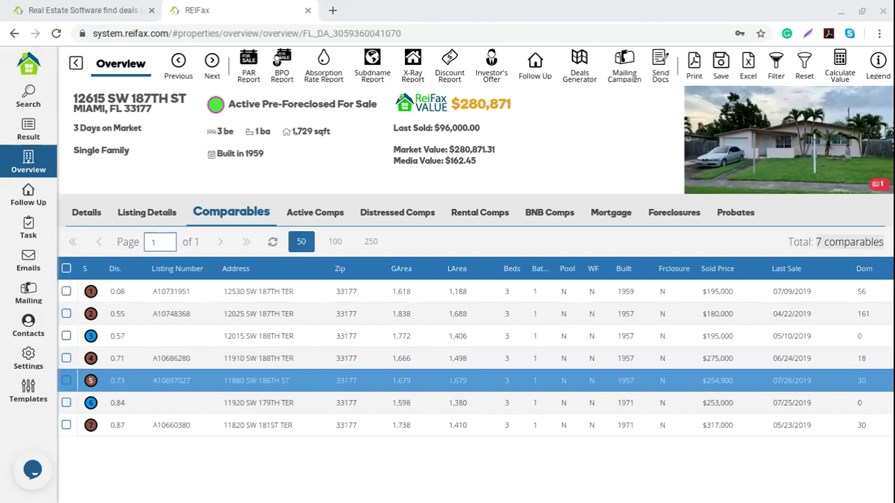
pyautogui.click(419, 358)
pyautogui.click(420, 335)
pyautogui.click(419, 313)
pyautogui.click(420, 290)
pyautogui.click(419, 336)
pyautogui.click(419, 358)
pyautogui.click(419, 380)
pyautogui.click(419, 425)
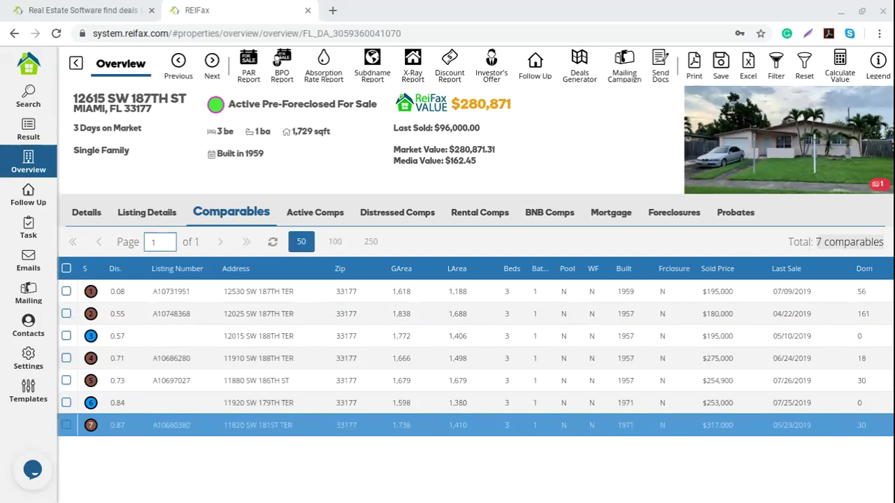
pyautogui.click(420, 313)
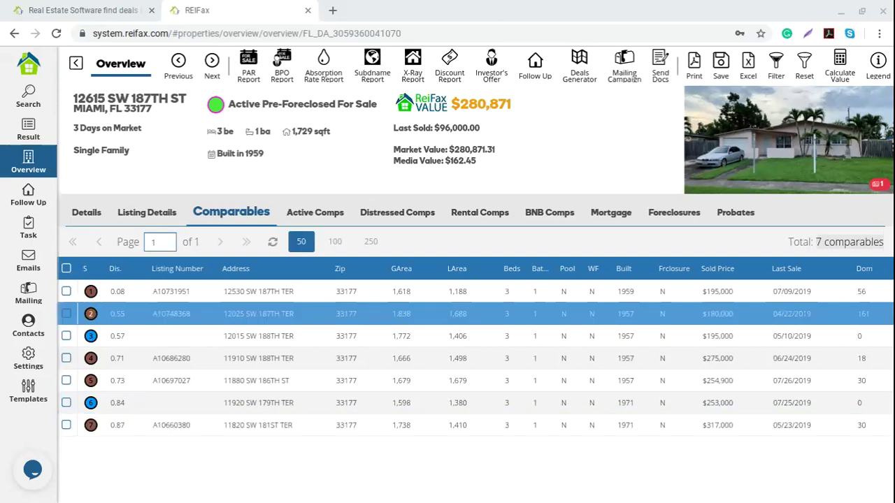
pyautogui.click(420, 358)
pyautogui.click(419, 336)
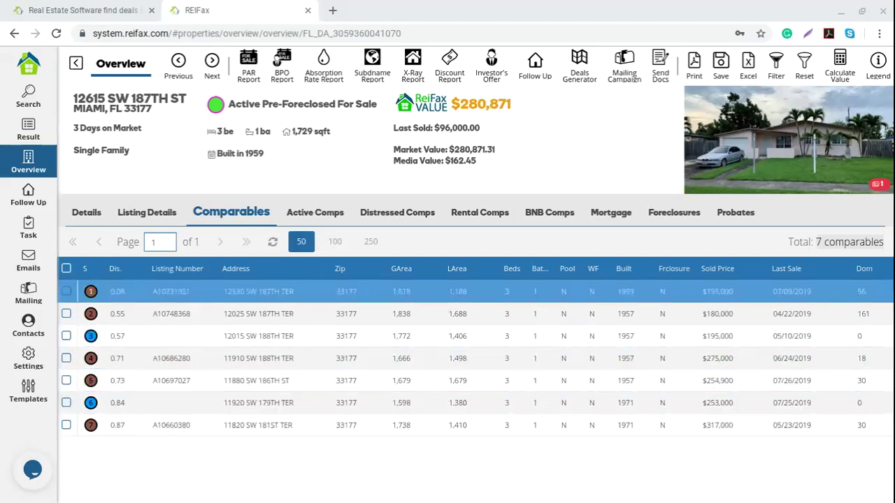
# Select all filtered comparables, calculate the property's value from them, and highlight the calculated value in the header
pyautogui.click(66, 268)
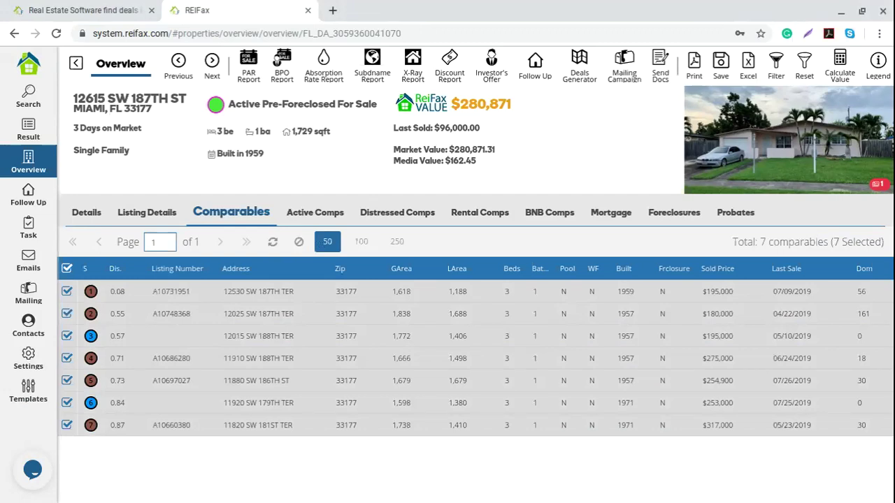
pyautogui.click(841, 67)
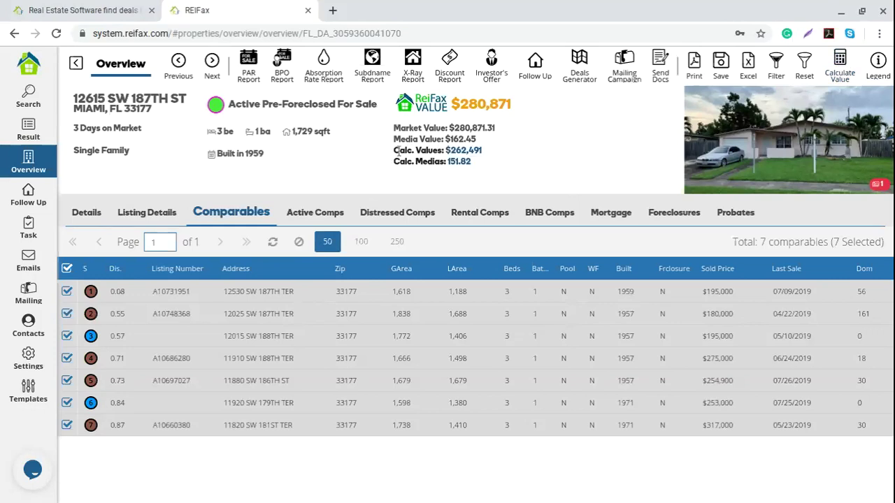
pyautogui.moveTo(394, 150); pyautogui.dragTo(503, 158)
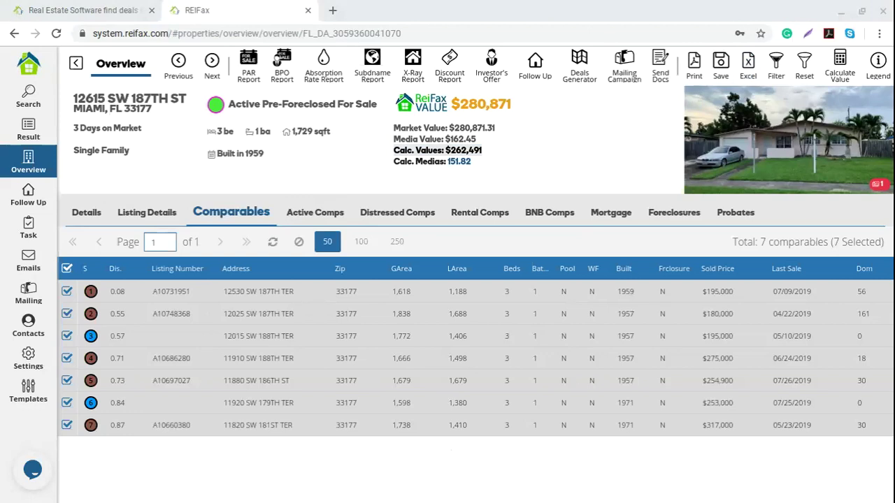
pyautogui.click(183, 187)
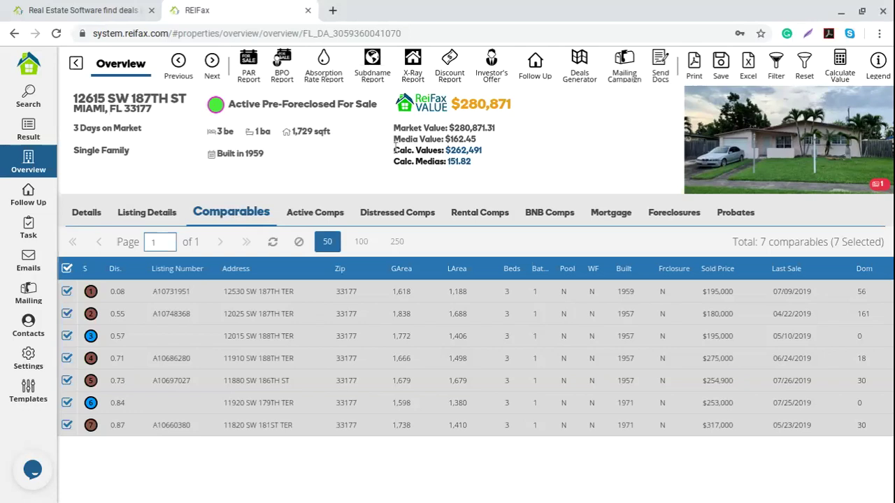
pyautogui.moveTo(393, 145); pyautogui.dragTo(492, 155)
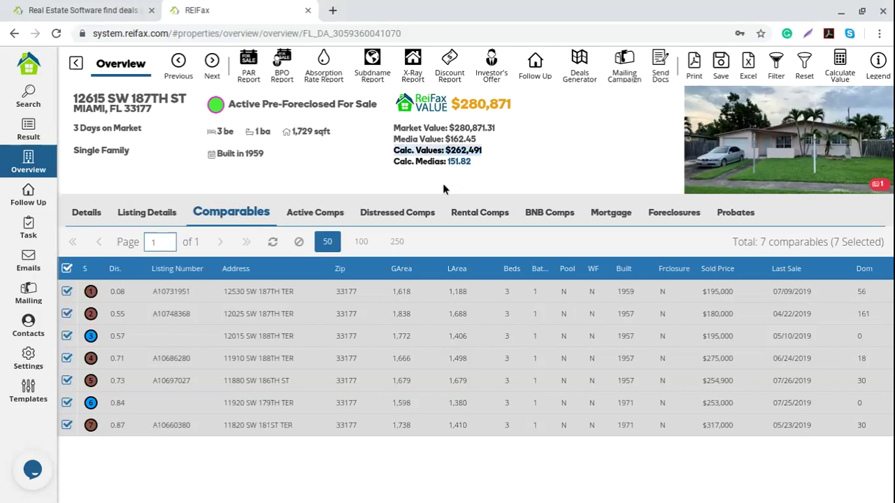
# Open the property's active comparables
pyautogui.click(318, 214)
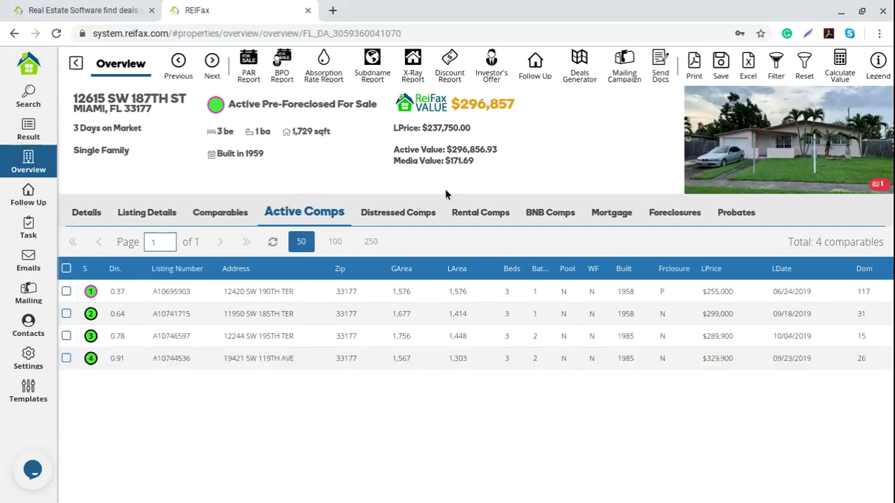
# Highlight the active value, the ReiFax value and the total number of active comparables
pyautogui.moveTo(393, 149); pyautogui.dragTo(503, 148)
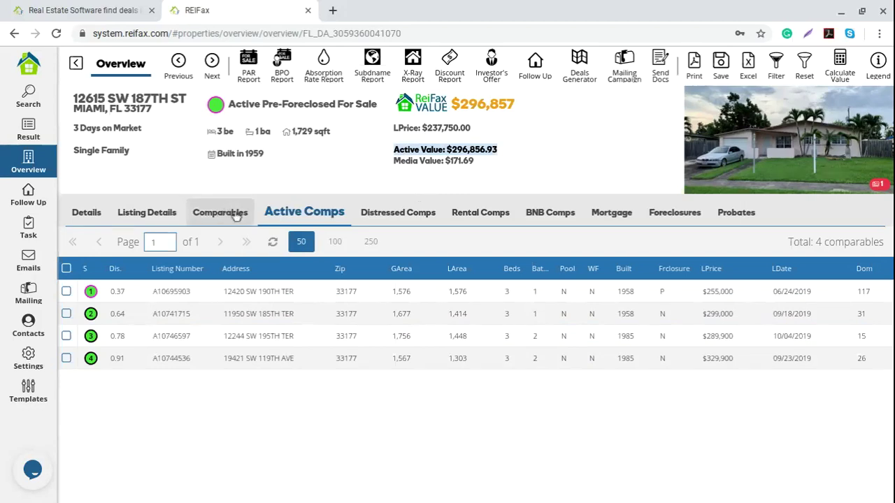
pyautogui.moveTo(462, 102); pyautogui.dragTo(533, 116)
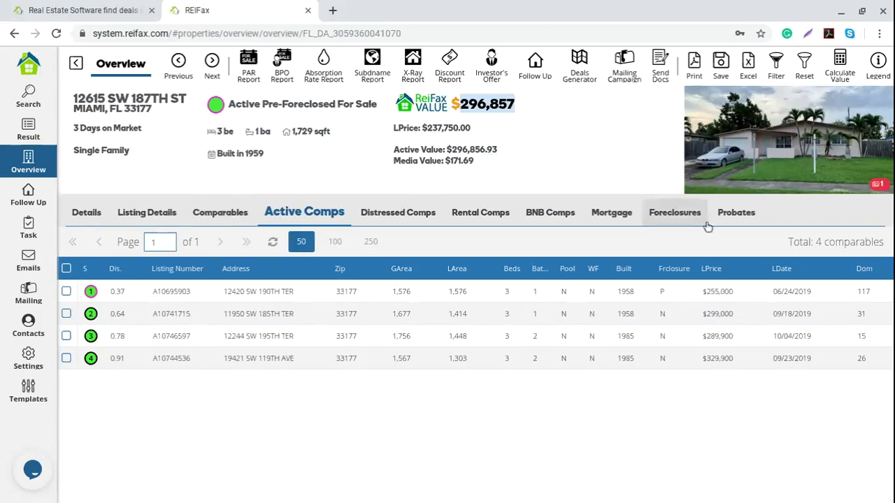
pyautogui.moveTo(815, 242); pyautogui.dragTo(884, 243)
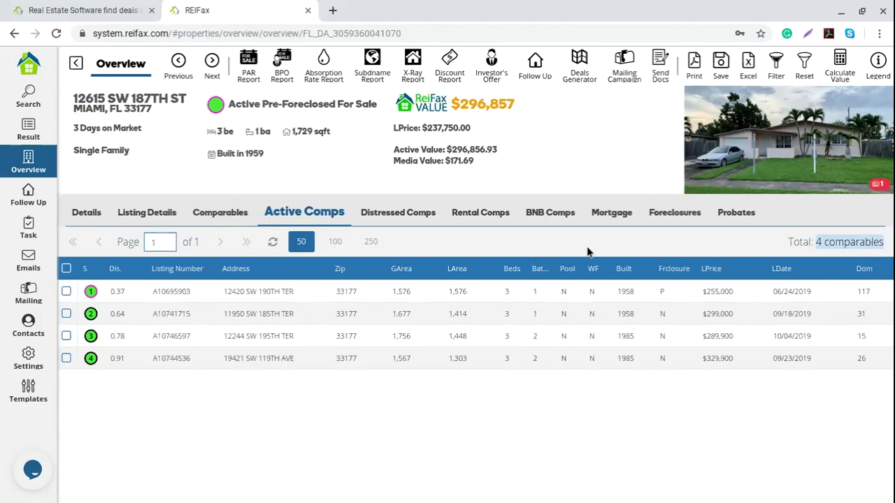
# Highlight the list price shown with the active comparables and compare it with the last sold price shown with the sold comparables
pyautogui.moveTo(414, 123); pyautogui.dragTo(472, 132)
pyautogui.click(473, 133)
pyautogui.moveTo(394, 128); pyautogui.dragTo(477, 129)
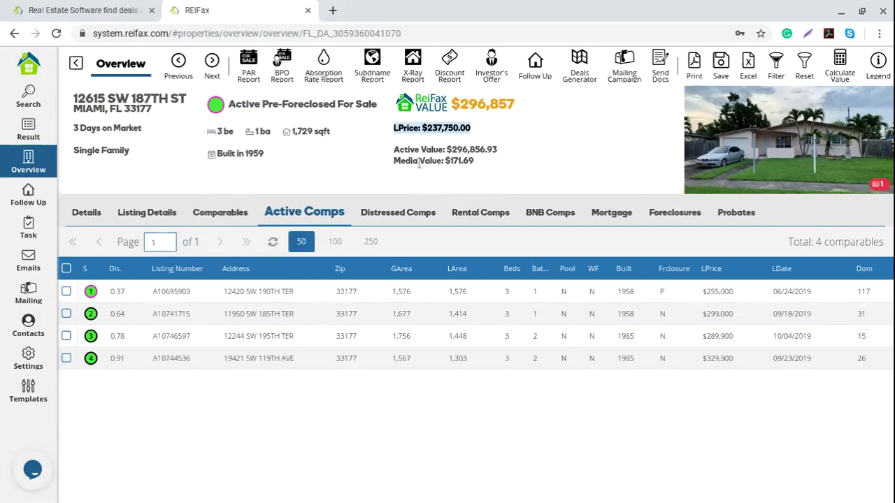
pyautogui.click(221, 213)
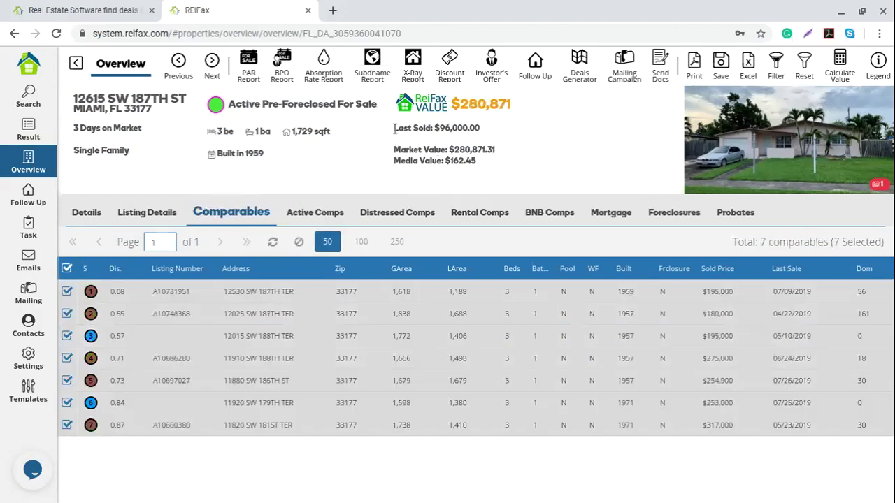
pyautogui.moveTo(393, 128); pyautogui.dragTo(485, 134)
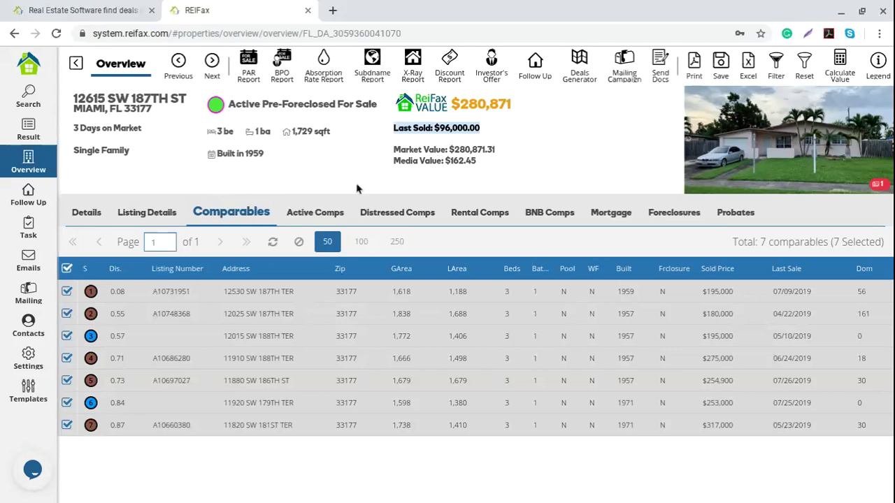
# Open the filters for the property's active comparables and set the distance to 1.5 mi
pyautogui.click(315, 212)
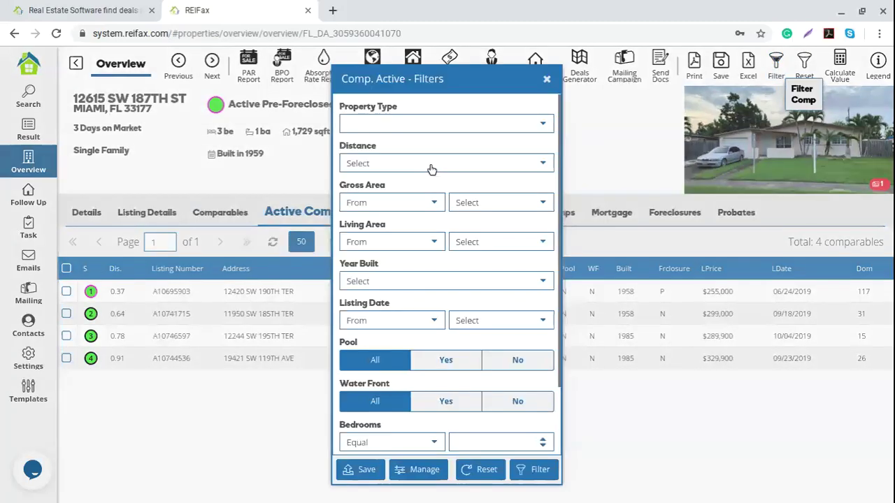
pyautogui.click(431, 169)
pyautogui.scroll(-3, 394, 319)
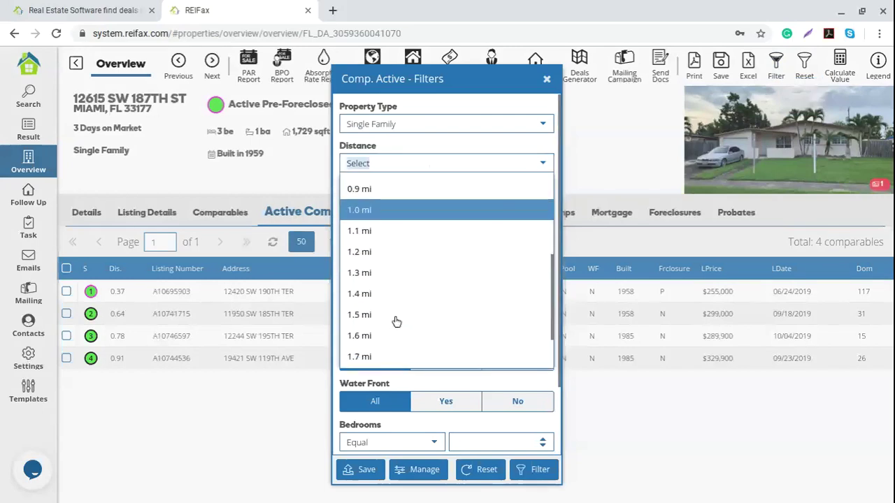
pyautogui.click(394, 318)
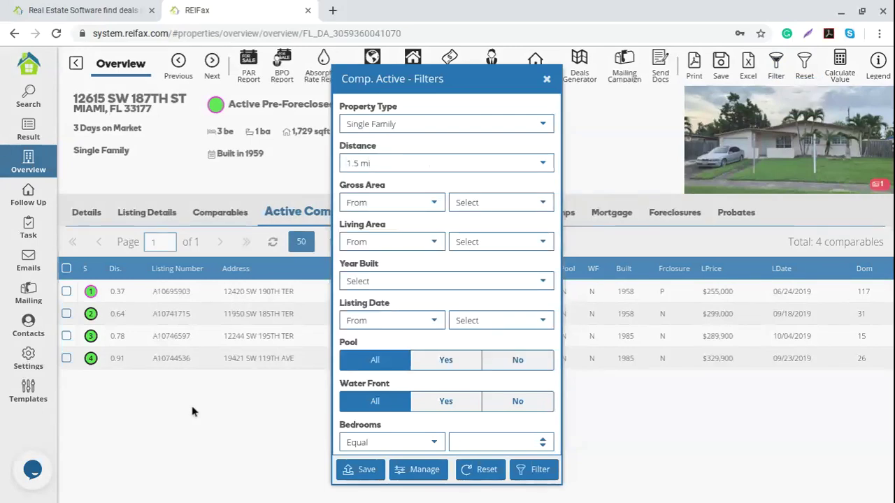
# Set bedrooms equal to 3 and bathrooms equal to 1, and apply the filters to the active comparables
pyautogui.scroll(-1, 453, 354)
pyautogui.scroll(-2, 453, 354)
pyautogui.click(471, 358)
pyautogui.write('3')
pyautogui.click(473, 398)
pyautogui.write('1')
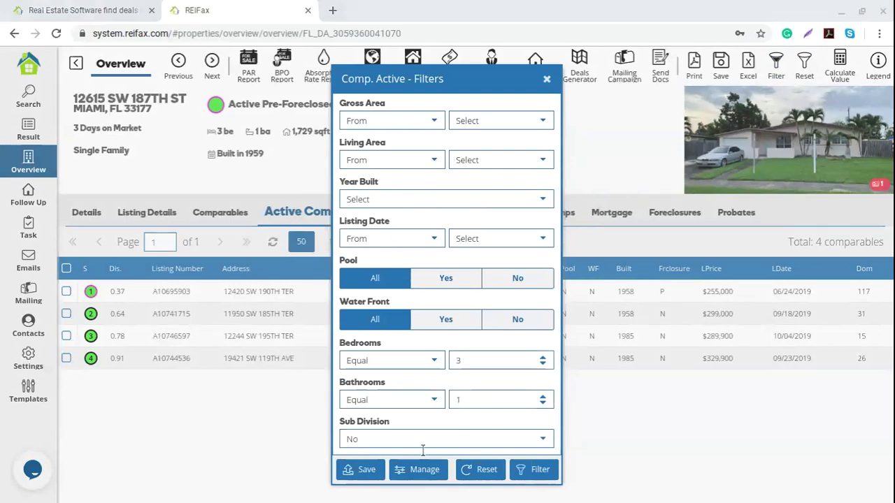
pyautogui.press('Return')
pyautogui.click(447, 203)
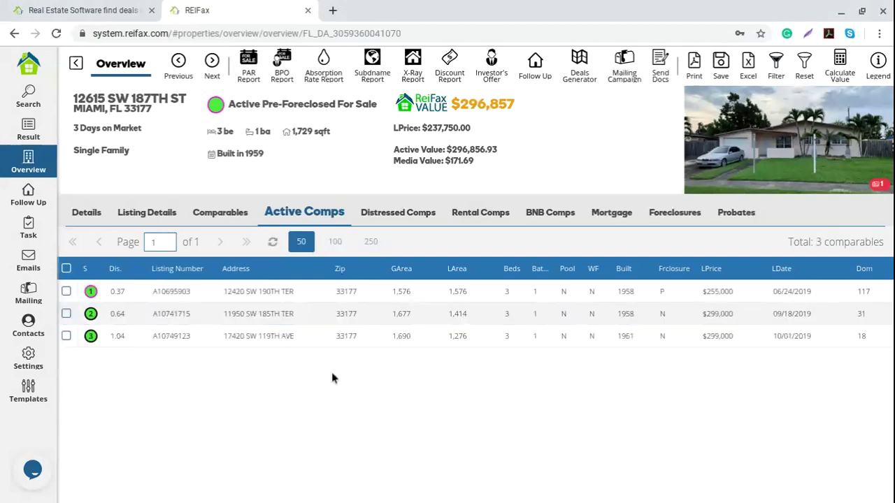
# Select all filtered active comparables, calculate the property's value from them, and highlight the calculated value
pyautogui.click(67, 269)
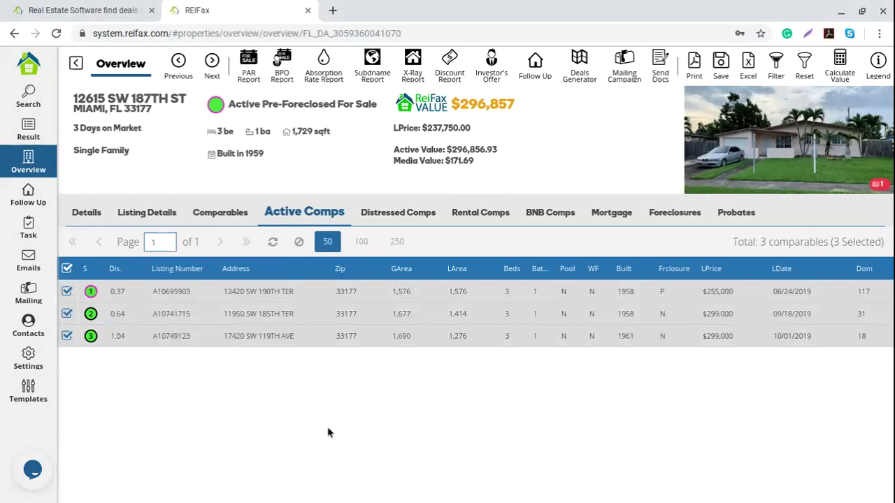
pyautogui.click(837, 63)
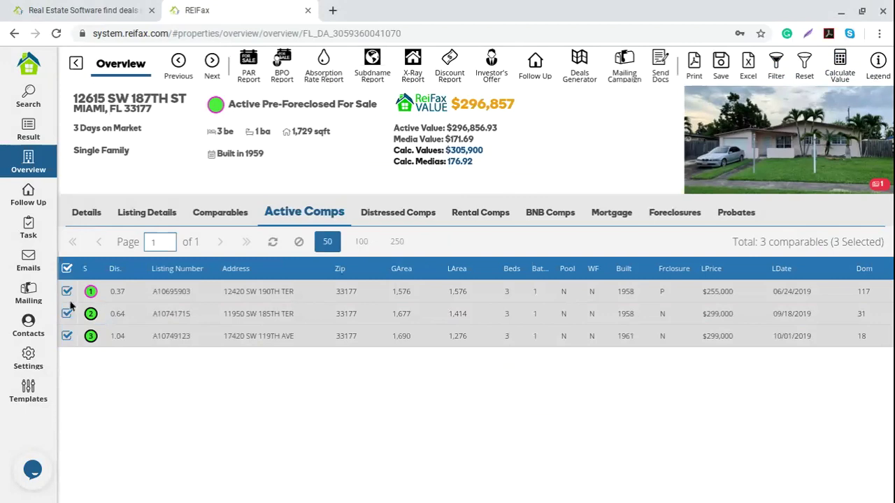
pyautogui.moveTo(394, 152); pyautogui.dragTo(542, 151)
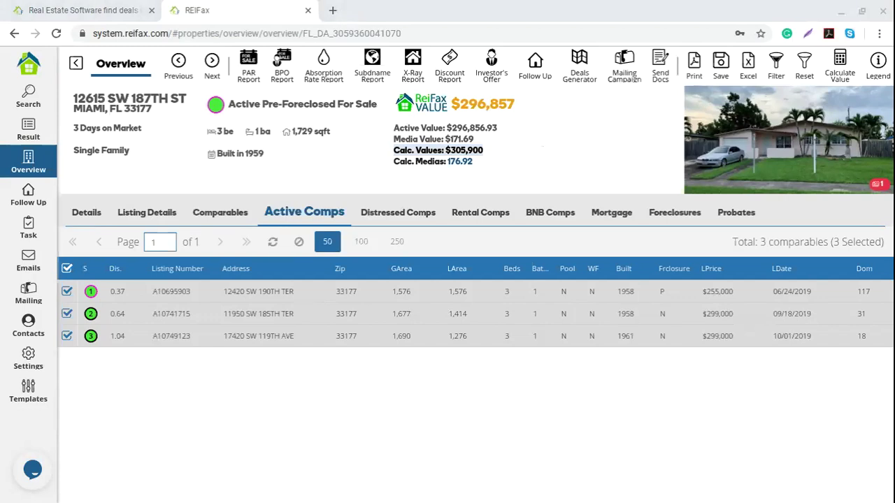
pyautogui.moveTo(394, 149); pyautogui.dragTo(496, 156)
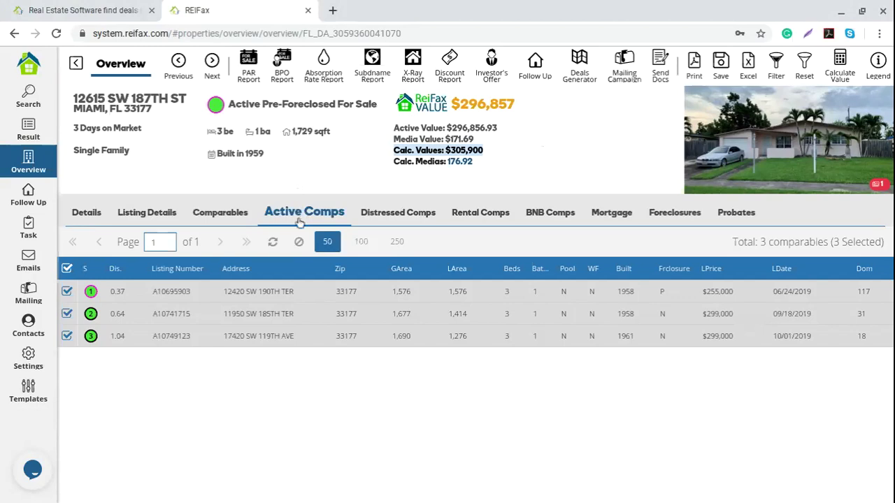
# Highlight the sold comparables' calculated value and compare it with the for-sale price in the listing details
pyautogui.click(218, 213)
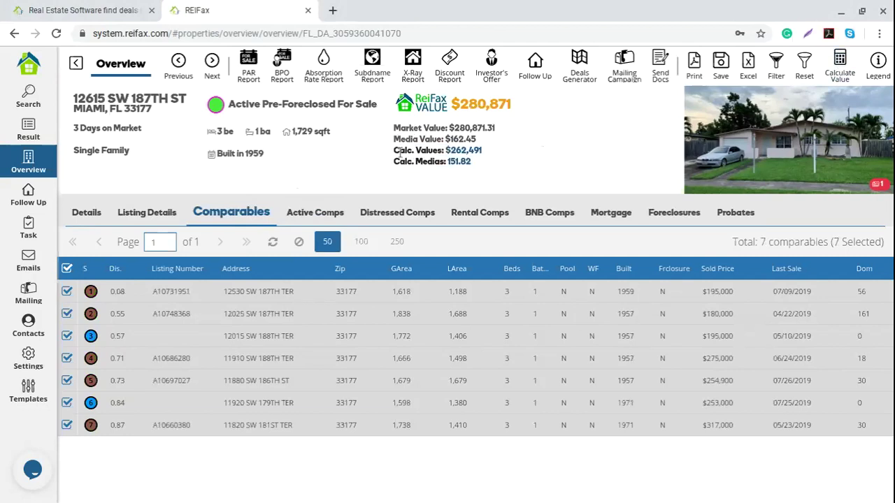
pyautogui.moveTo(395, 157); pyautogui.dragTo(480, 154)
pyautogui.moveTo(393, 151); pyautogui.dragTo(487, 158)
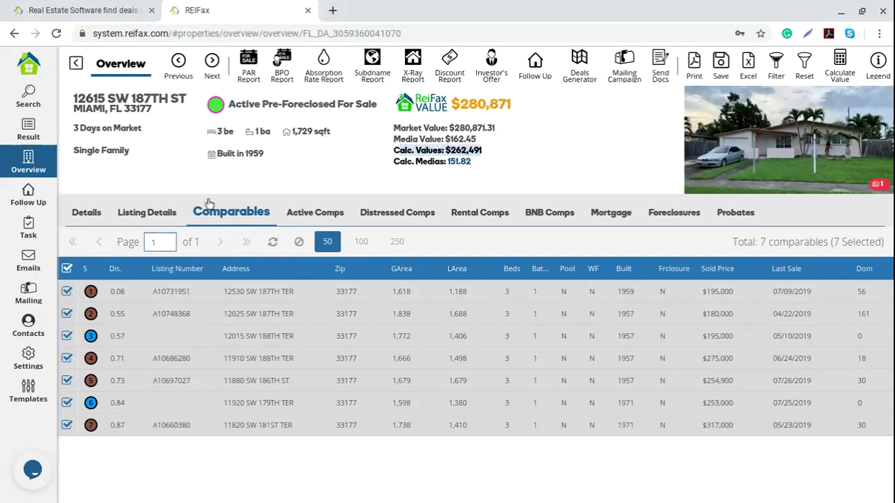
pyautogui.moveTo(619, 264); pyautogui.dragTo(669, 265)
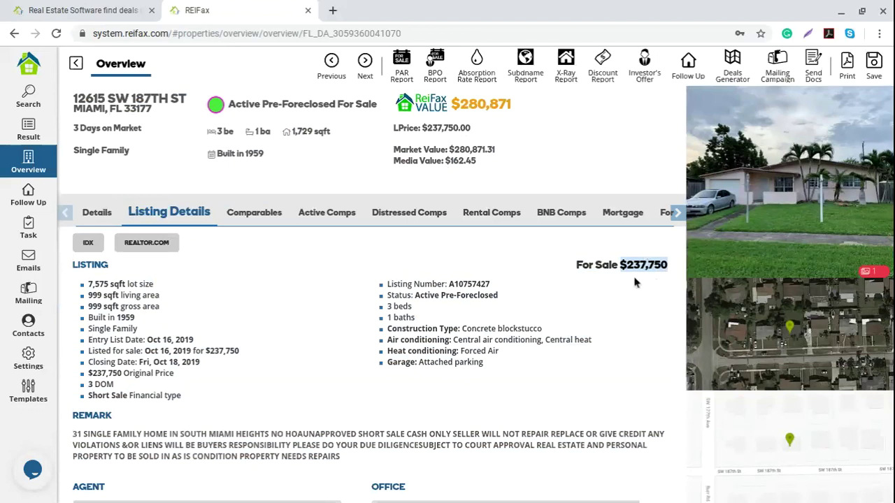
# Return to the sold comparables, calculate the value from the selected rows again, and highlight the calculated amount
pyautogui.click(270, 218)
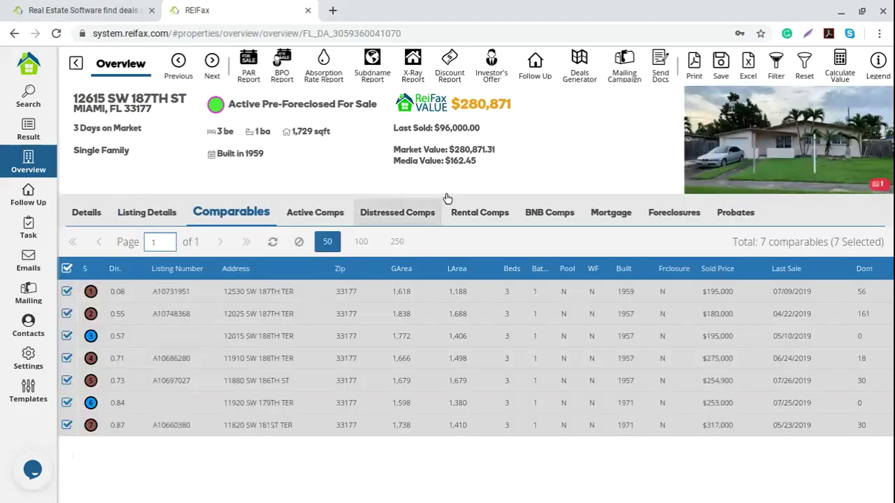
pyautogui.click(839, 62)
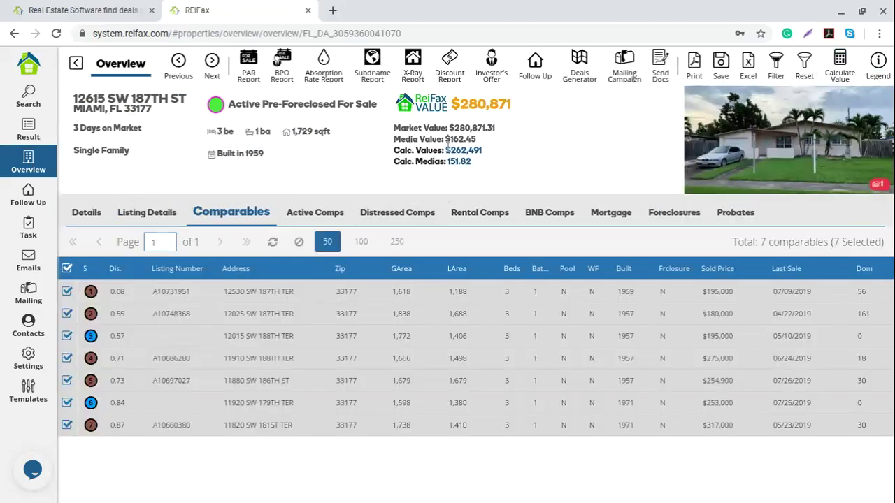
pyautogui.moveTo(445, 150); pyautogui.dragTo(492, 152)
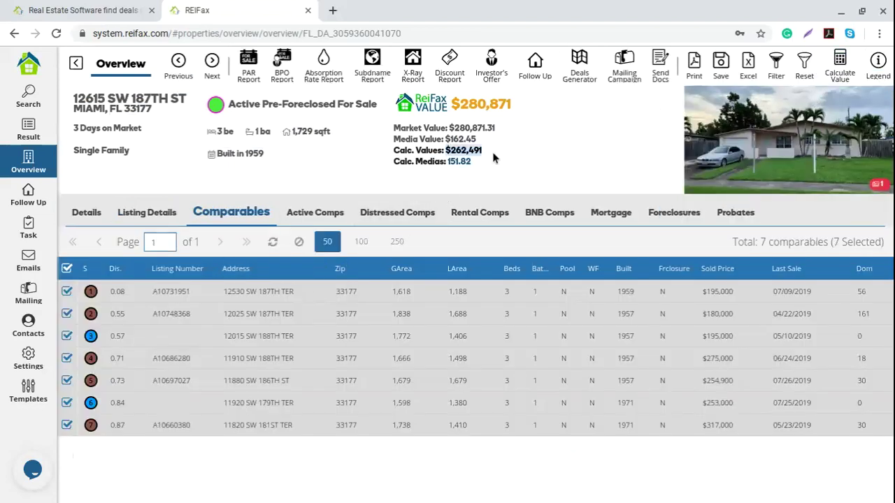
# Return to the active comparables, recalculate the value from the selected listings, and highlight the calculated value
pyautogui.click(302, 221)
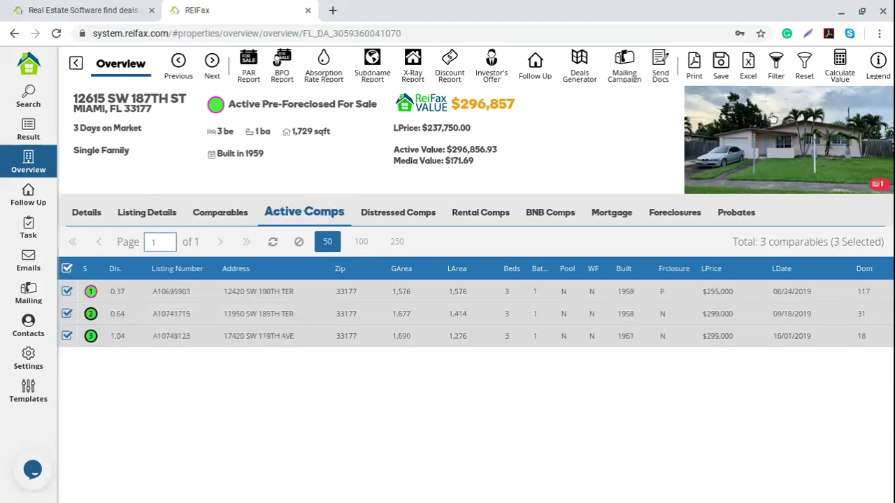
pyautogui.click(839, 62)
pyautogui.moveTo(401, 150); pyautogui.dragTo(482, 150)
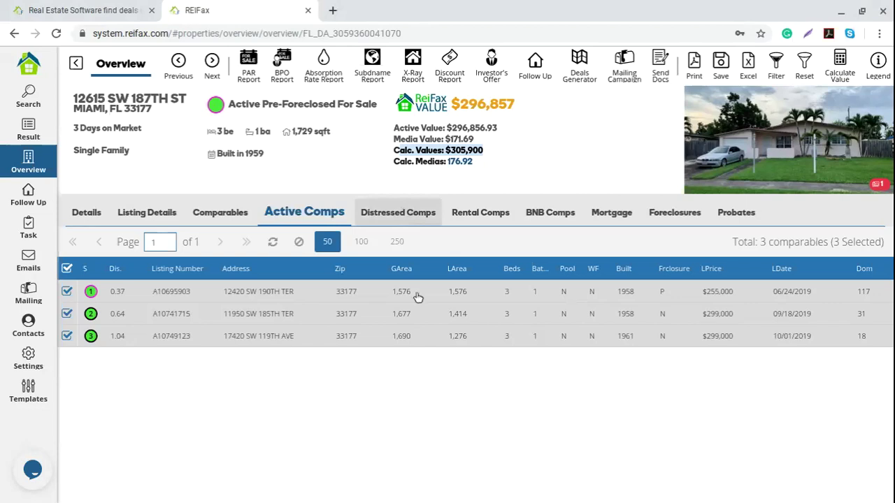
# Open the distressed comparables and examine the auction dates, auction amounts and known debts through the whole list
pyautogui.click(411, 215)
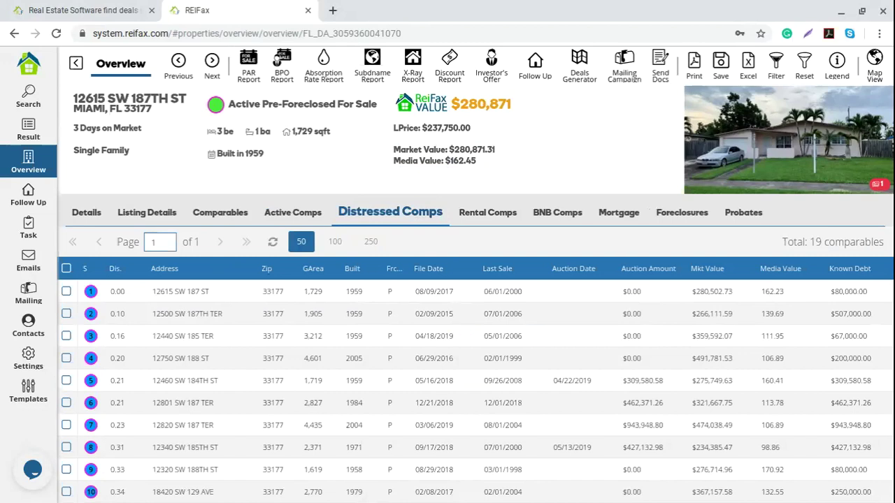
pyautogui.moveTo(316, 135); pyautogui.dragTo(335, 134)
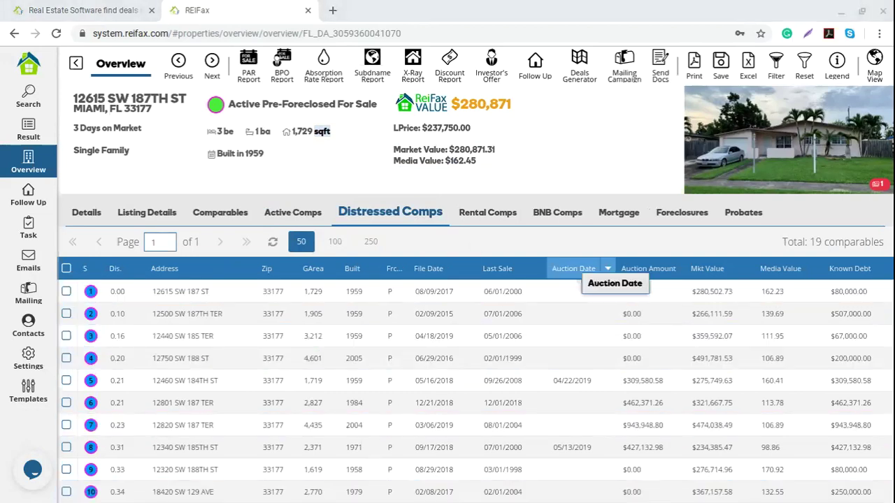
pyautogui.scroll(-2, 574, 312)
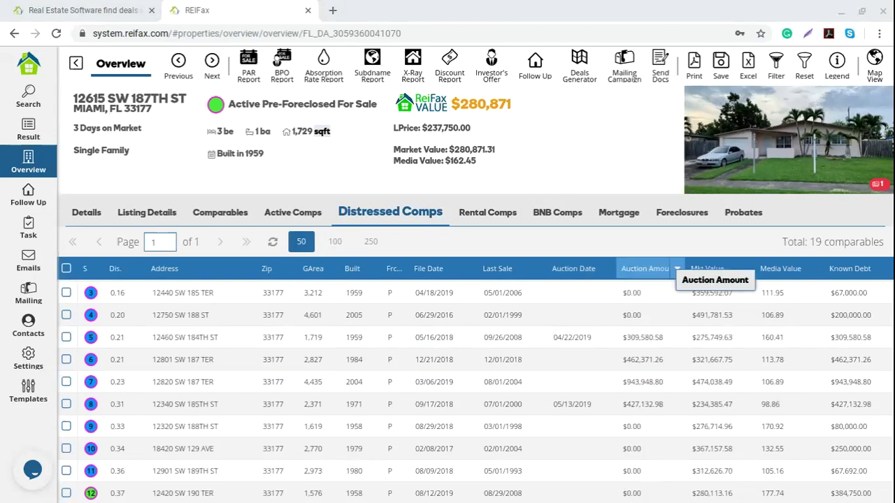
pyautogui.scroll(-2, 583, 406)
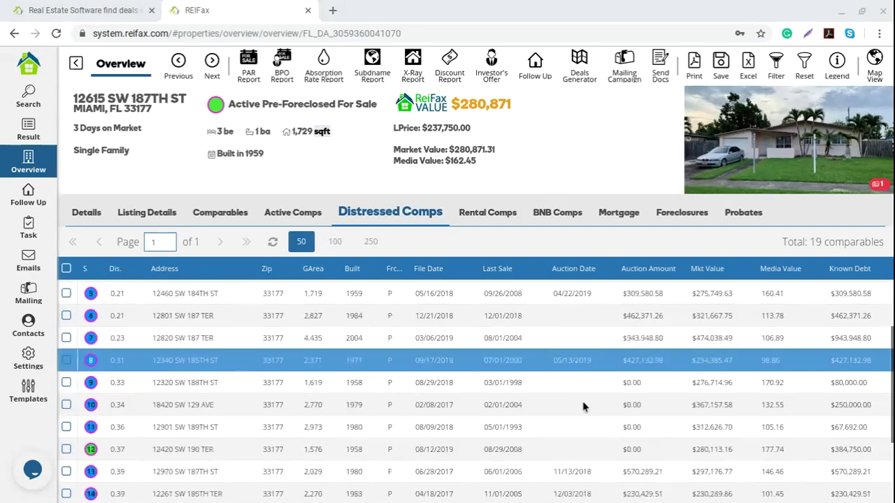
pyautogui.scroll(-1, 584, 407)
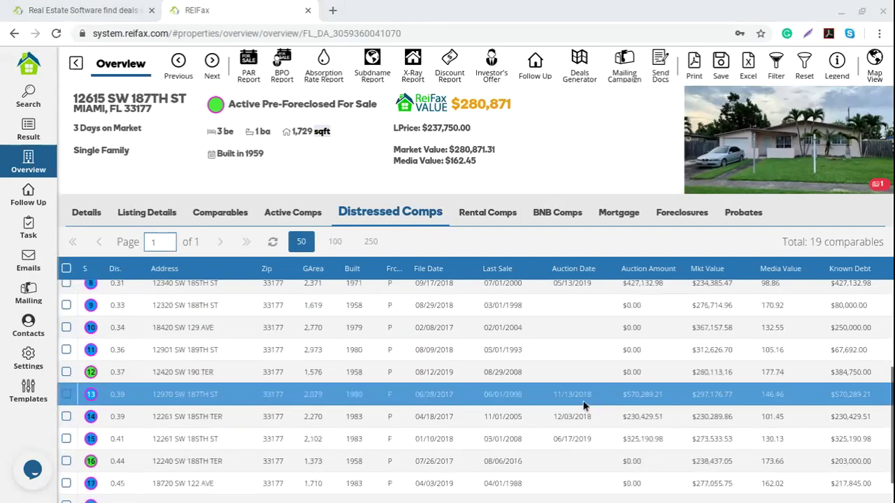
pyautogui.scroll(-1, 584, 407)
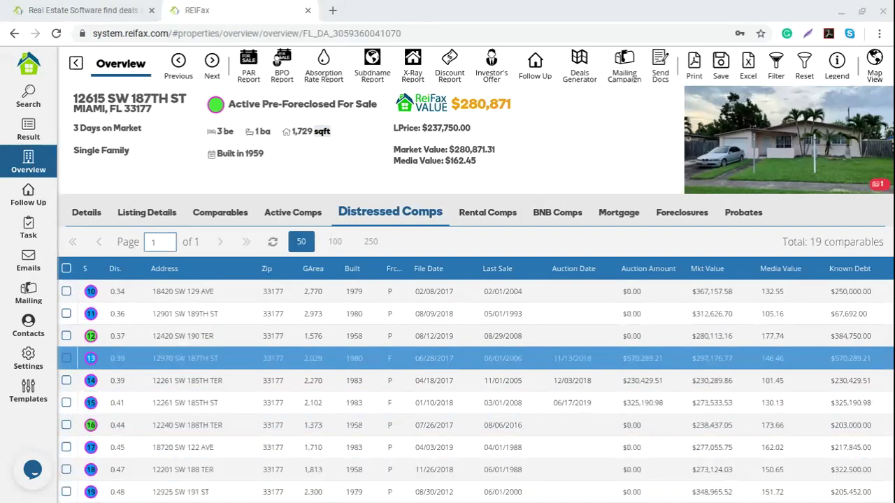
pyautogui.scroll(5, 583, 470)
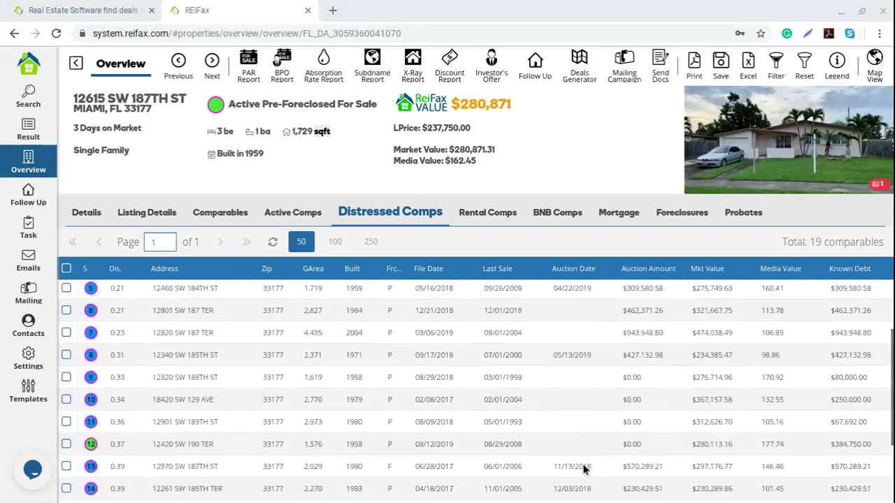
pyautogui.scroll(1, 584, 470)
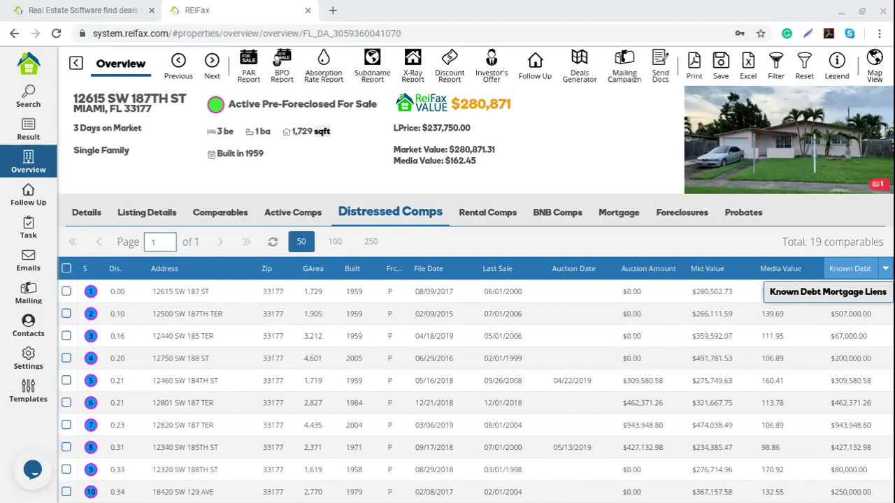
pyautogui.scroll(-3, 860, 315)
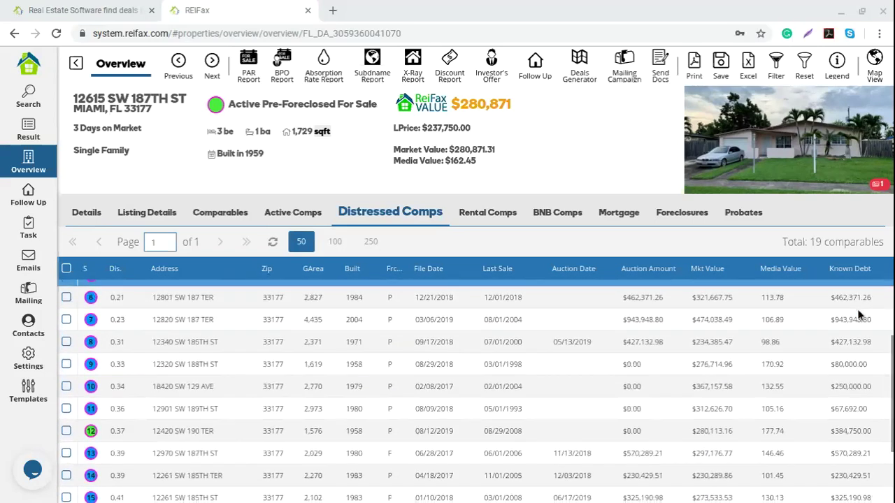
pyautogui.scroll(-3, 859, 314)
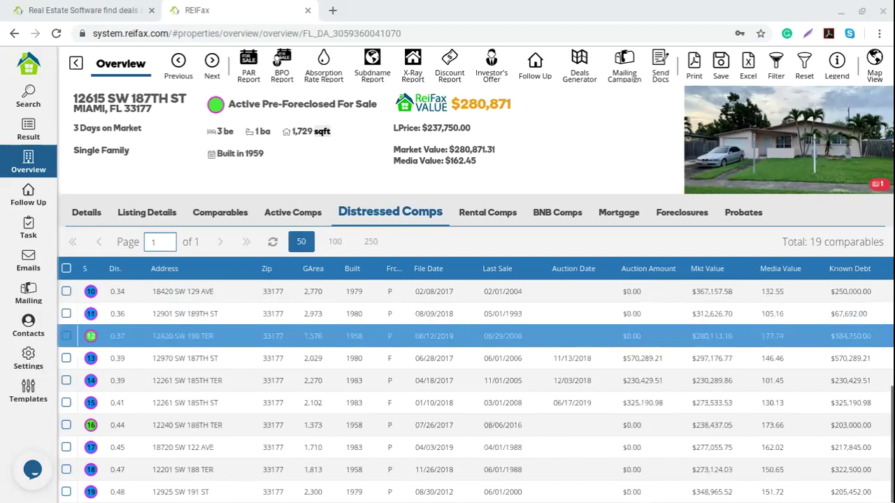
pyautogui.scroll(5, 870, 395)
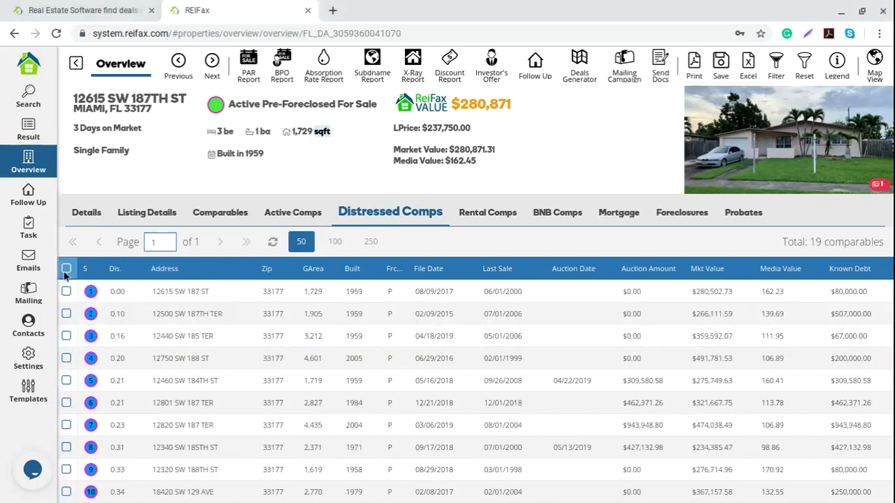
# Select all of the property's distressed comparables
pyautogui.hotkey('ctrl', 'a')
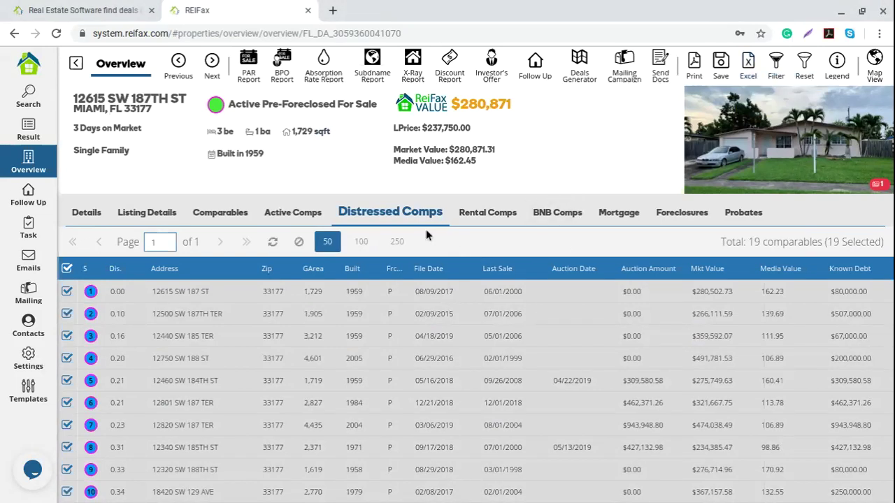
# Clear the selection of distressed comparables and view the details of comparable number 12, returning to the subject property's overview
pyautogui.click(67, 269)
pyautogui.scroll(-5, 354, 413)
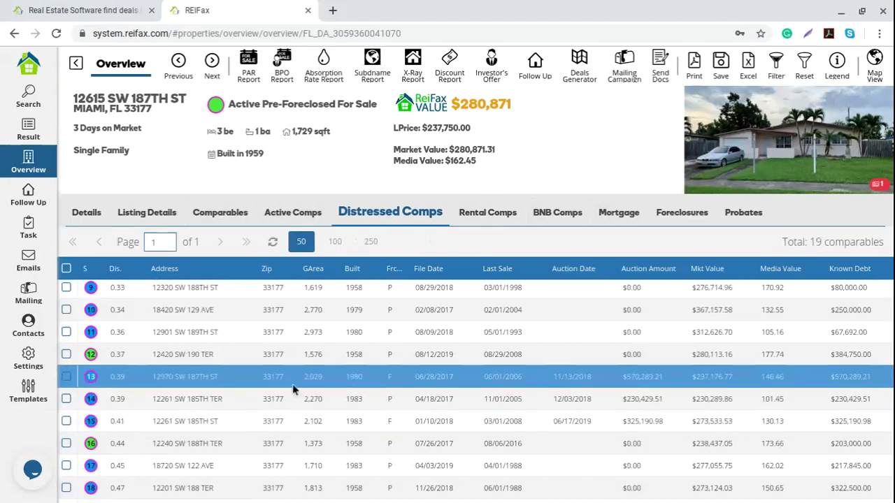
pyautogui.click(224, 362)
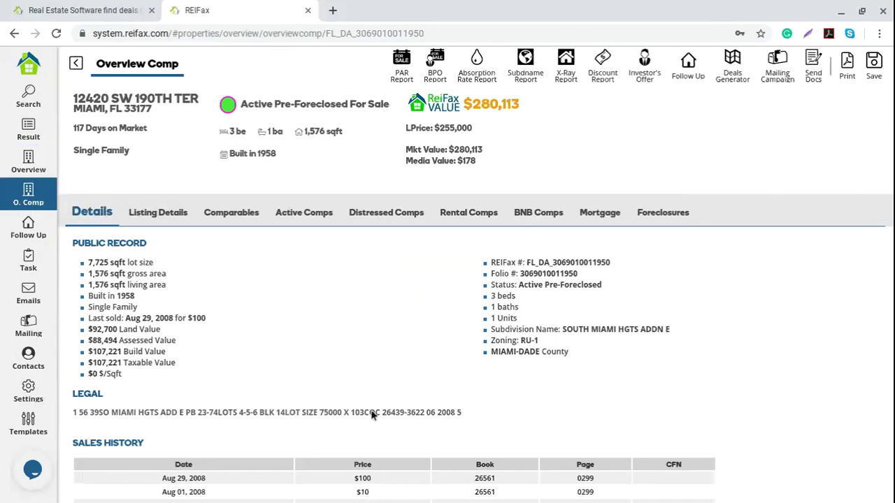
pyautogui.click(38, 160)
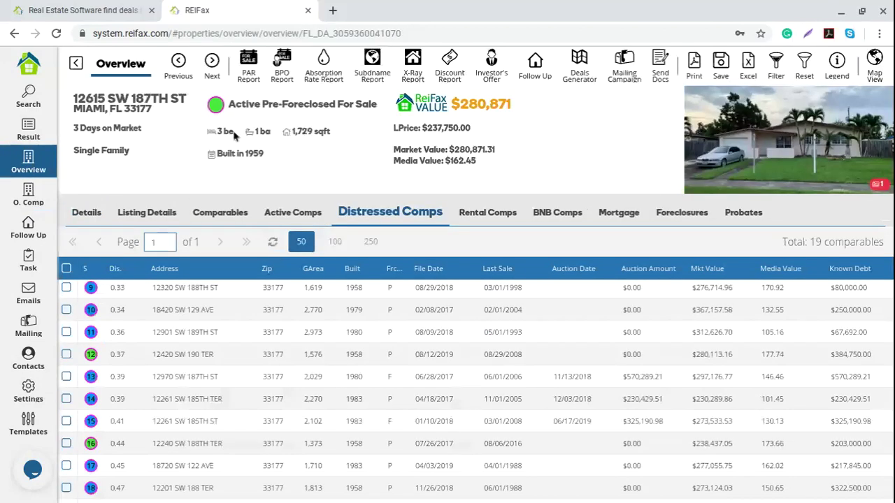
pyautogui.click(185, 354)
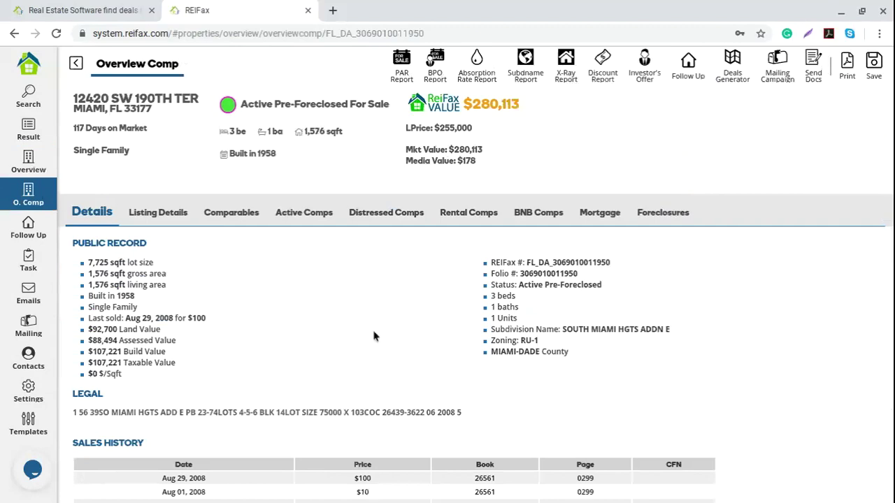
pyautogui.click(21, 160)
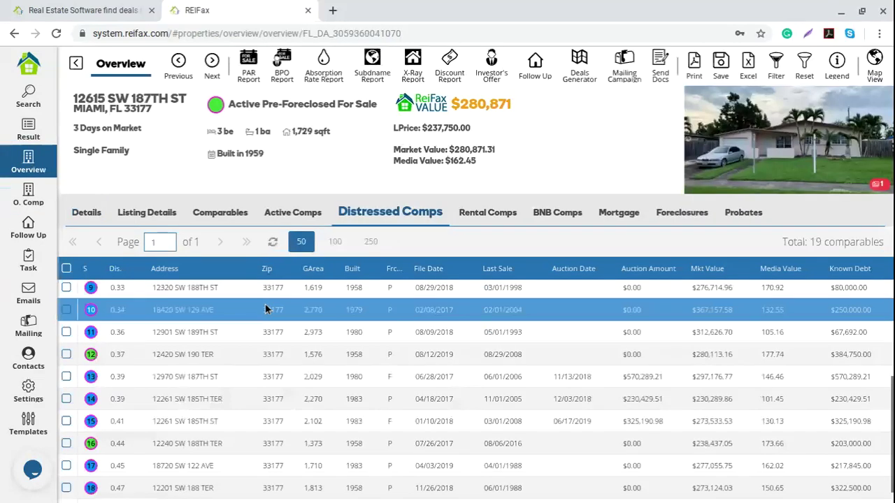
# Open the rental comparables, select the first two, and calculate the rental value from them
pyautogui.click(489, 212)
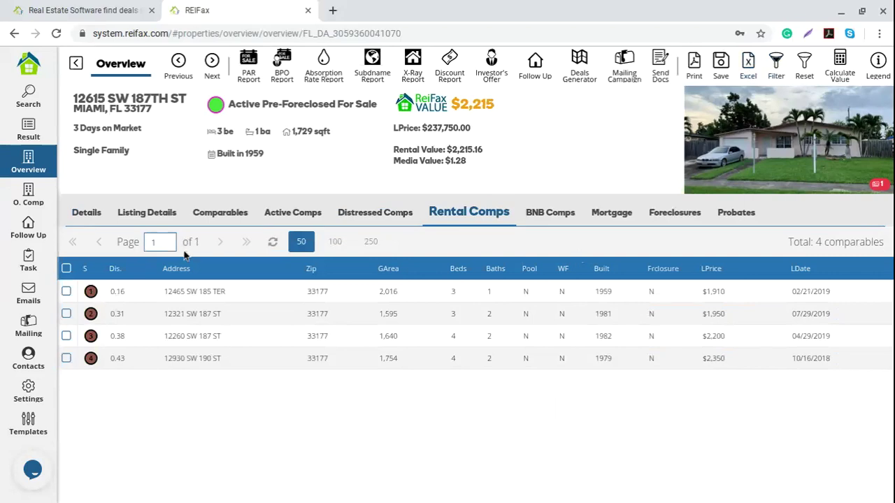
pyautogui.click(75, 314)
pyautogui.press('Up')
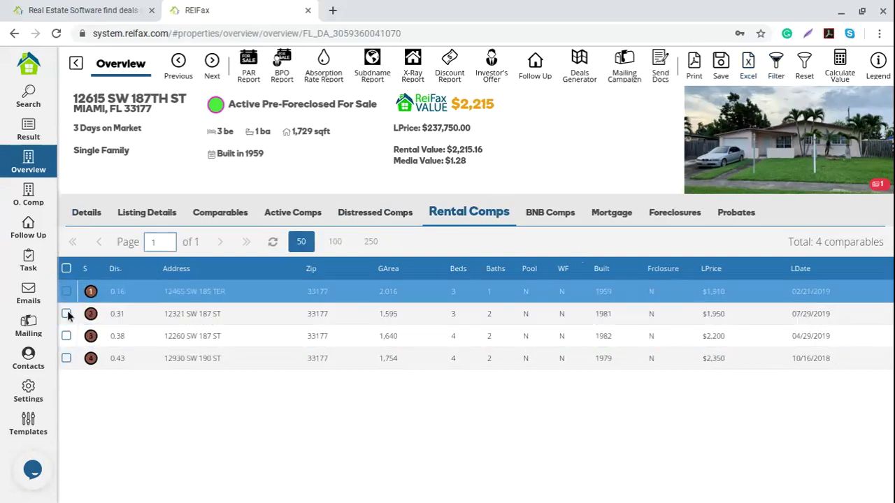
pyautogui.click(66, 315)
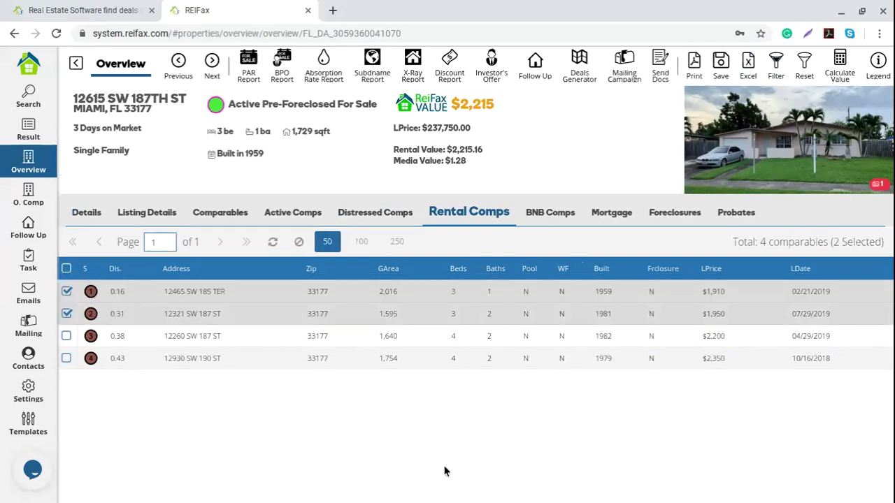
pyautogui.click(840, 63)
# Compare the calculated rental value with the ReiFax value and the rental value by highlighting each in the property summary
pyautogui.moveTo(394, 150); pyautogui.dragTo(472, 151)
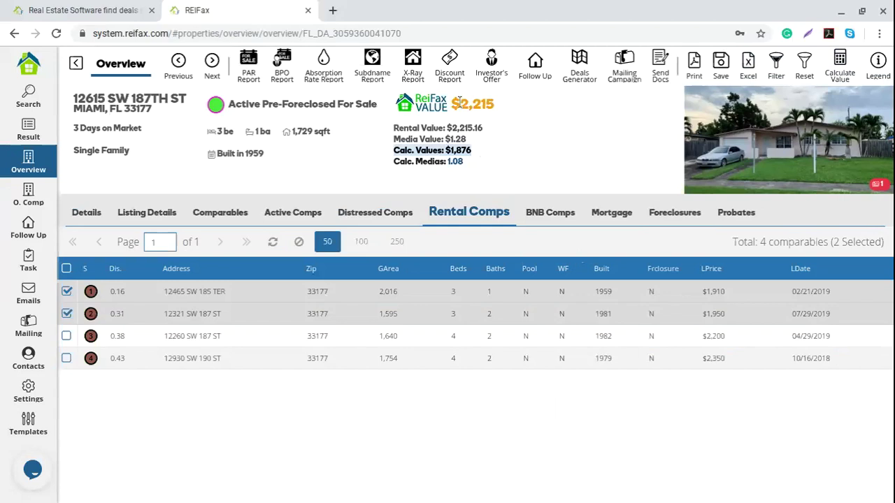
pyautogui.moveTo(452, 104); pyautogui.dragTo(490, 112)
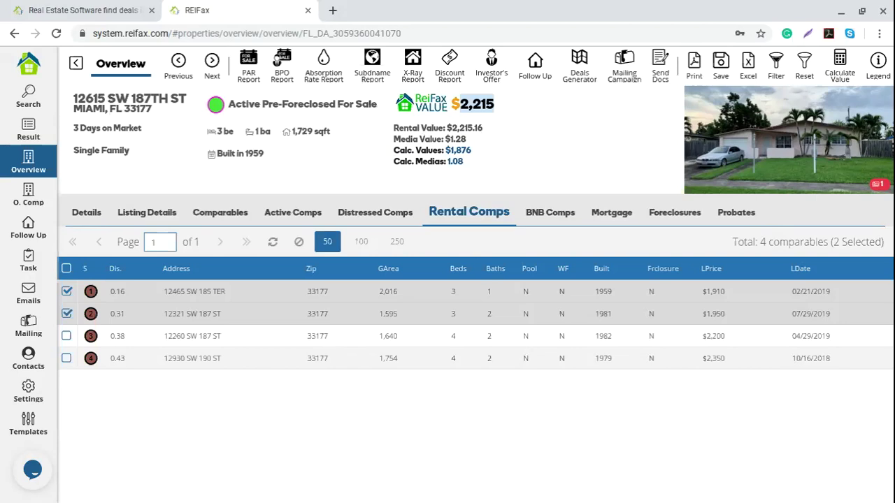
pyautogui.moveTo(418, 128); pyautogui.dragTo(488, 129)
pyautogui.click(396, 155)
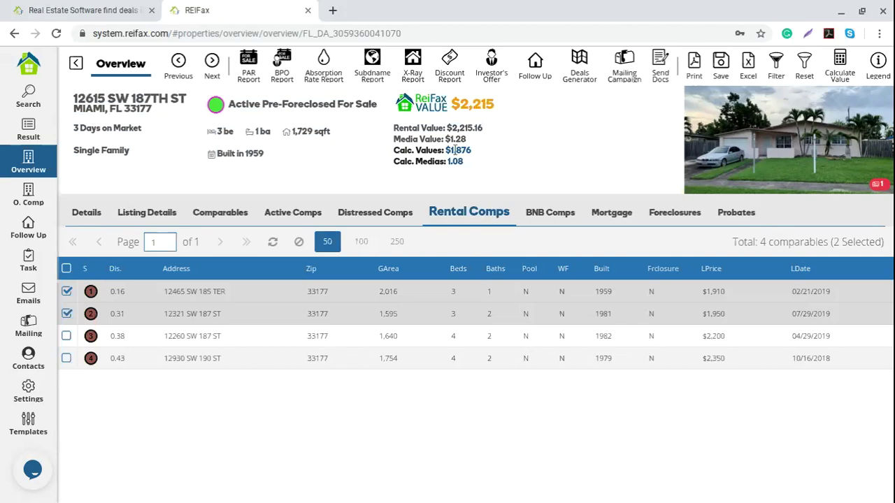
pyautogui.moveTo(396, 151); pyautogui.dragTo(490, 155)
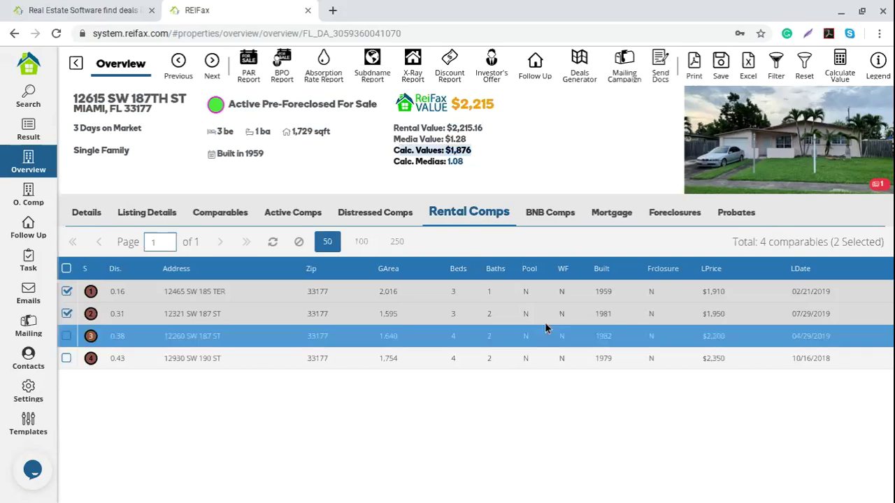
# Open the BNB comparables, check the products in the control panel, and return to the property overview
pyautogui.click(550, 216)
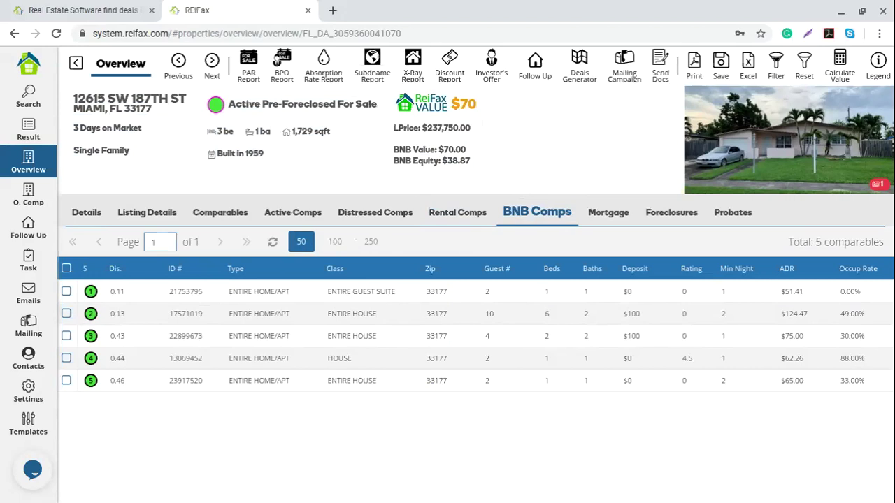
pyautogui.click(28, 65)
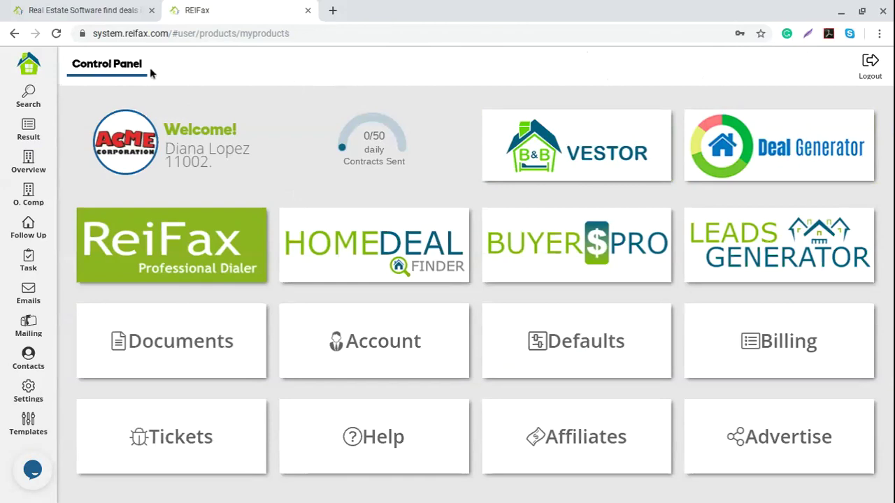
pyautogui.click(27, 166)
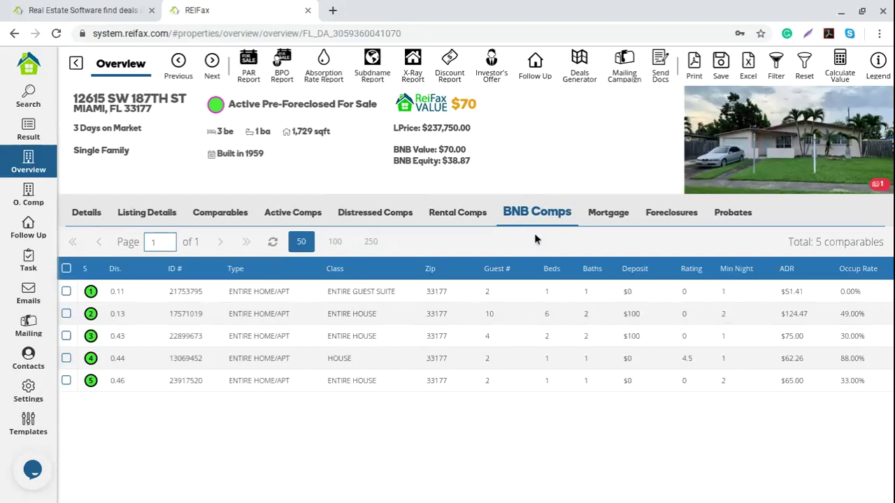
# Highlight the subject property's address and its ReiFax value in the summary above the BNB comparables
pyautogui.click(158, 299)
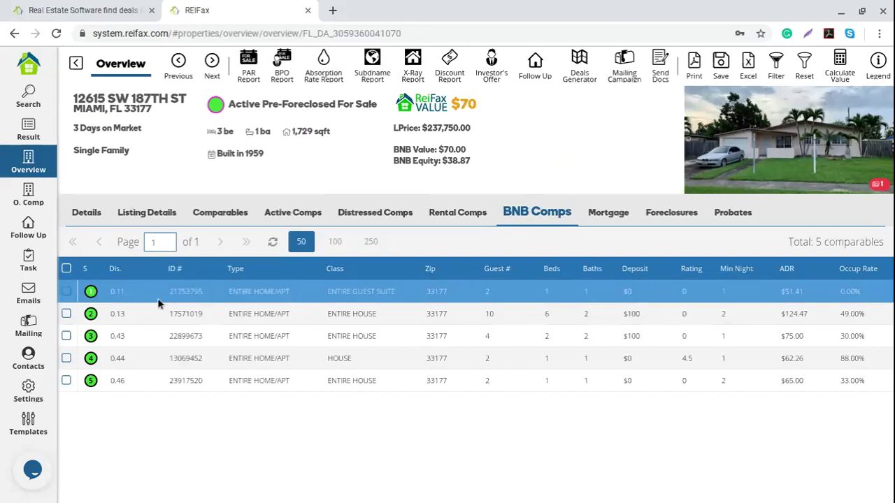
pyautogui.moveTo(73, 94); pyautogui.dragTo(167, 116)
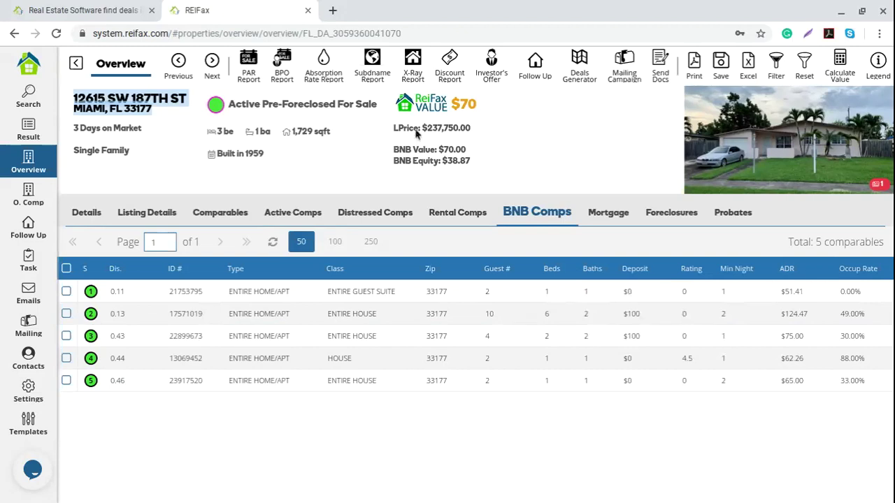
pyautogui.doubleClick(466, 103)
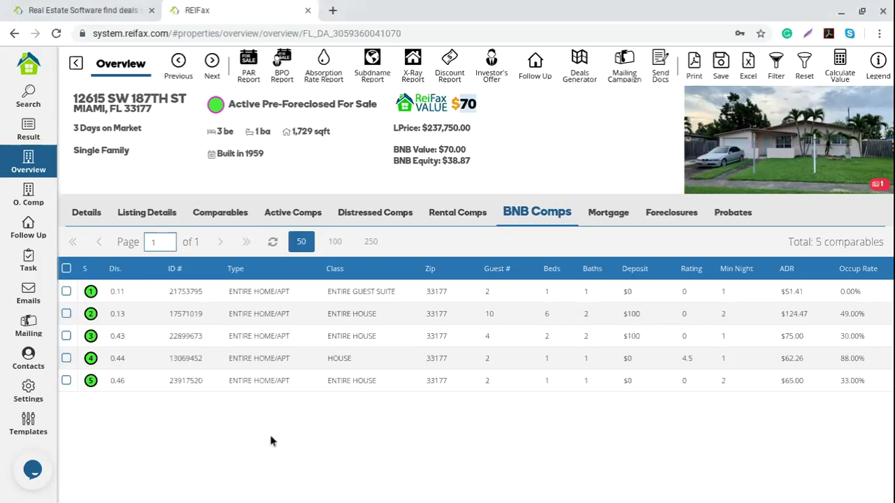
# Open the property's mortgage record and highlight the Mortgage 1 heading and the Pre-Foreclosed status
pyautogui.click(610, 218)
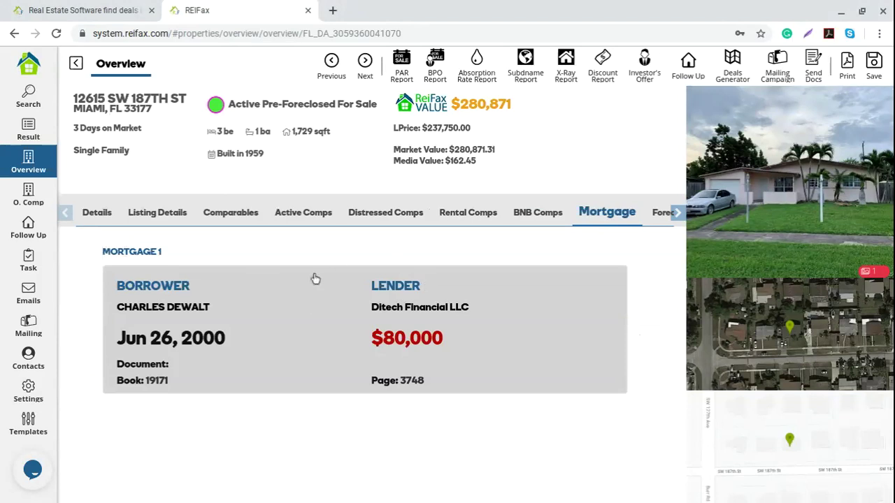
pyautogui.moveTo(104, 251); pyautogui.dragTo(166, 255)
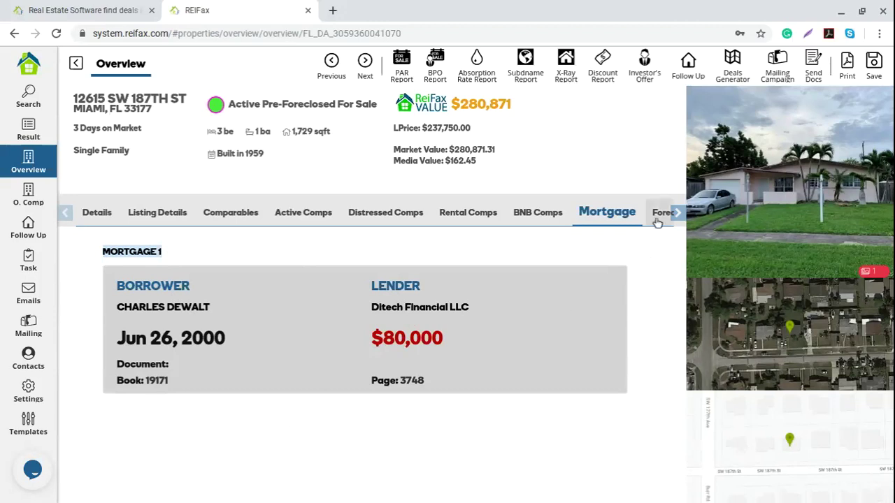
pyautogui.click(269, 102)
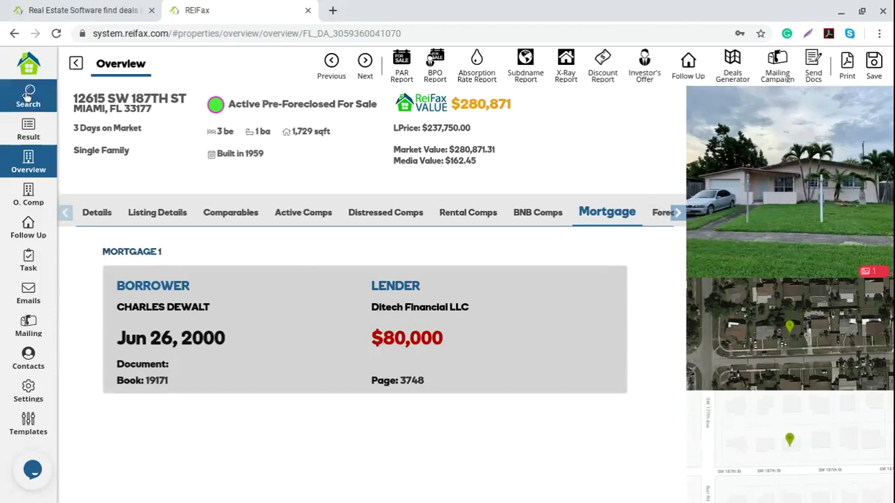
pyautogui.moveTo(262, 104); pyautogui.dragTo(337, 104)
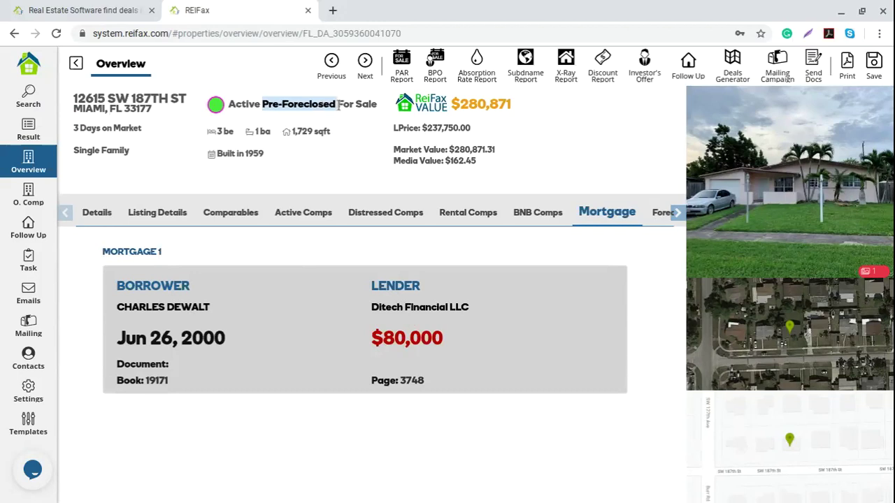
# Open the foreclosure record and highlight its case number, known debt, debt to equity, status, mortgage type, mortgagor and plaintiff
pyautogui.click(661, 213)
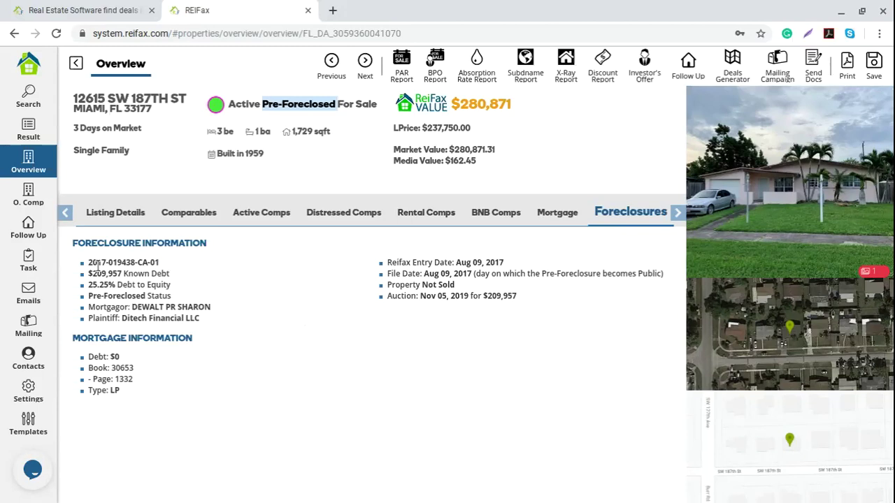
pyautogui.moveTo(74, 241); pyautogui.dragTo(213, 250)
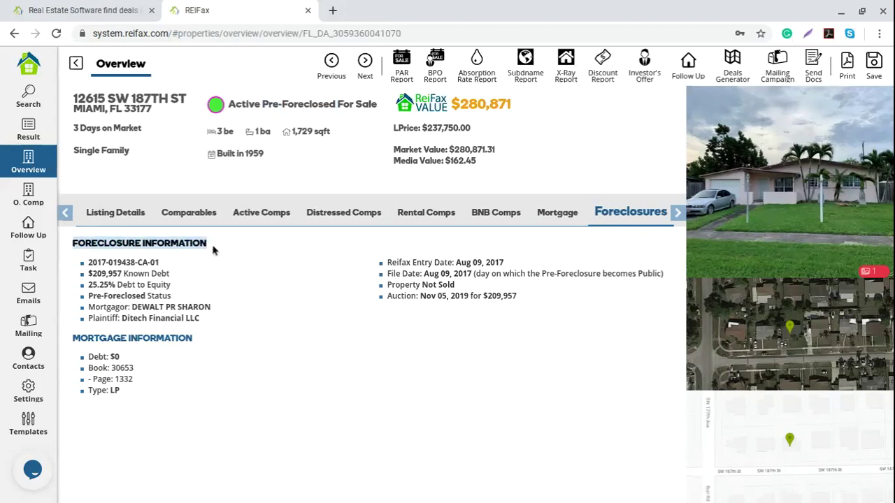
pyautogui.moveTo(89, 262); pyautogui.dragTo(176, 267)
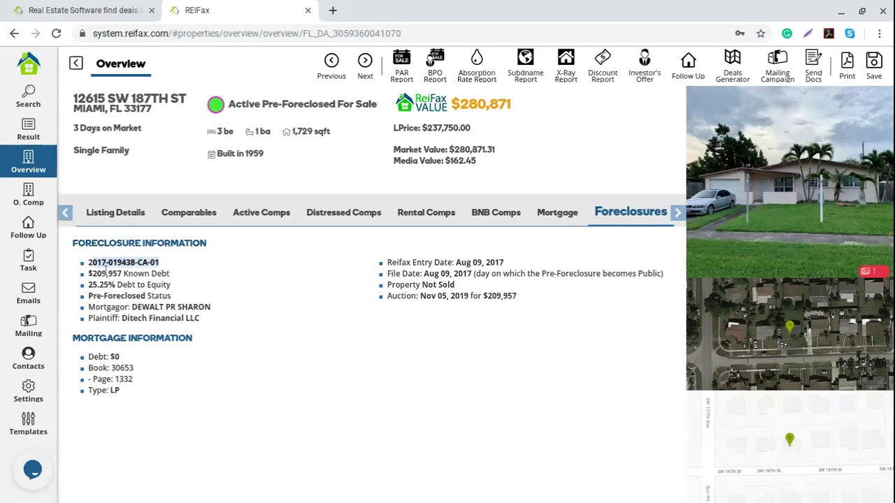
pyautogui.moveTo(88, 274); pyautogui.dragTo(180, 281)
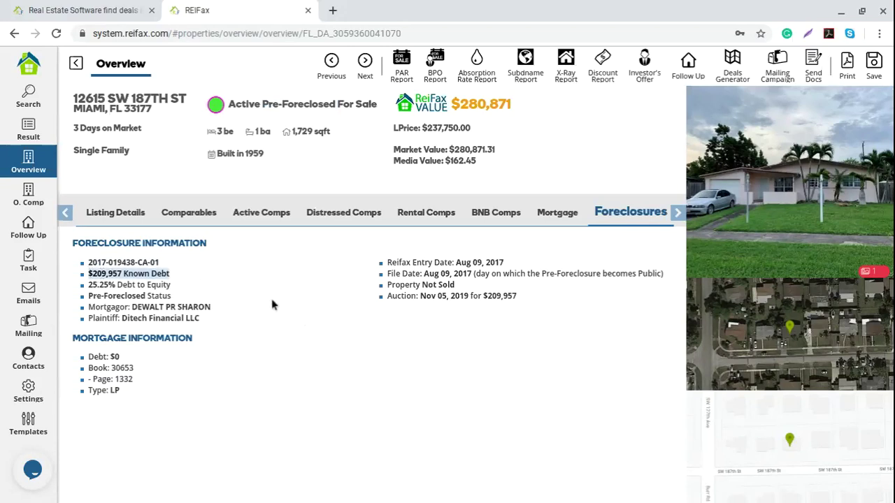
pyautogui.click(89, 284)
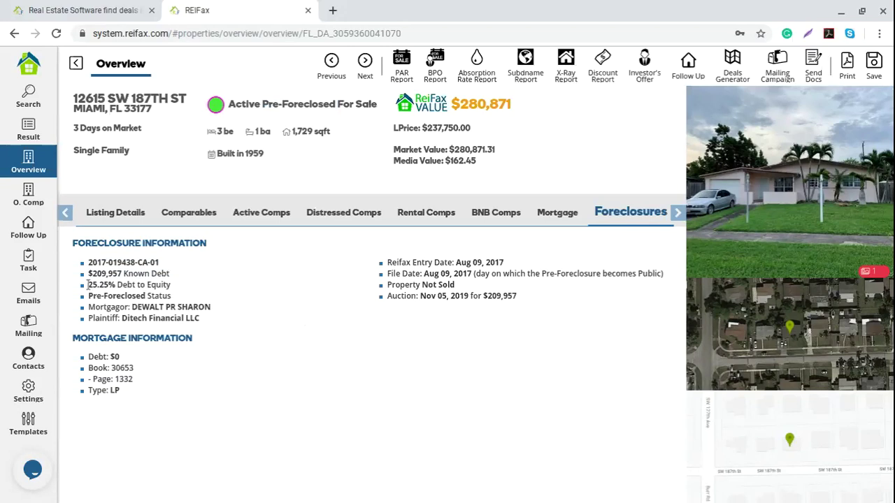
pyautogui.moveTo(89, 284); pyautogui.dragTo(177, 287)
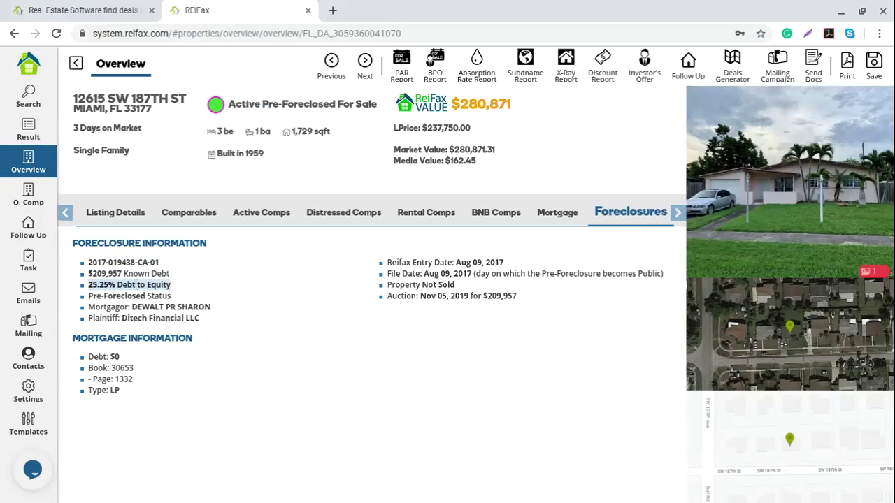
pyautogui.moveTo(88, 296); pyautogui.dragTo(183, 299)
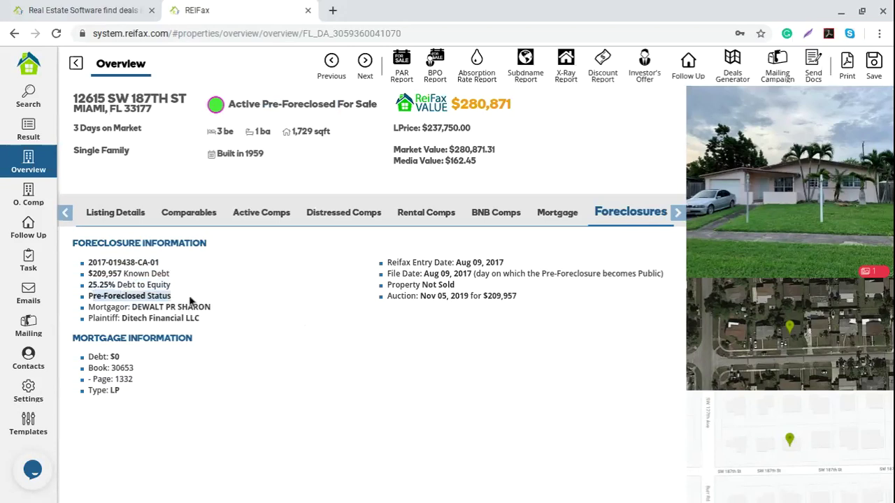
pyautogui.moveTo(89, 390); pyautogui.dragTo(125, 392)
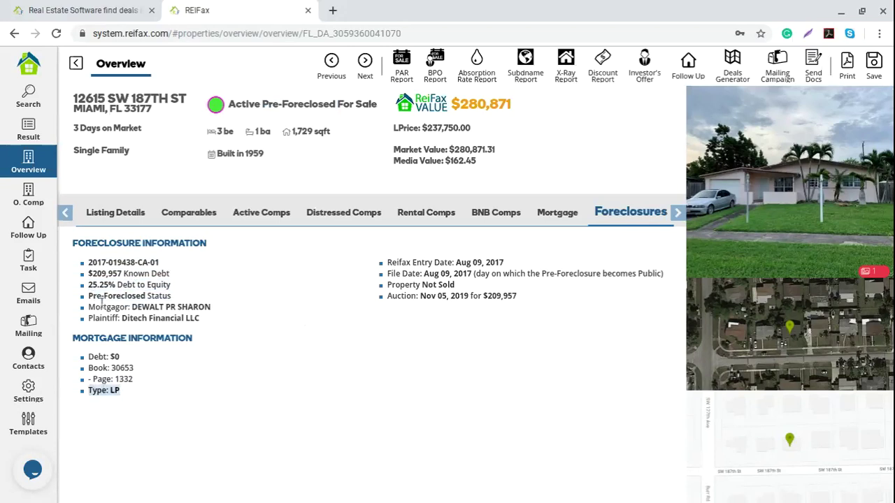
pyautogui.moveTo(90, 307); pyautogui.dragTo(225, 316)
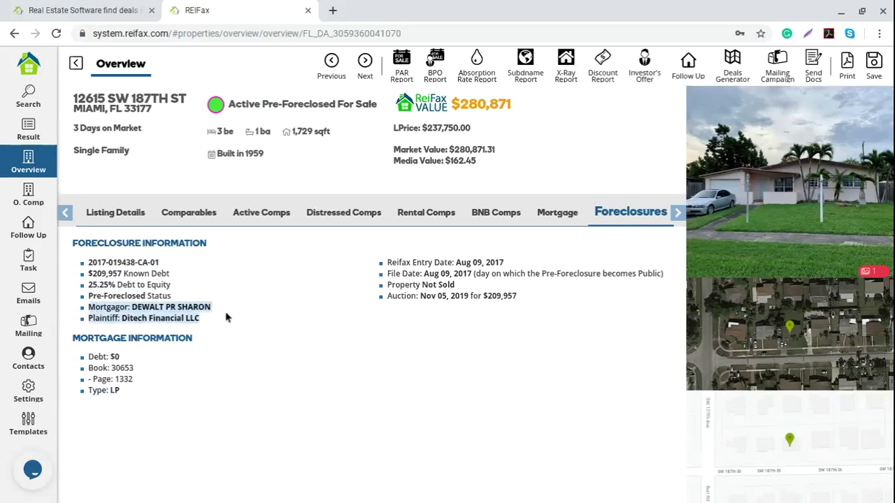
# Highlight the foreclosure's ReiFax entry date, its file date, and the auction date with its amount
pyautogui.moveTo(388, 263); pyautogui.dragTo(531, 266)
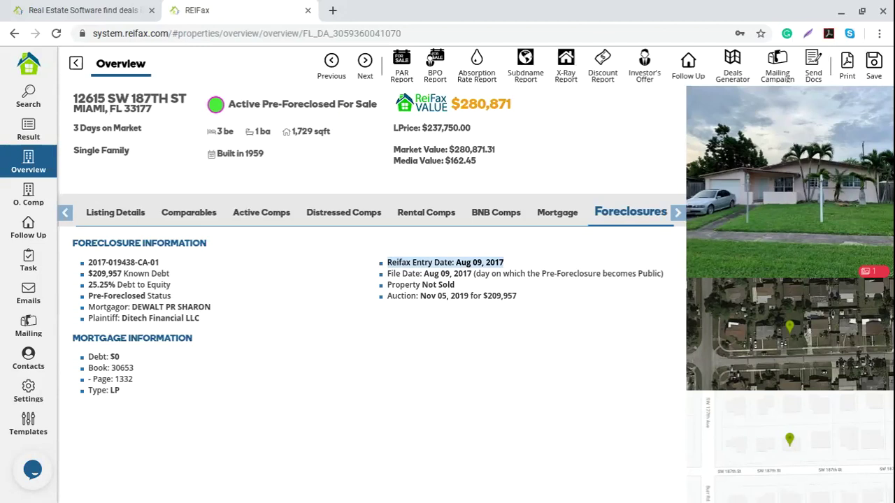
pyautogui.click(420, 285)
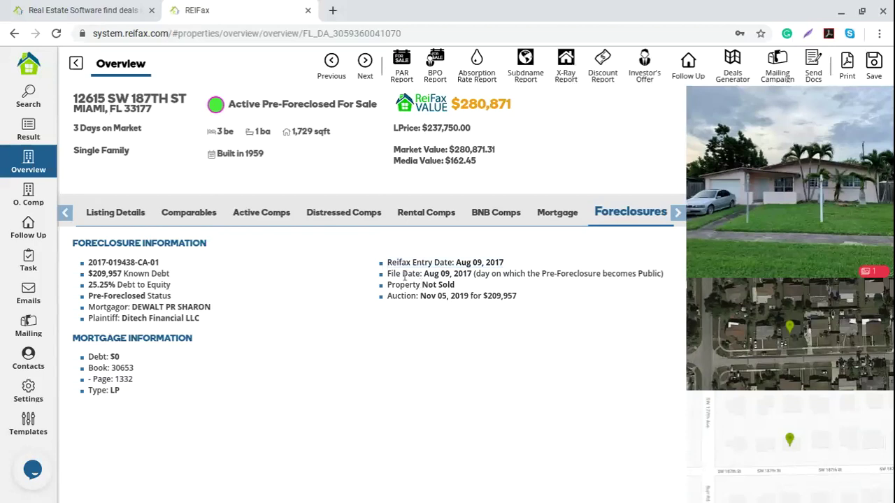
pyautogui.moveTo(387, 273); pyautogui.dragTo(666, 278)
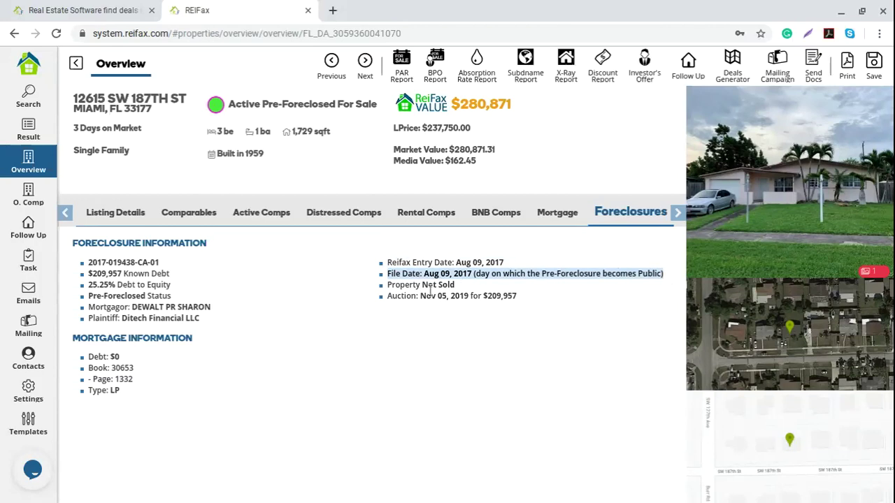
pyautogui.click(404, 297)
pyautogui.moveTo(387, 299); pyautogui.dragTo(540, 298)
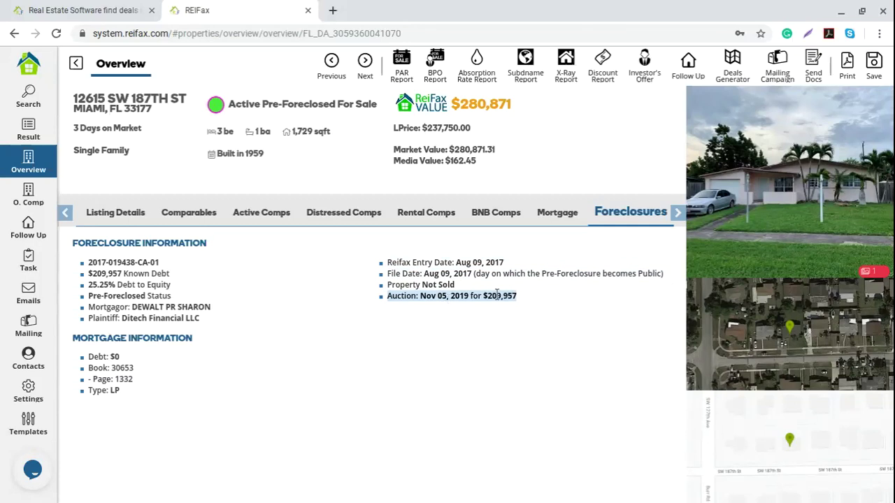
# Highlight the known debt in the foreclosure information and the debt amount in the mortgage information
pyautogui.click(99, 277)
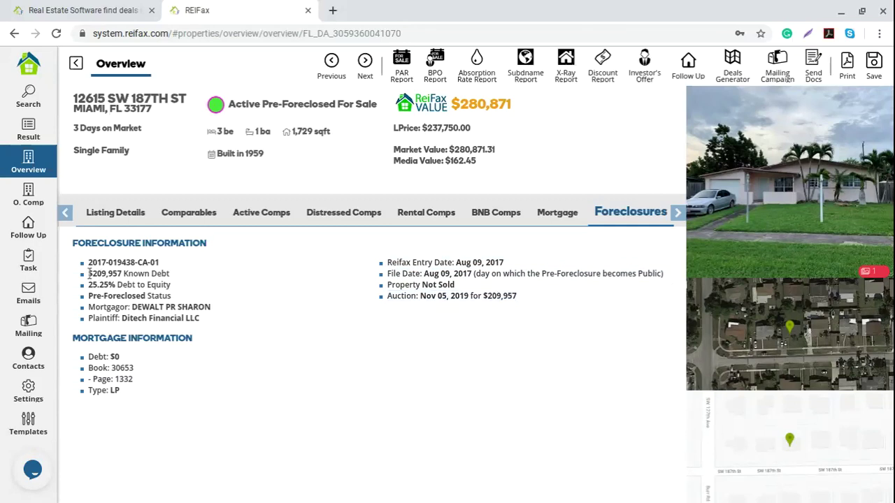
pyautogui.moveTo(88, 274); pyautogui.dragTo(171, 274)
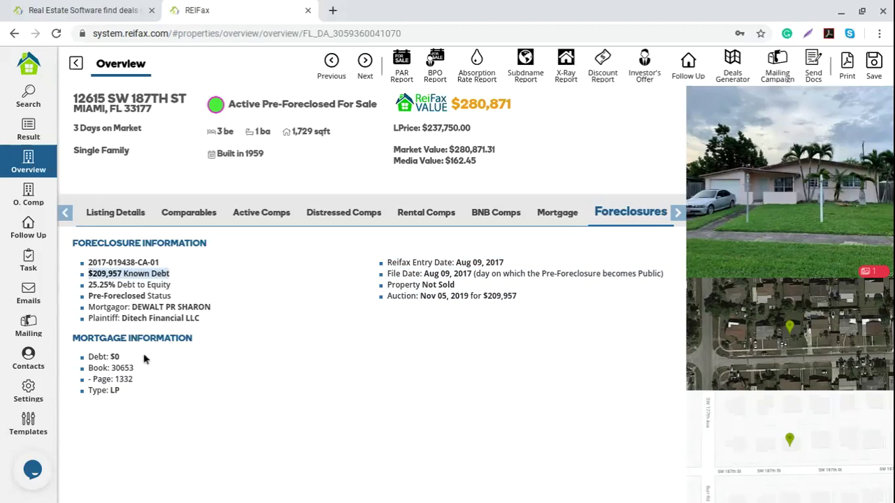
pyautogui.moveTo(88, 356); pyautogui.dragTo(191, 355)
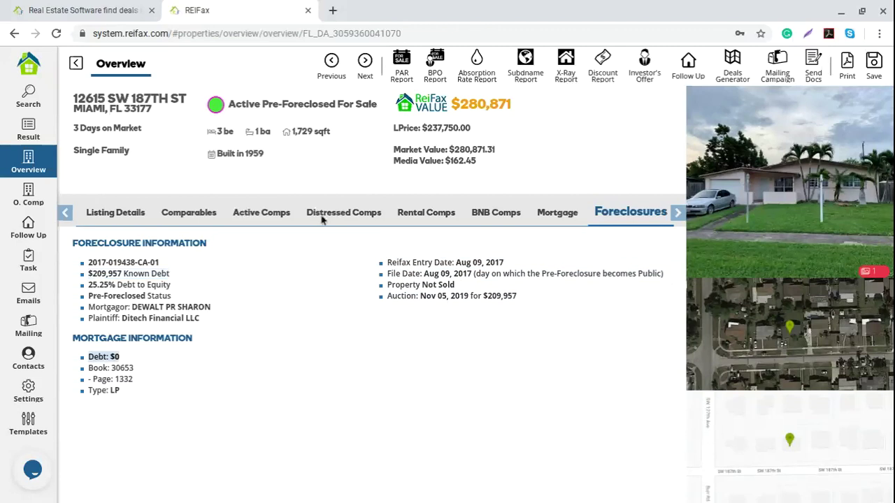
# Check the Probate = Yes parameter in the search criteria and open the property's probate record from its overview
pyautogui.click(677, 212)
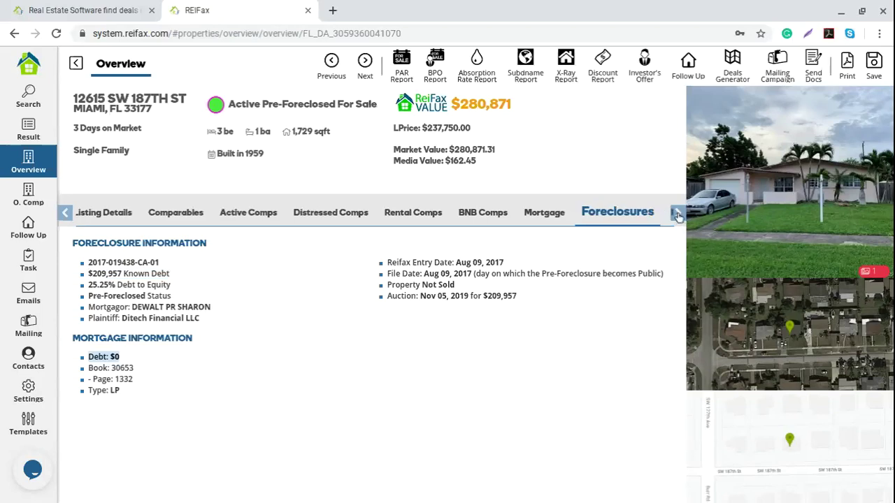
pyautogui.click(28, 98)
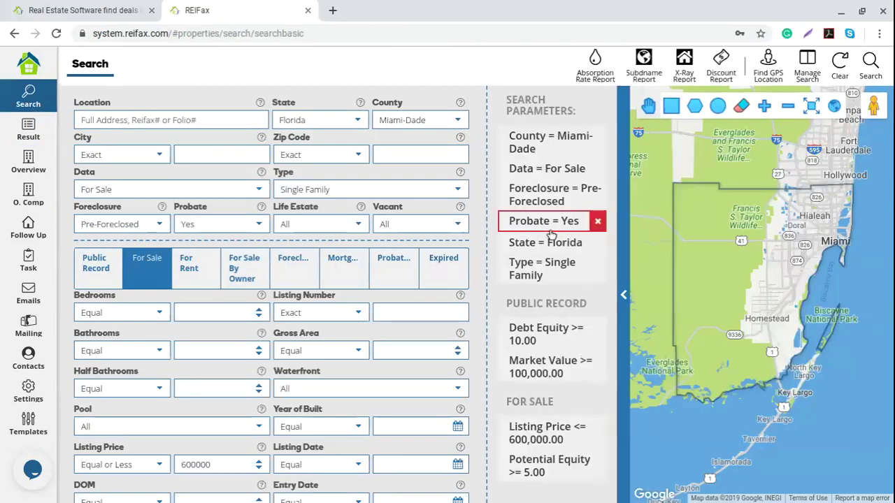
pyautogui.click(28, 164)
pyautogui.click(677, 214)
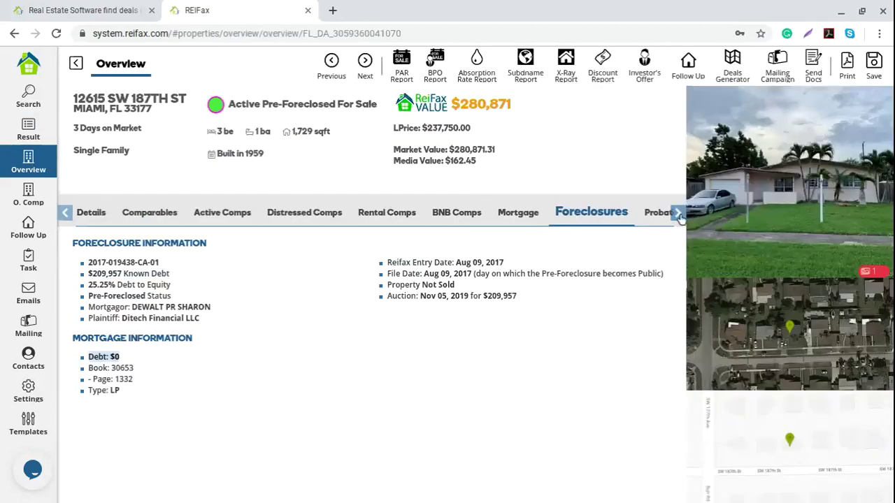
pyautogui.click(644, 219)
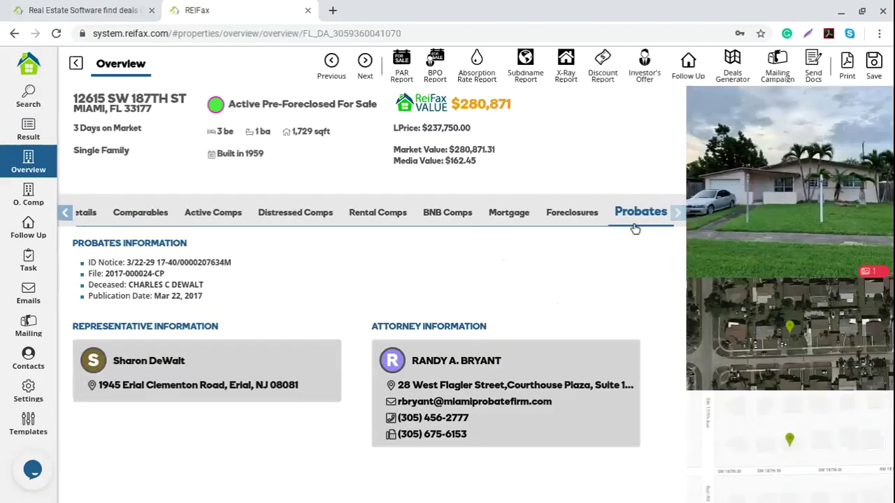
# Highlight the whole probate information block and the deceased person's name in the probate record
pyautogui.moveTo(74, 250); pyautogui.dragTo(220, 301)
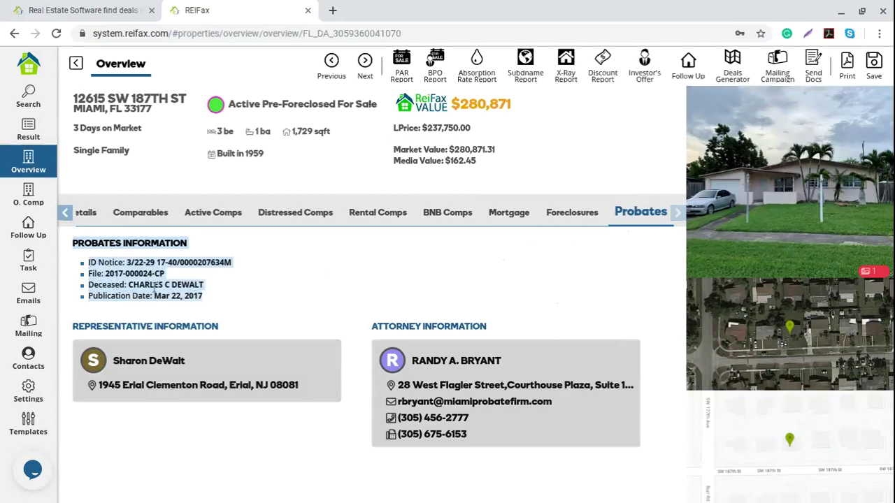
pyautogui.moveTo(128, 285); pyautogui.dragTo(207, 285)
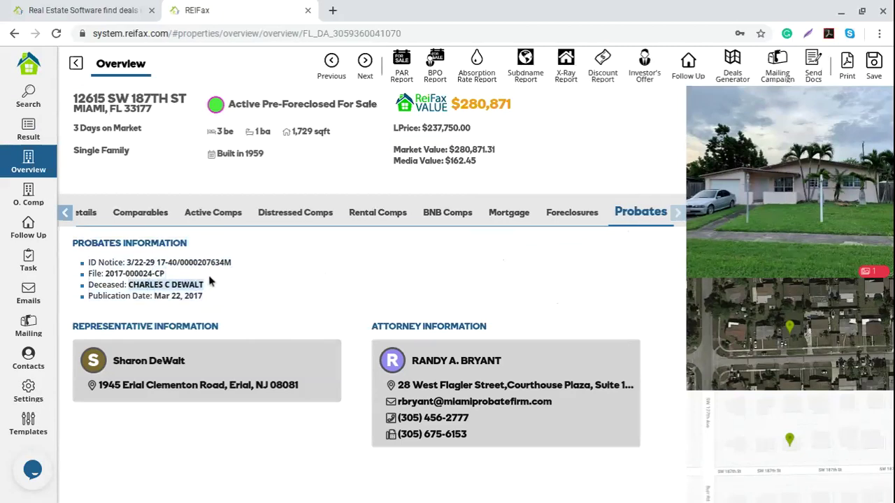
pyautogui.click(65, 213)
pyautogui.click(96, 212)
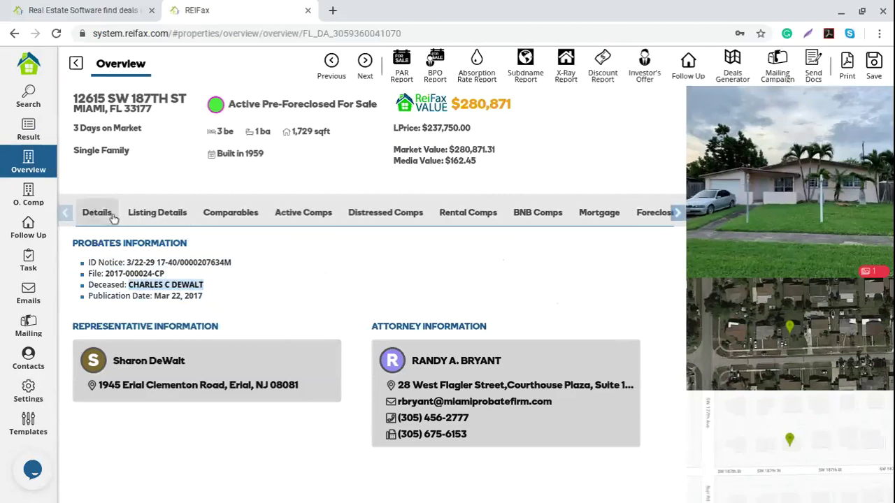
pyautogui.scroll(-2, 210, 395)
pyautogui.click(677, 214)
pyautogui.click(657, 213)
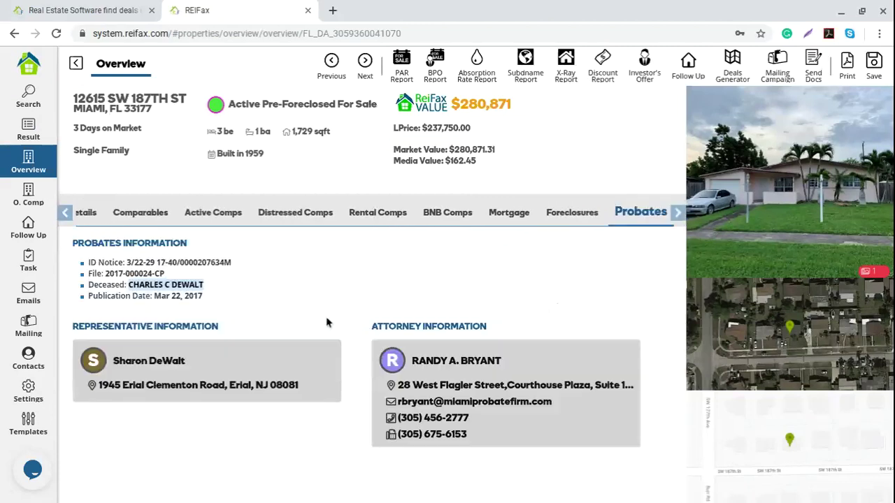
# Highlight the representative information with its contact details, and the attorney information heading in the probate record
pyautogui.moveTo(75, 325); pyautogui.dragTo(276, 399)
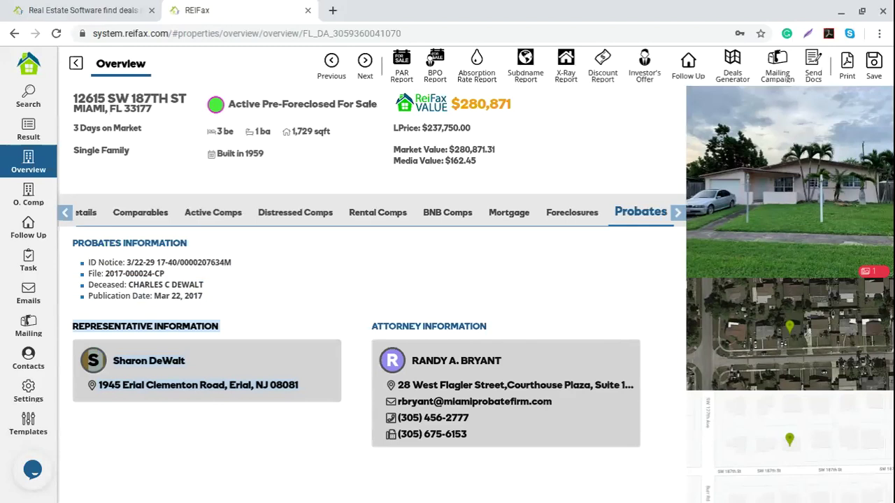
pyautogui.click(217, 364)
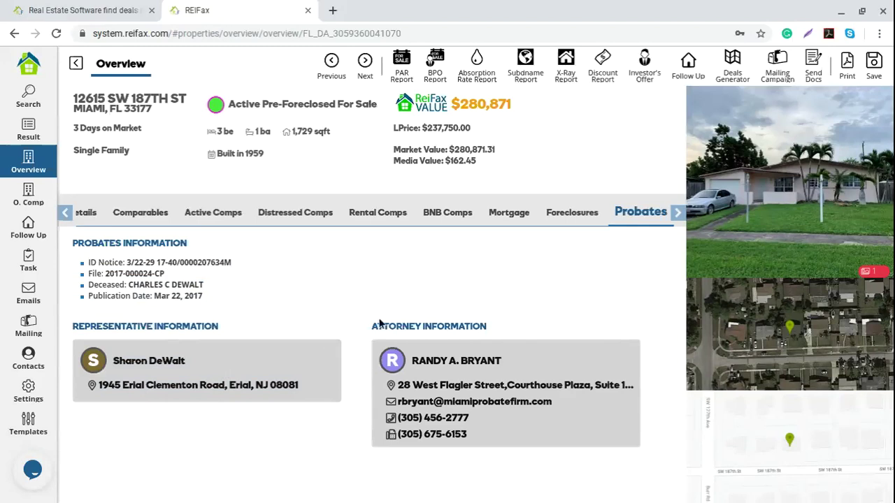
pyautogui.moveTo(378, 326); pyautogui.dragTo(487, 332)
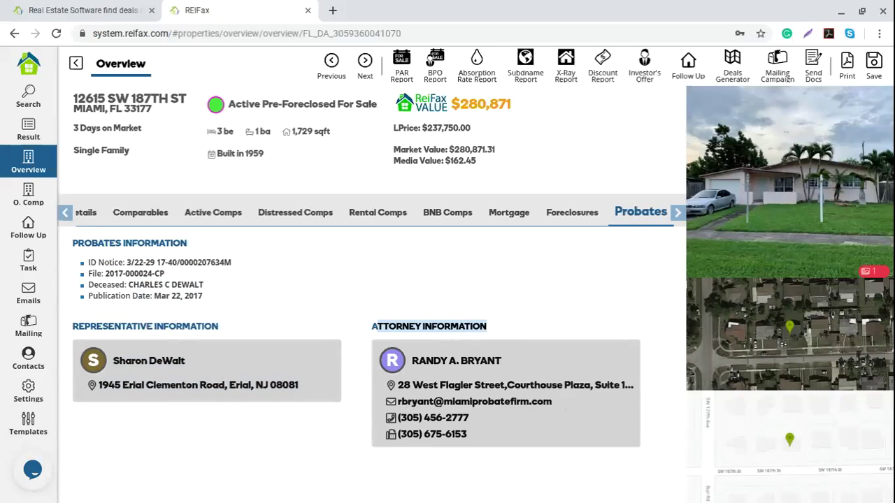
pyautogui.click(175, 281)
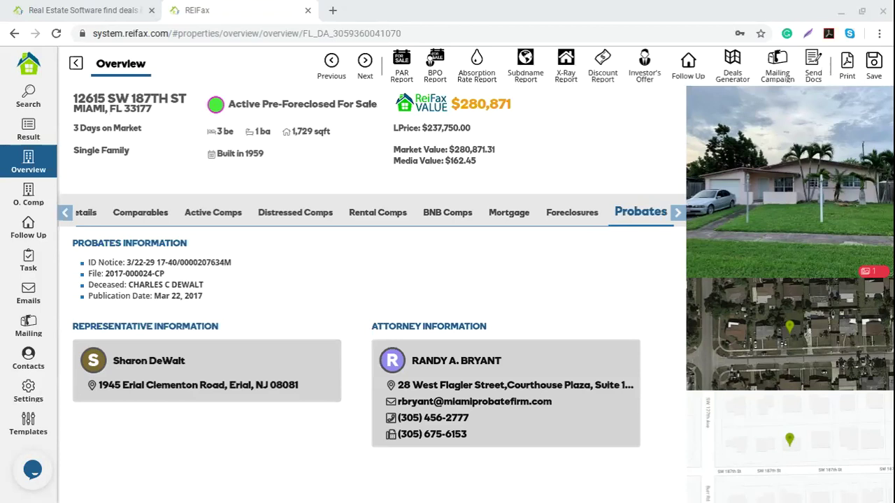
pyautogui.click(253, 276)
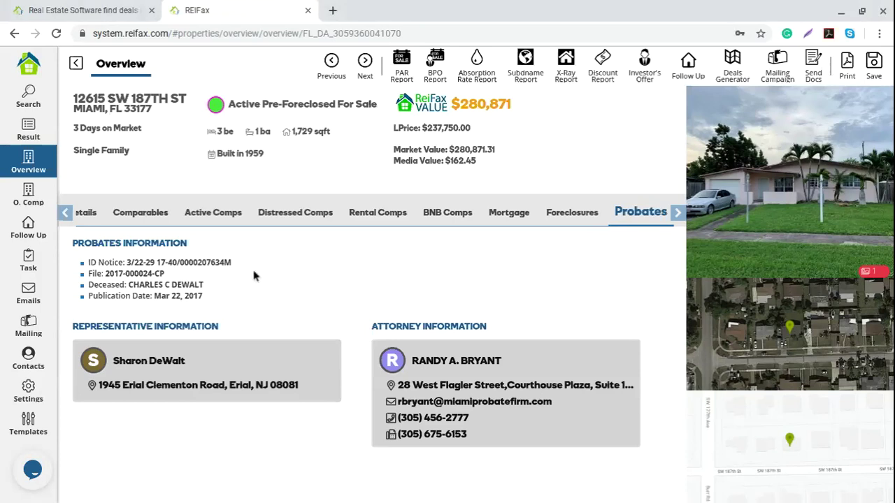
# View the property's BNB comparables and its rental comparables again
pyautogui.click(447, 216)
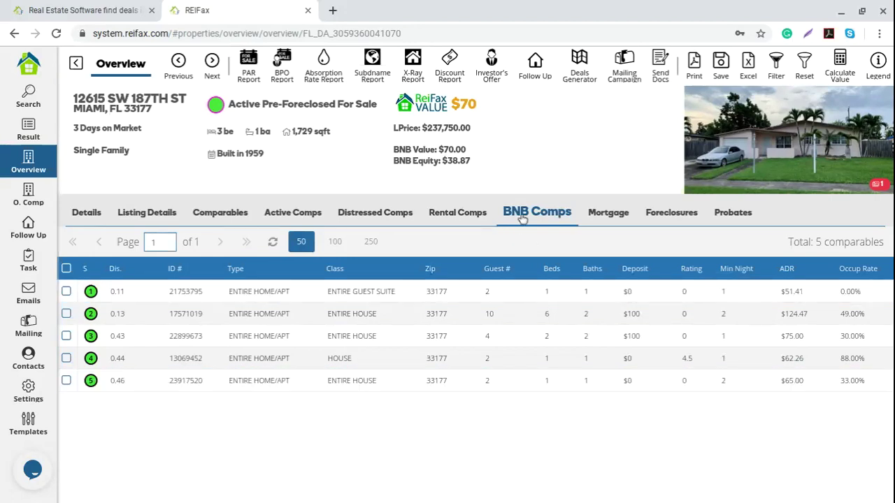
pyautogui.click(456, 219)
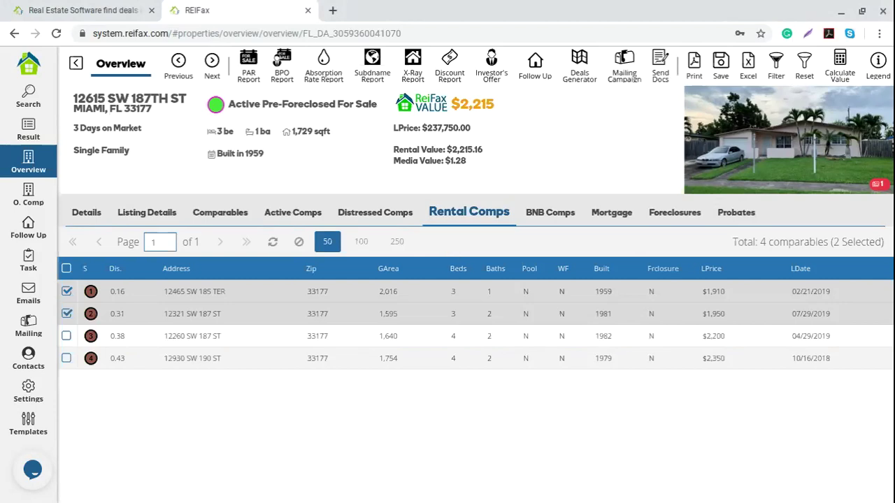
# Look through the Public Record search filters, including tax delinquency and owner fields, and view the list of matching properties
pyautogui.click(28, 98)
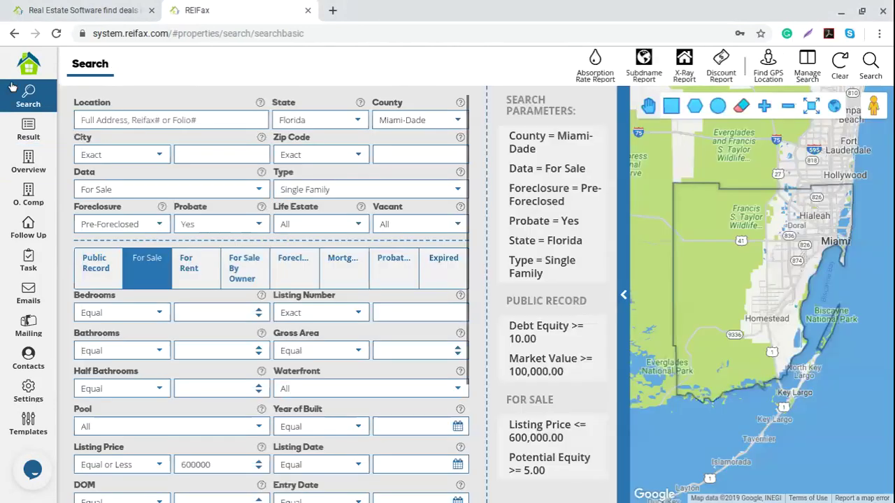
pyautogui.click(96, 263)
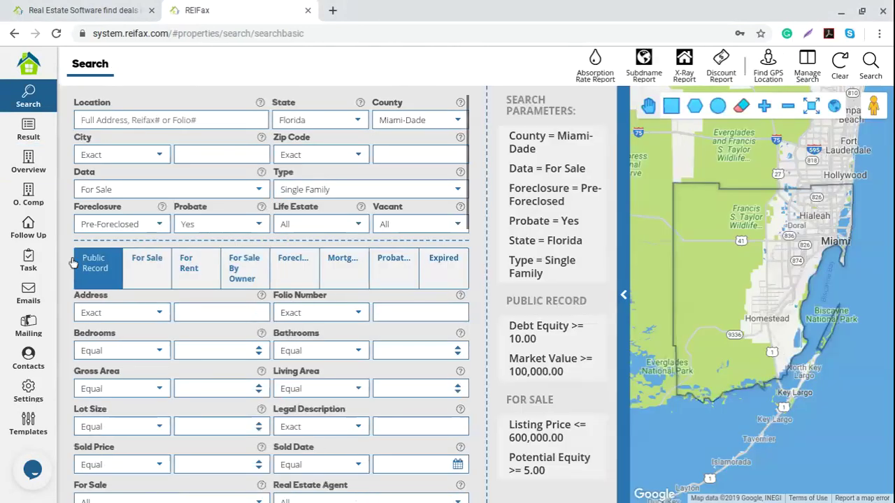
pyautogui.scroll(-3, 135, 345)
pyautogui.scroll(-2, 135, 345)
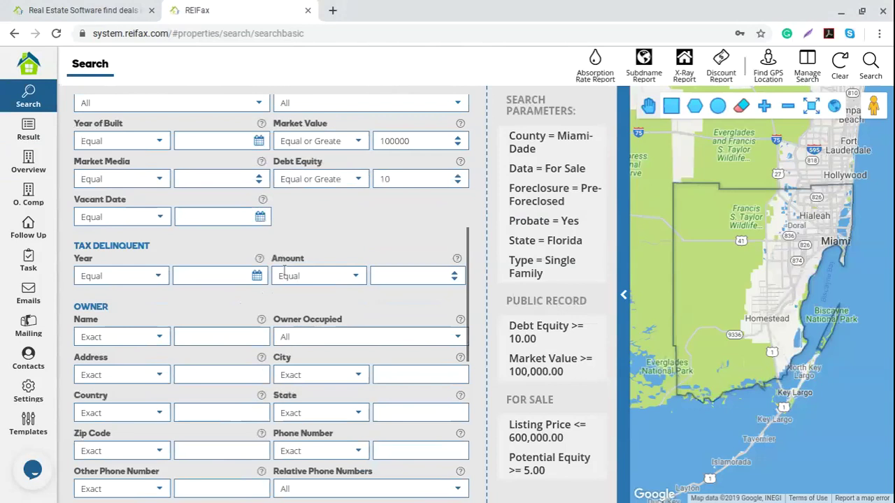
pyautogui.click(35, 135)
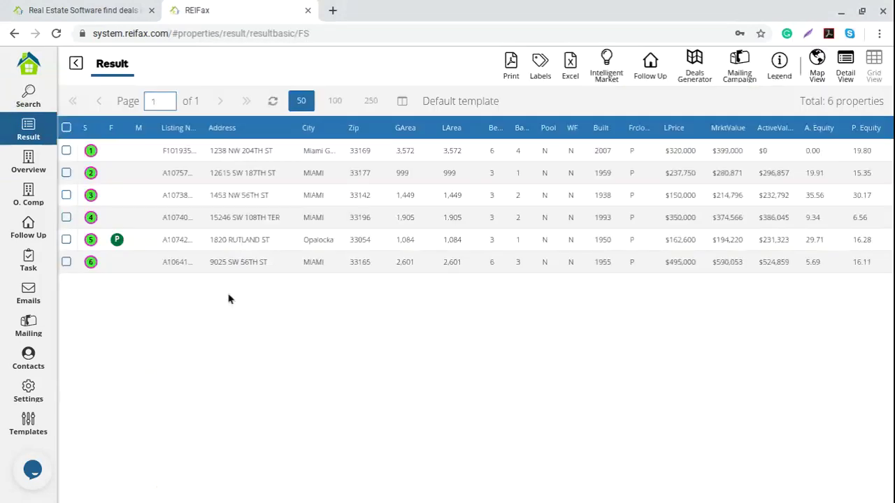
# Generate a Property Analysis Report for the subject property with every section included except the Xray Report
pyautogui.click(32, 162)
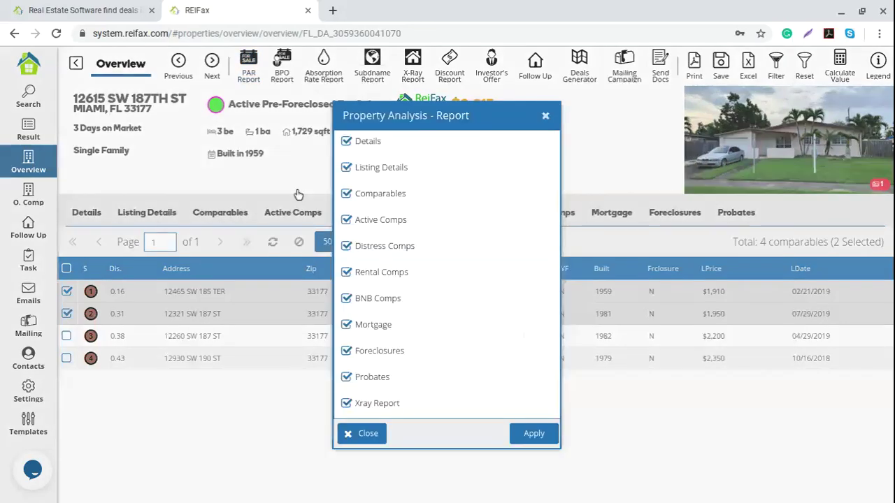
pyautogui.click(349, 404)
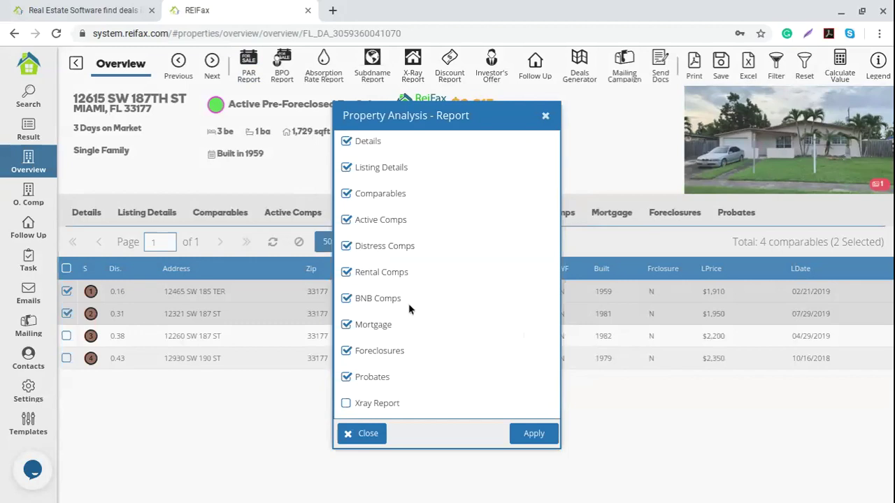
pyautogui.click(532, 435)
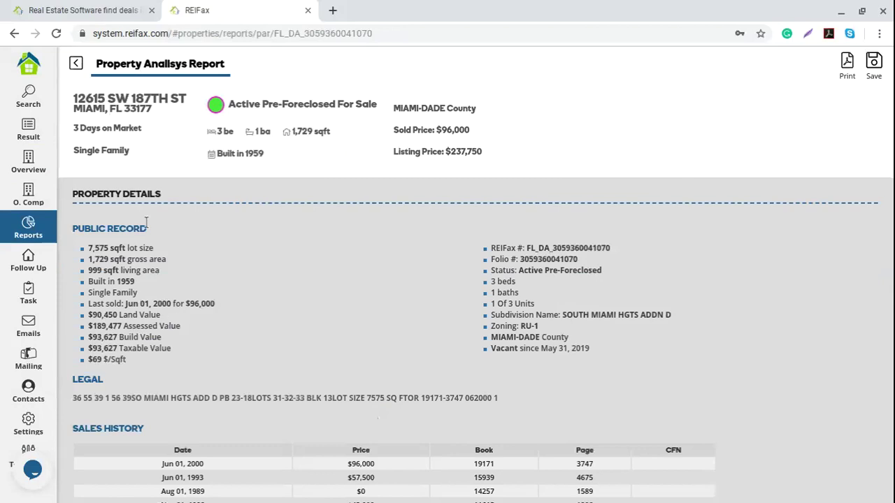
# Examine the report's legal description, sales history, owner information, listing details, remarks and agent information
pyautogui.scroll(-10, 175, 263)
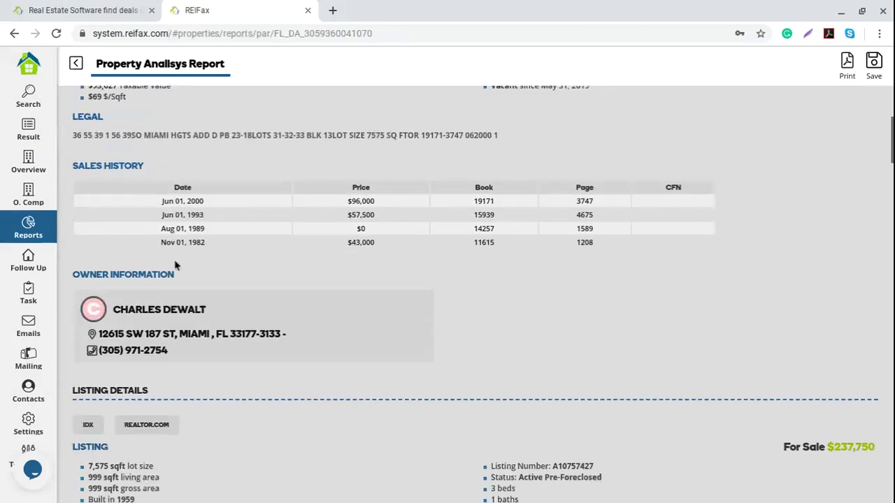
pyautogui.scroll(4, 176, 264)
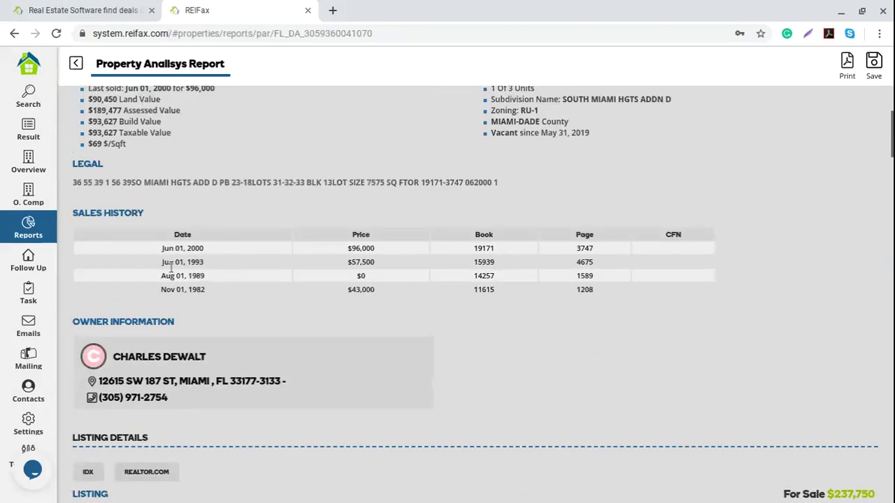
pyautogui.scroll(-2, 175, 269)
pyautogui.scroll(-1, 175, 269)
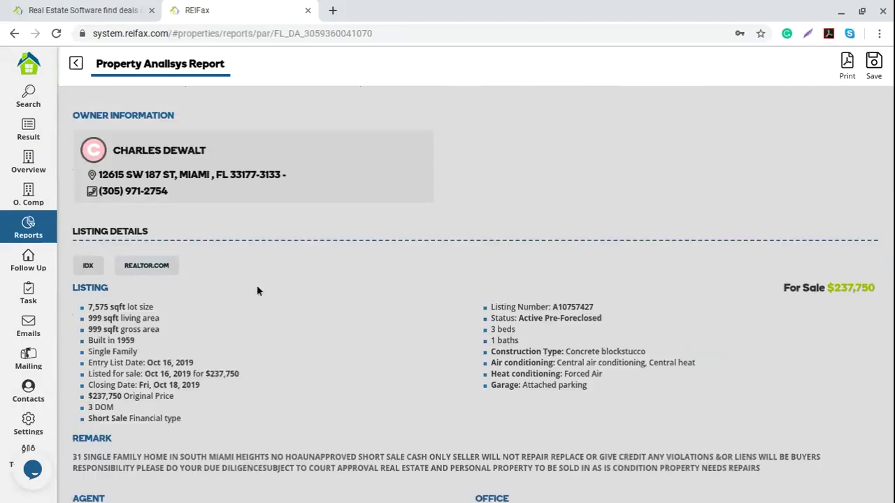
pyautogui.scroll(-2, 256, 292)
pyautogui.scroll(-1, 256, 291)
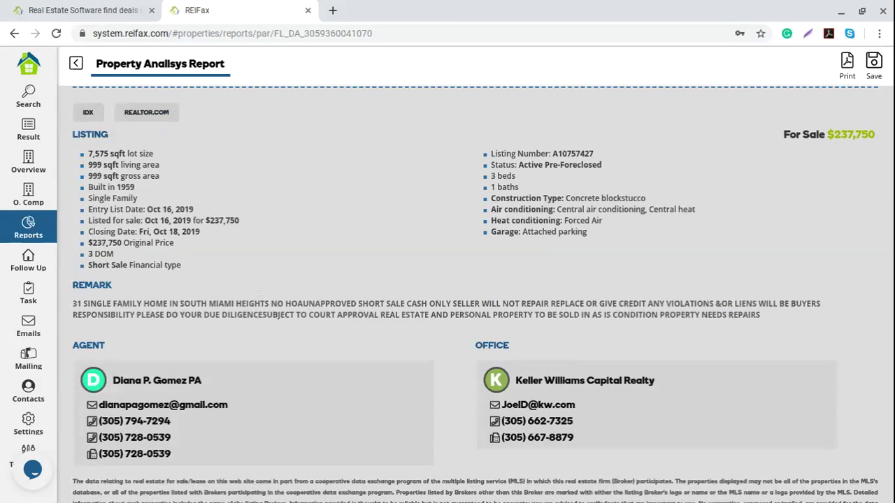
pyautogui.scroll(2, 260, 293)
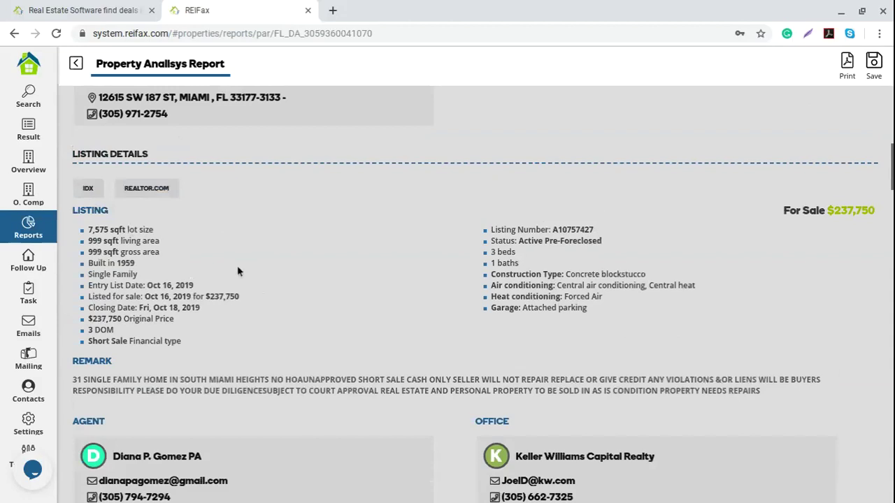
pyautogui.scroll(-1, 238, 271)
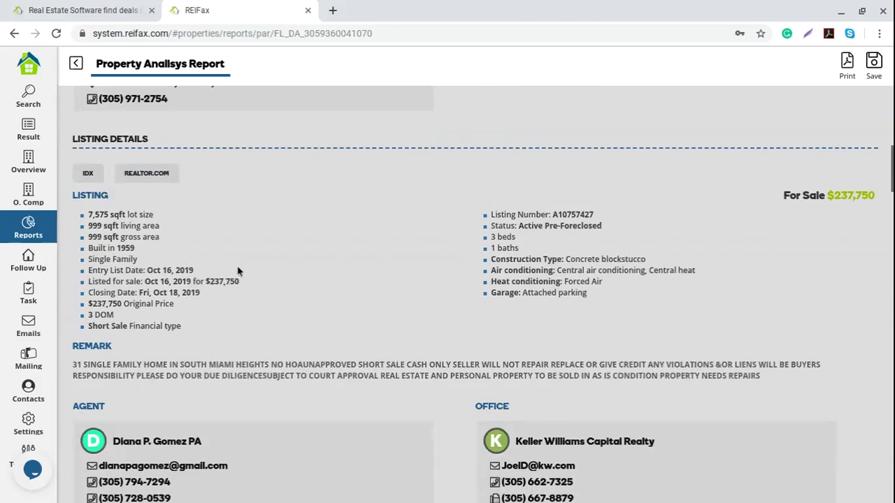
pyautogui.scroll(-2, 238, 271)
# Examine the report's sale, active, distressed, rental and BNB comparables and its mortgage, foreclosure and probate sections
pyautogui.scroll(-2, 236, 271)
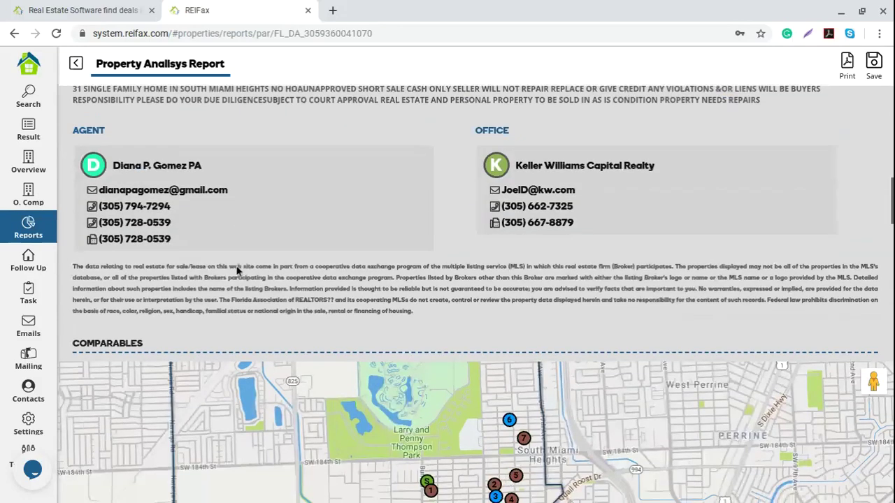
pyautogui.scroll(-2, 236, 271)
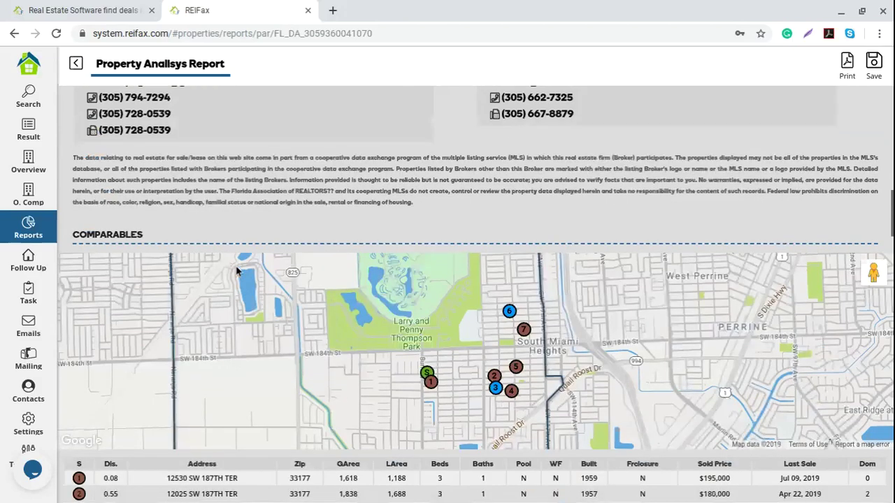
pyautogui.scroll(-7, 236, 271)
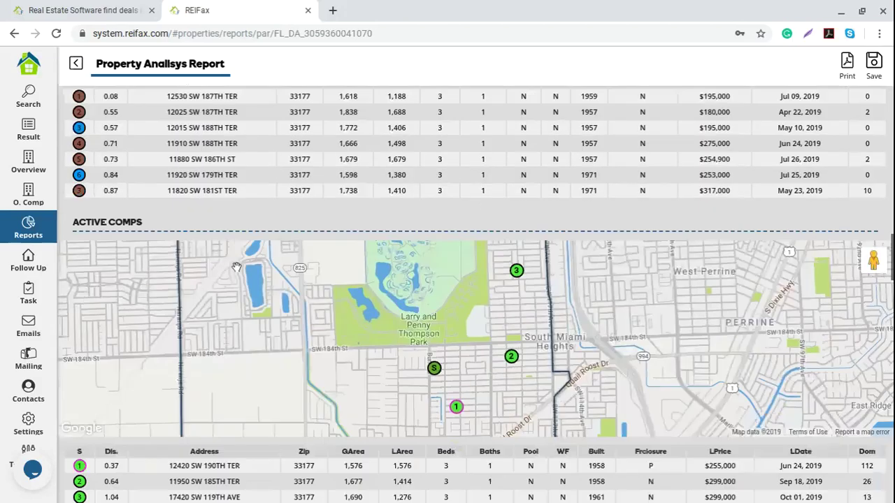
pyautogui.scroll(-5, 236, 267)
pyautogui.scroll(-7, 237, 267)
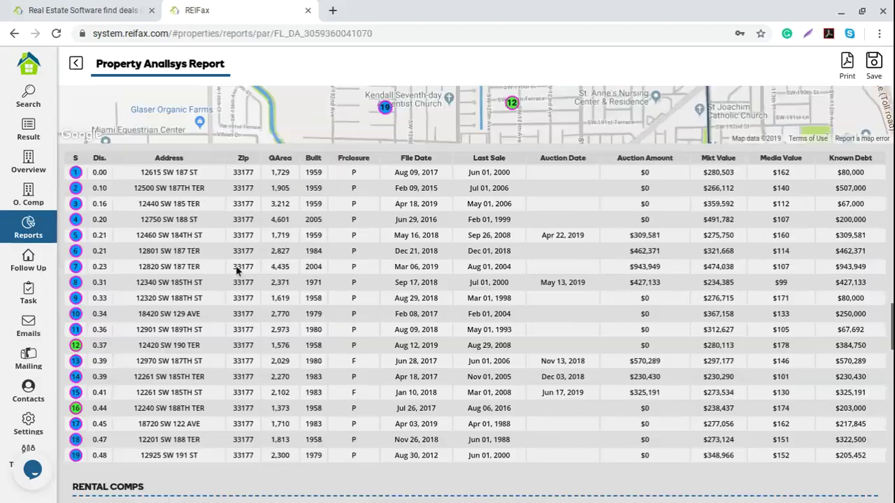
pyautogui.scroll(-7, 236, 272)
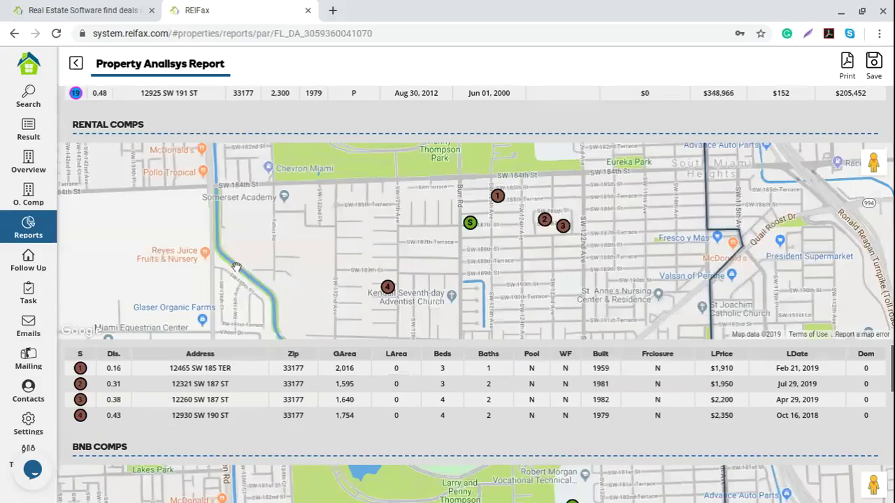
pyautogui.scroll(-18, 237, 269)
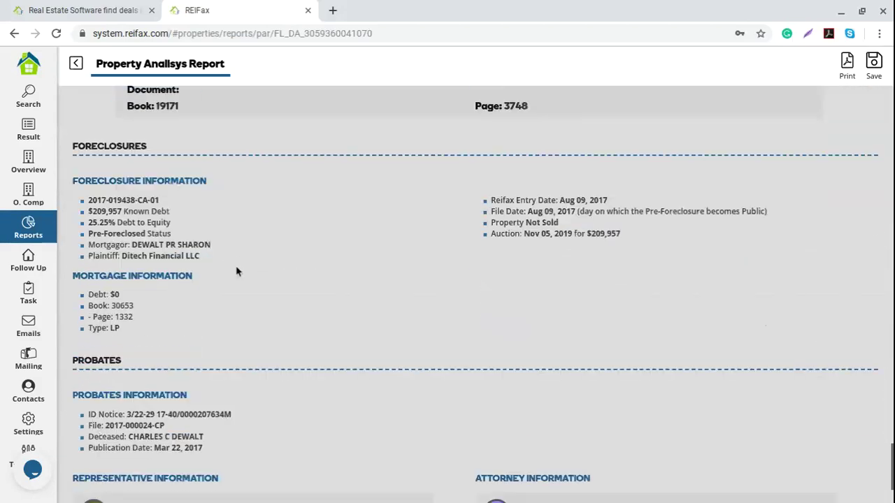
pyautogui.scroll(-2, 237, 271)
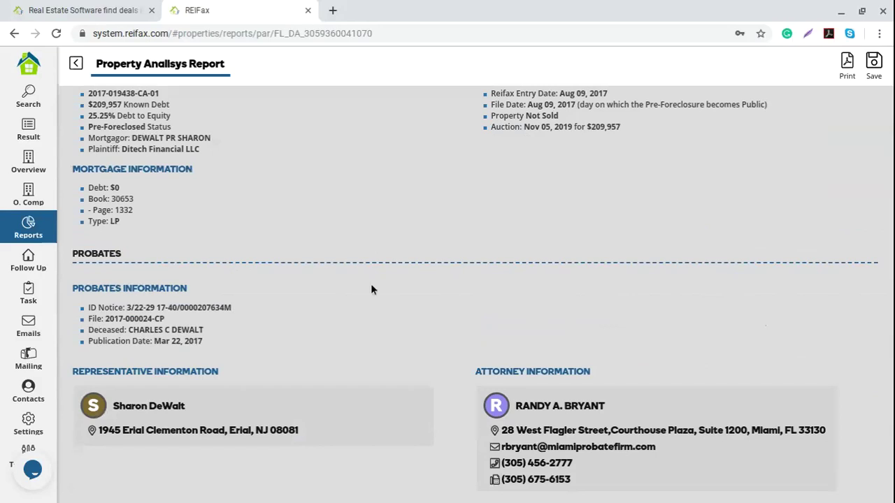
pyautogui.scroll(7, 370, 290)
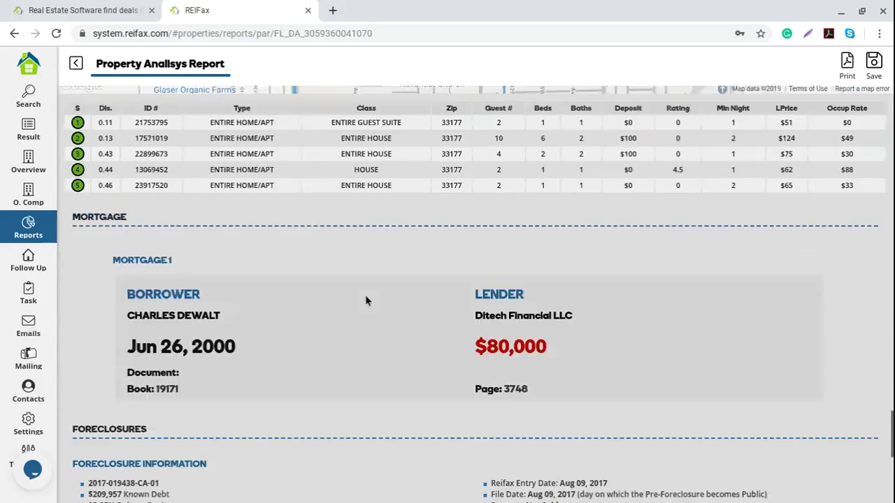
pyautogui.scroll(15, 364, 300)
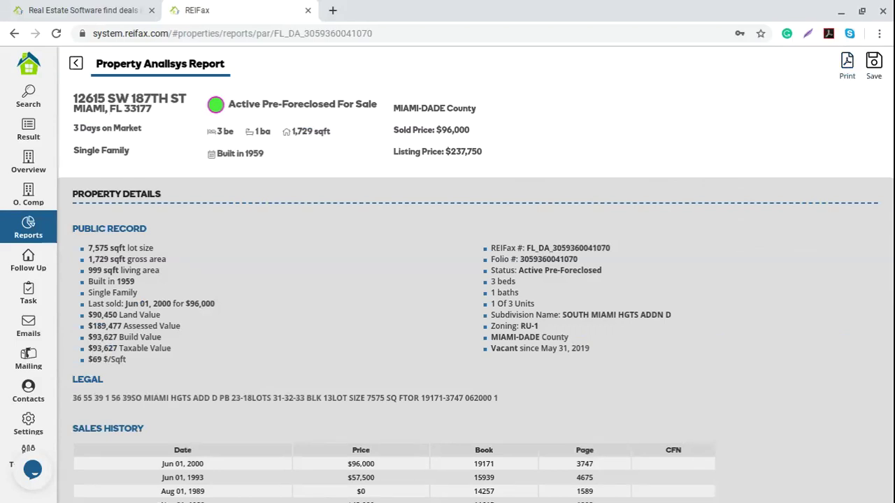
# Save the Property Analysis Report under the file name webinar
pyautogui.click(875, 65)
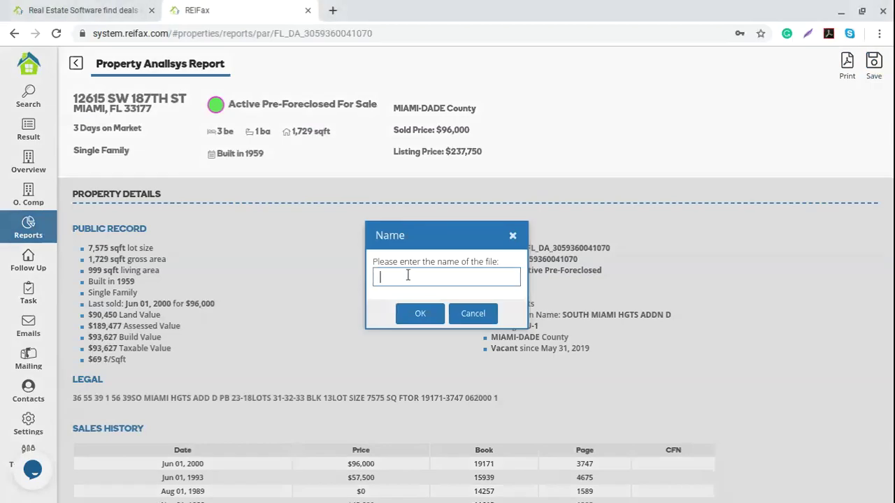
pyautogui.write('webinar')
pyautogui.click(420, 316)
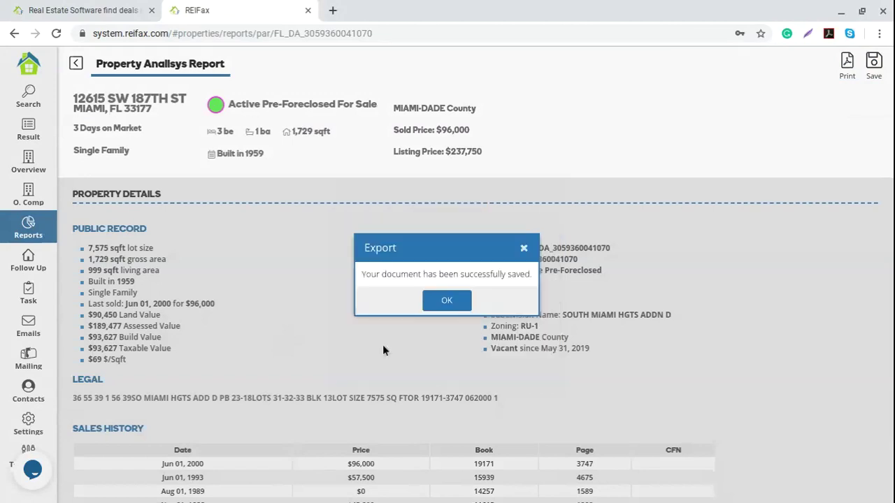
pyautogui.click(417, 303)
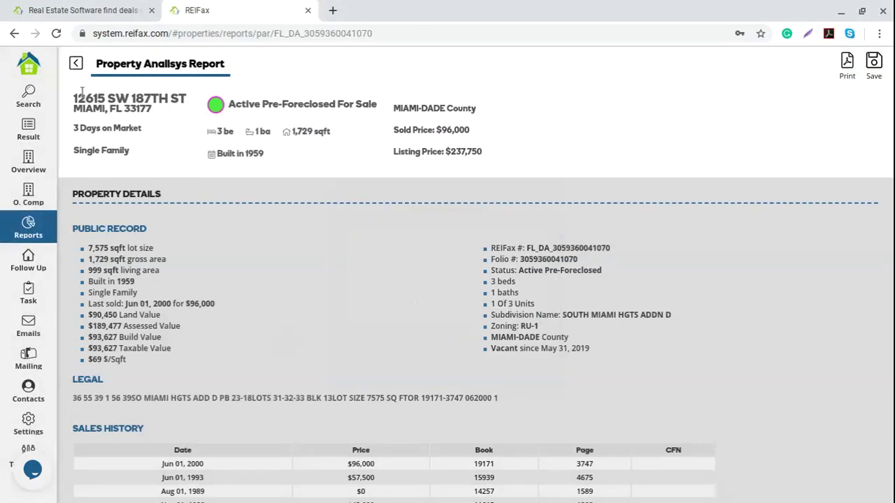
# Open the saved webinar report from the list of saved documents
pyautogui.click(29, 67)
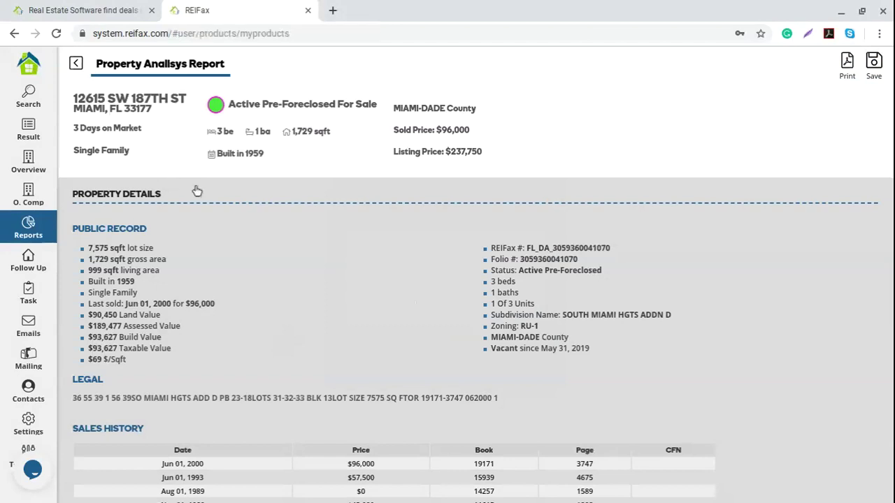
pyautogui.click(168, 350)
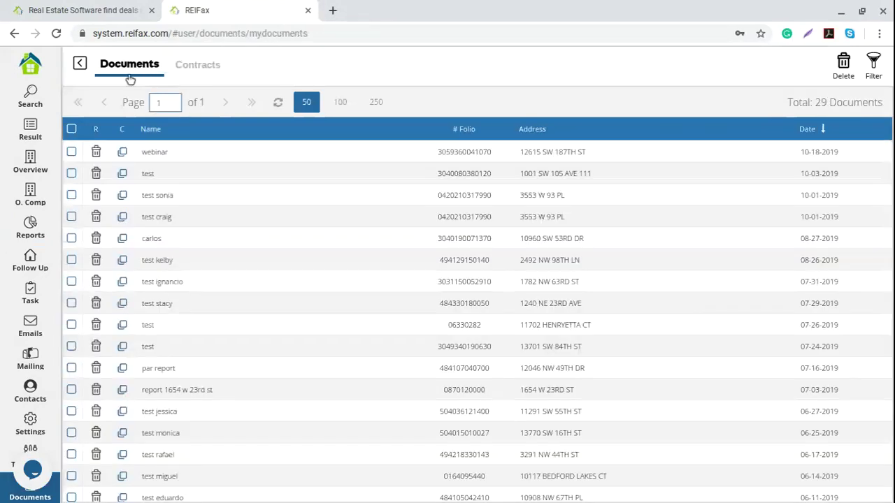
pyautogui.click(158, 151)
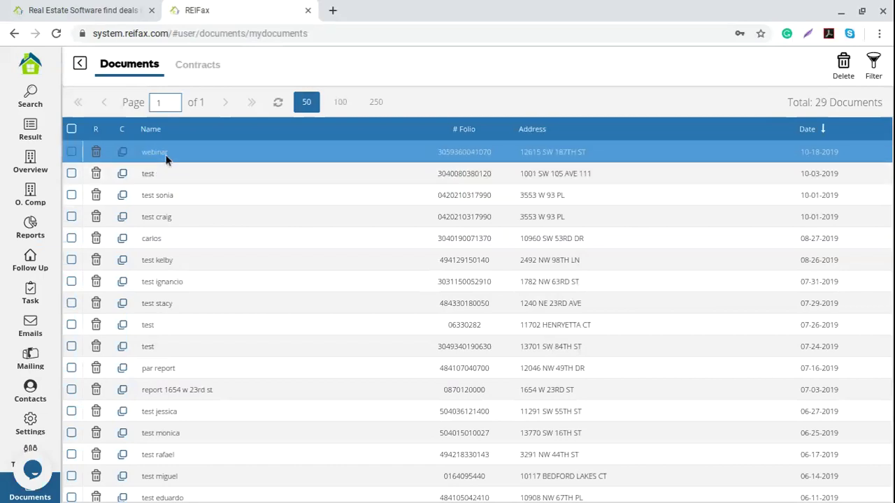
pyautogui.click(215, 154)
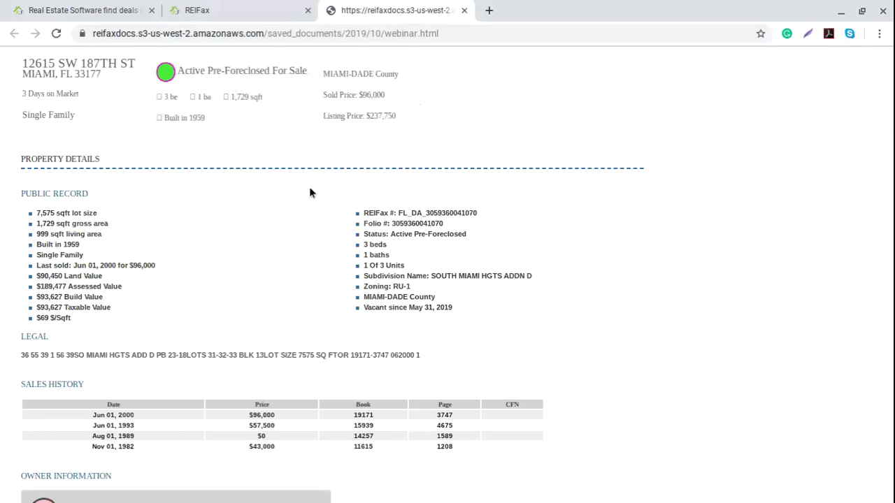
# Look through the saved webinar report's details and comparables, and locate its URL and the document list's Copy Url option
pyautogui.scroll(-3, 310, 193)
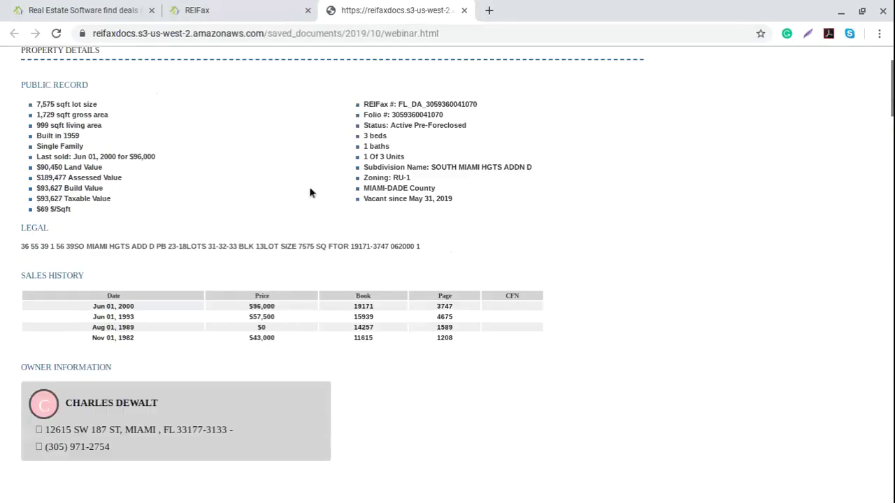
pyautogui.scroll(-4, 310, 193)
pyautogui.scroll(-3, 310, 192)
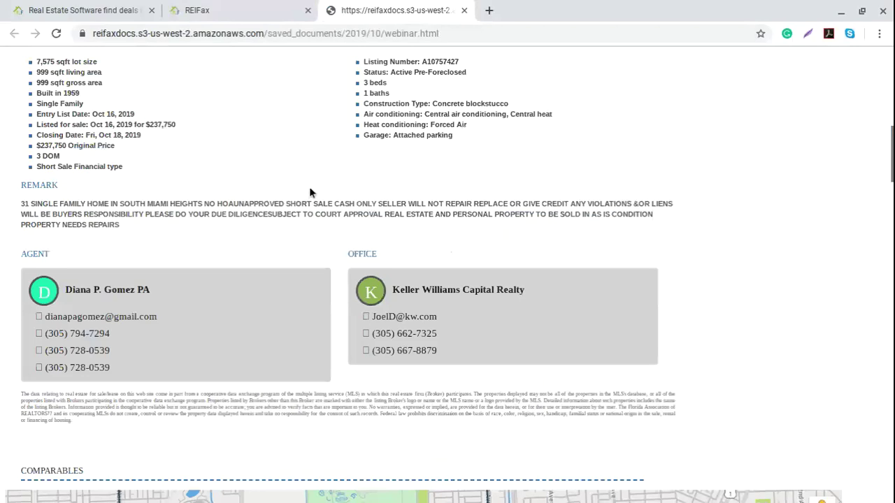
pyautogui.hotkey('ctrl', 'shift', 'Tab')
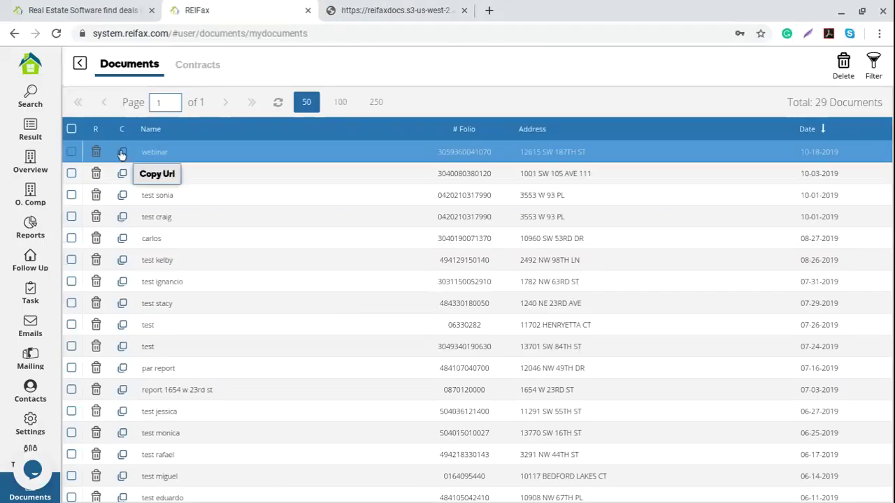
pyautogui.click(363, 12)
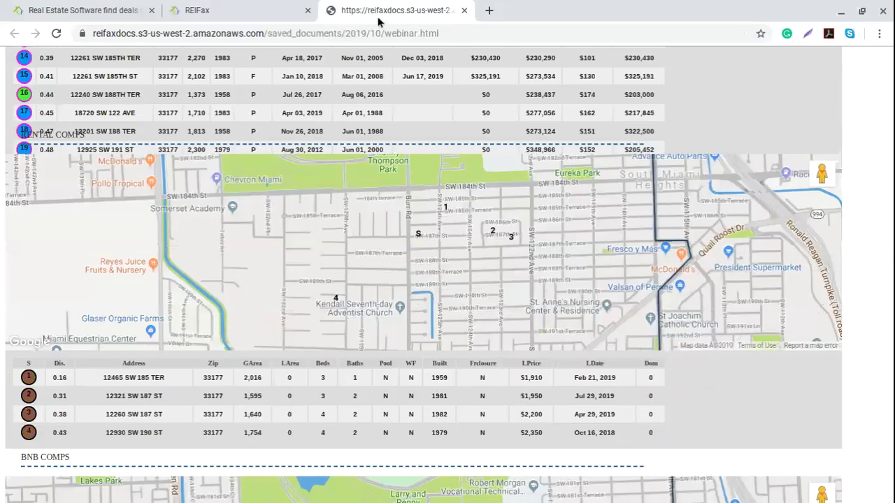
pyautogui.click(381, 33)
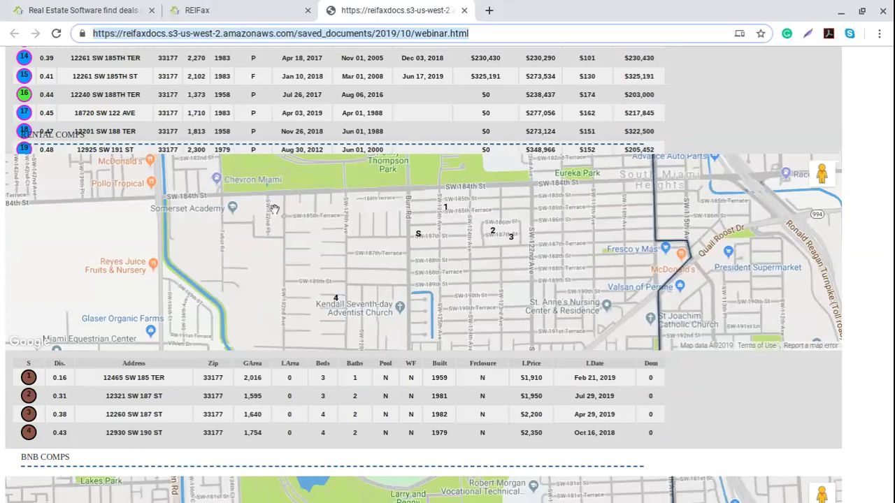
pyautogui.scroll(-1, 274, 209)
pyautogui.scroll(5, 272, 209)
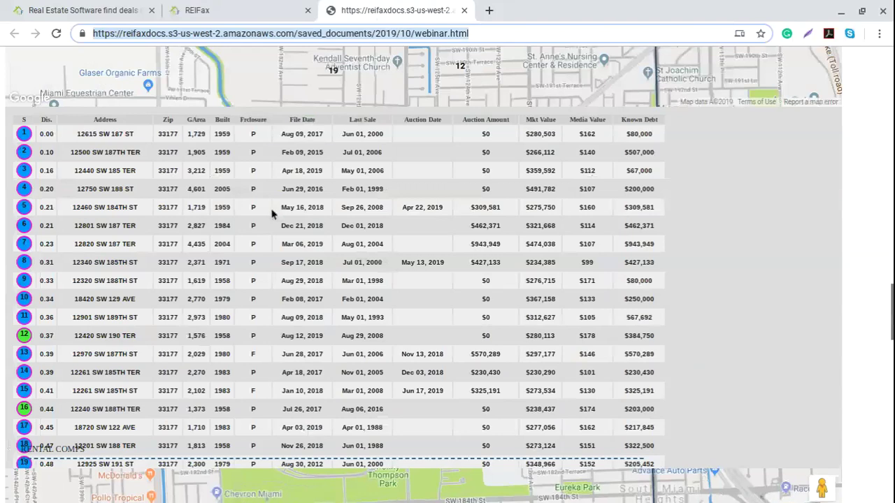
pyautogui.scroll(-6, 272, 214)
# Start sending documents for the subject property in REIFax and choose the MP HOMEOWNER DREIA 2019.6 contract
pyautogui.click(197, 10)
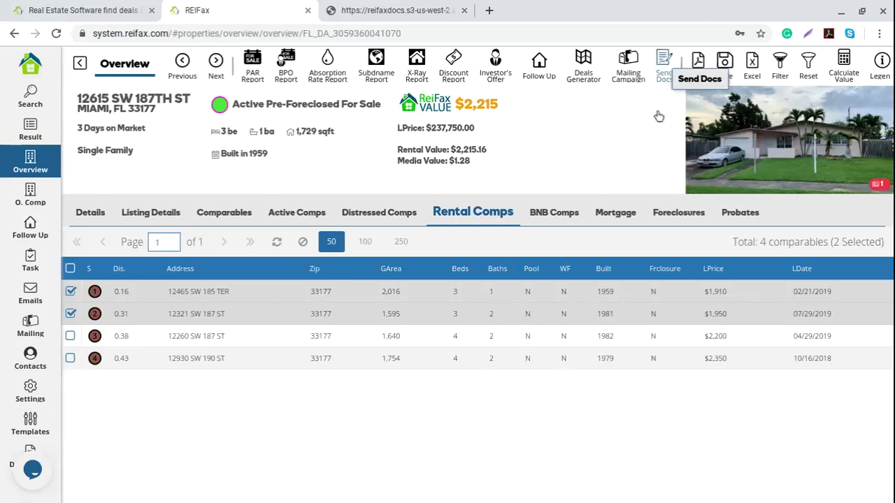
pyautogui.click(646, 143)
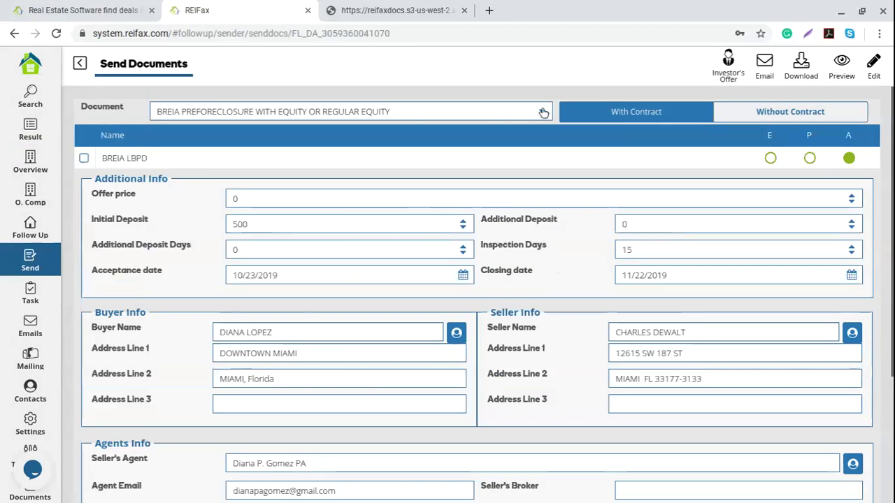
pyautogui.click(543, 114)
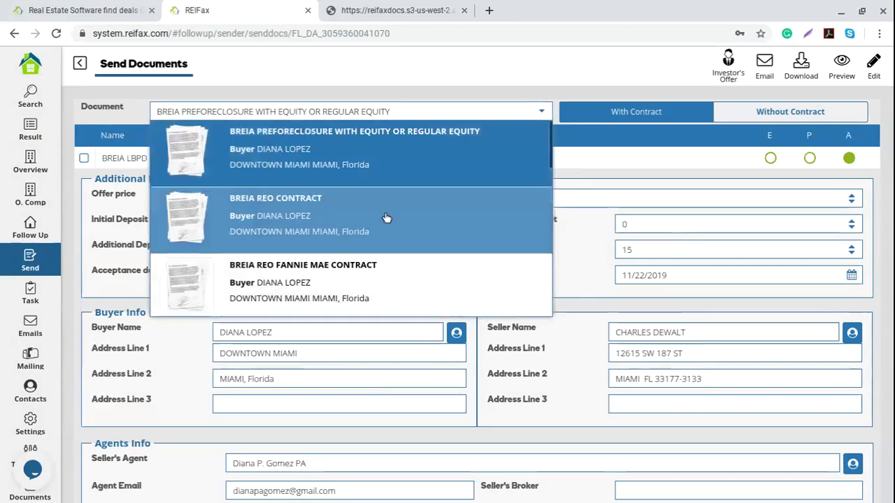
pyautogui.scroll(-1, 386, 219)
pyautogui.scroll(-5, 386, 218)
pyautogui.scroll(1, 353, 217)
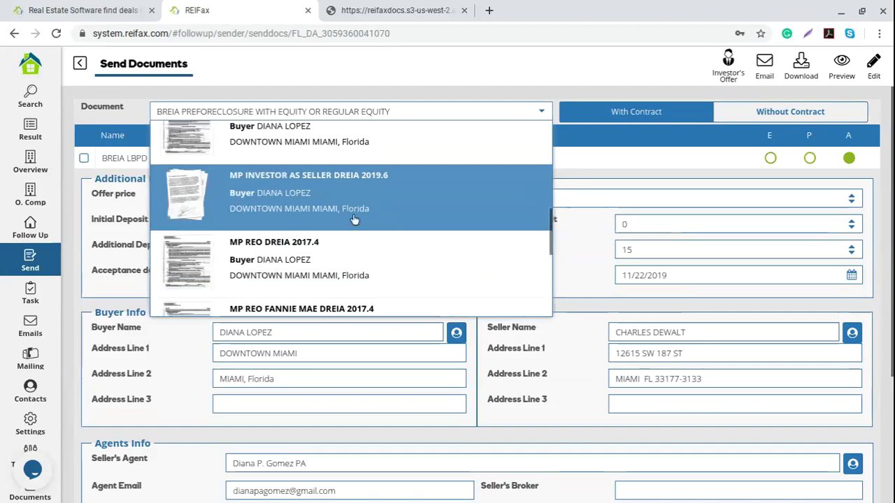
pyautogui.scroll(1, 278, 221)
pyautogui.click(386, 200)
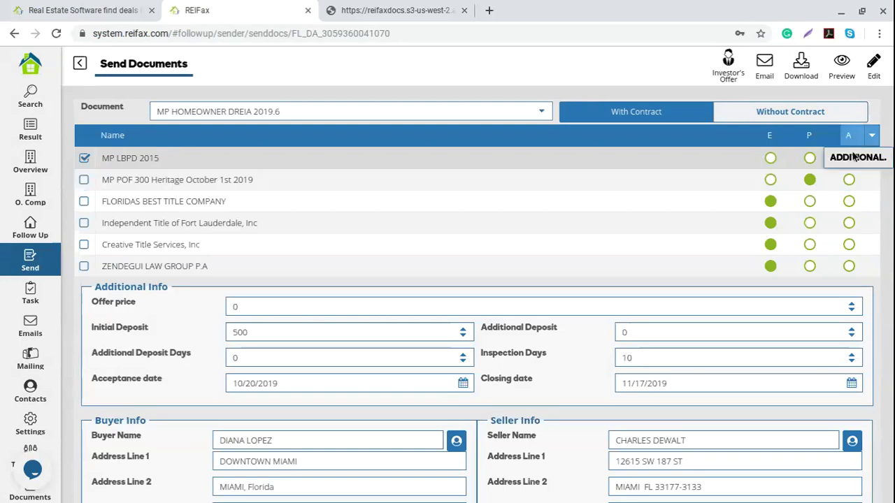
# Include the MP POF 300 Heritage October 1st 2019 and FLORIDAS BEST TITLE COMPANY documents with the contract
pyautogui.click(124, 181)
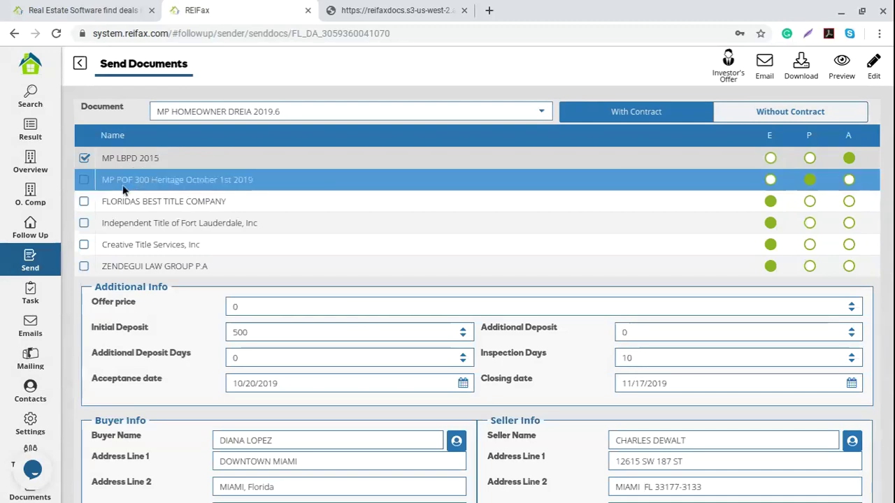
pyautogui.click(84, 180)
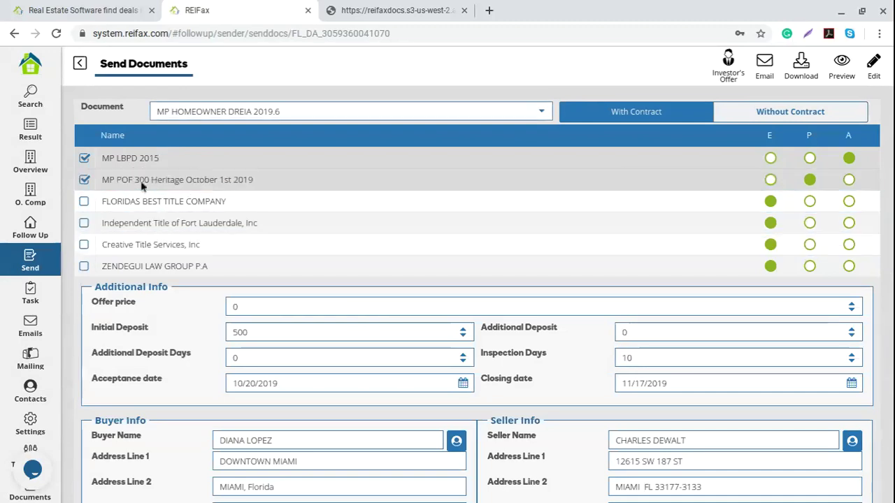
pyautogui.click(84, 202)
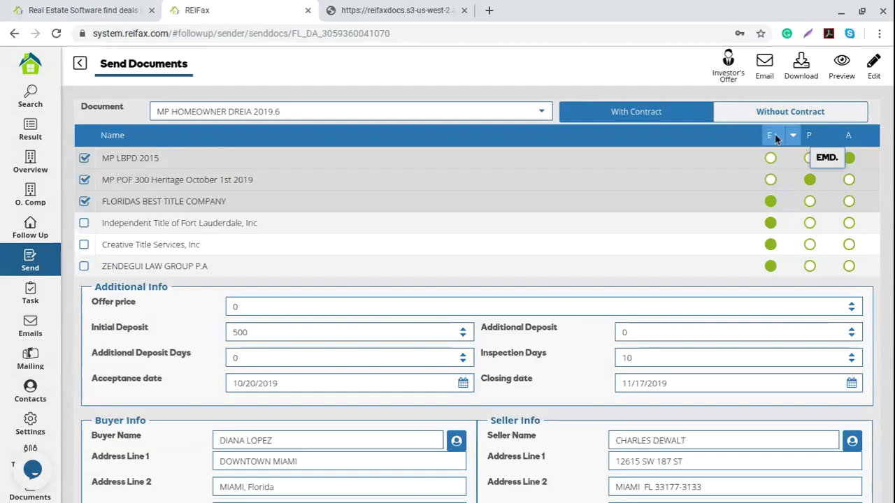
# Set the contract's offer price to 115000 in its additional information
pyautogui.scroll(-2, 84, 227)
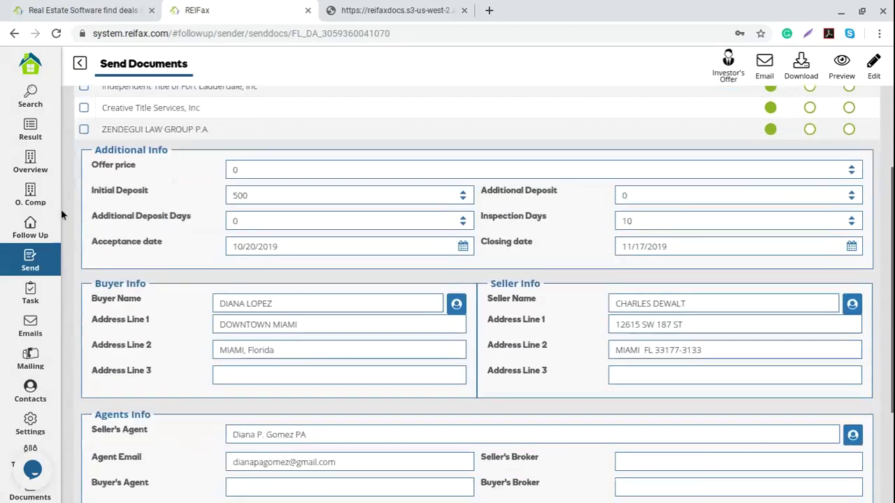
pyautogui.scroll(-1, 192, 148)
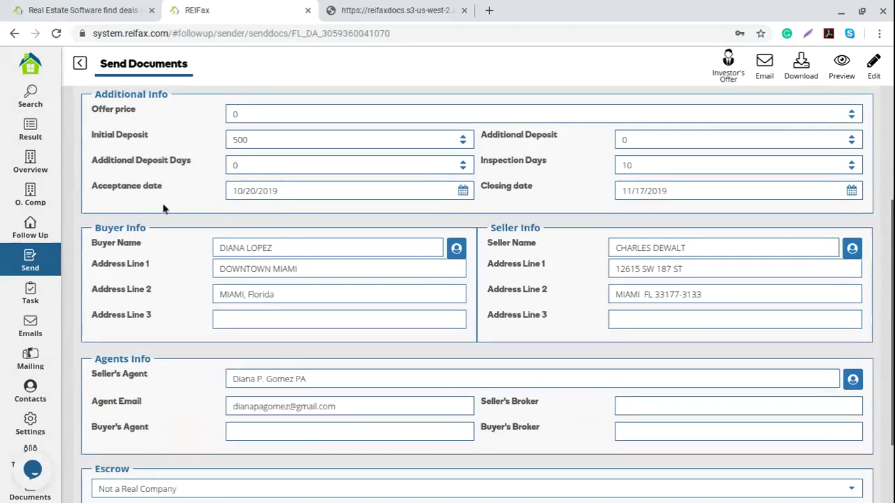
pyautogui.scroll(1, 164, 207)
pyautogui.click(255, 170)
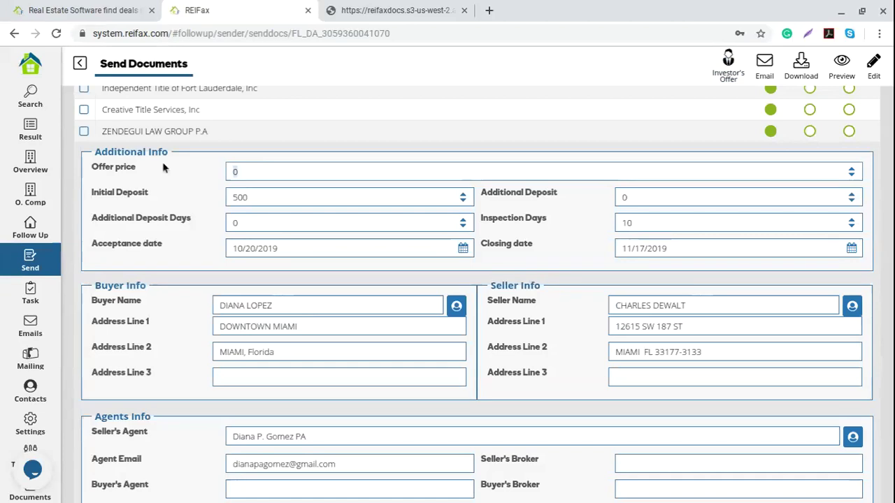
pyautogui.write('3')
pyautogui.press('BackSpace')
pyautogui.write('11')
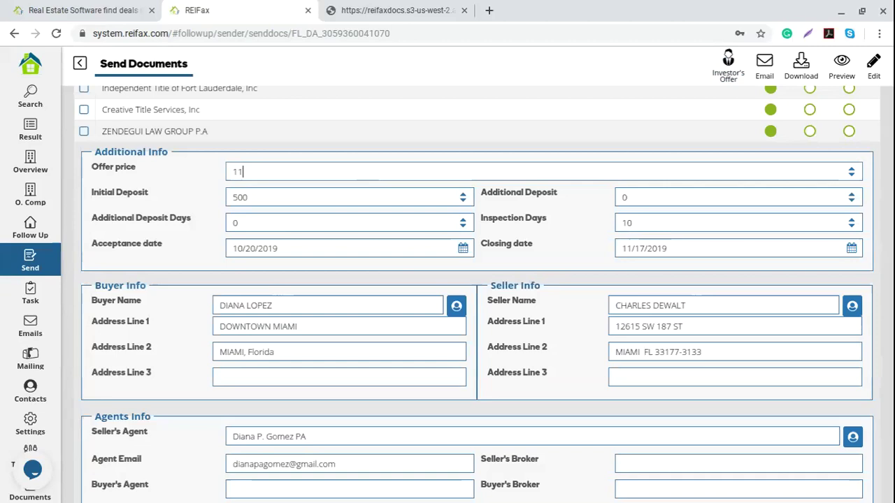
pyautogui.write('5000')
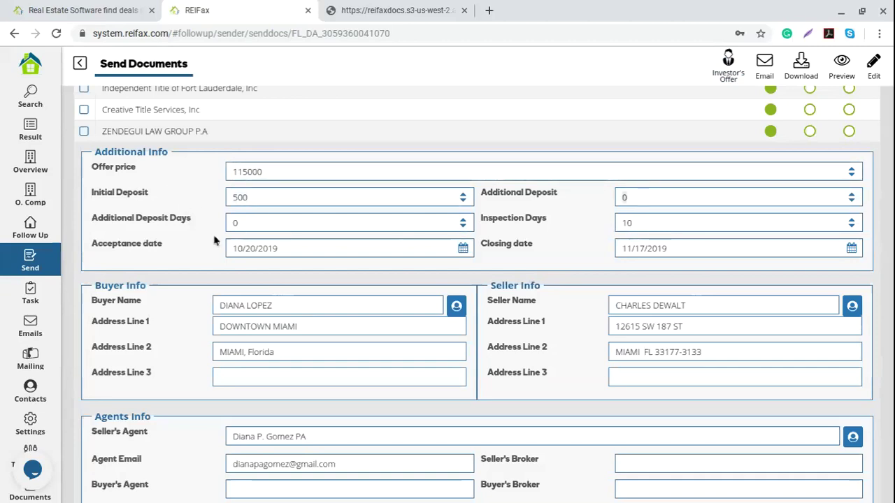
# Check the contract's additional deposit days and inspection days, and the seller's agent name and email
pyautogui.click(256, 224)
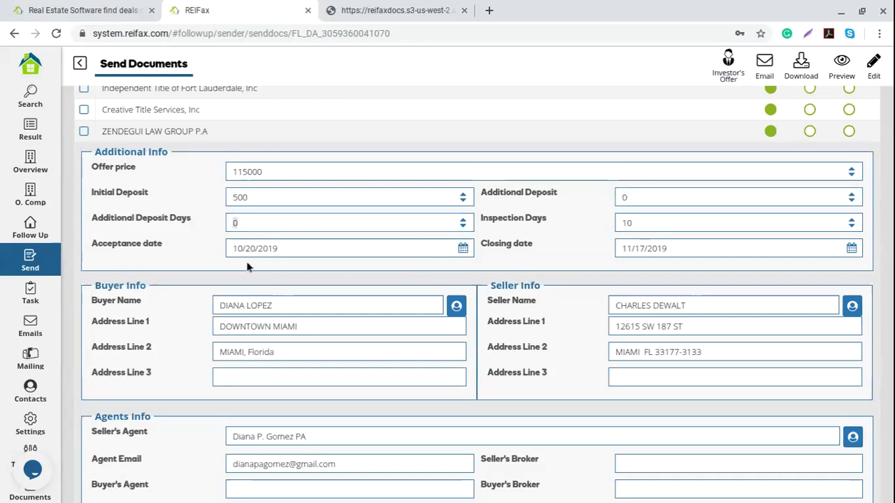
pyautogui.click(632, 218)
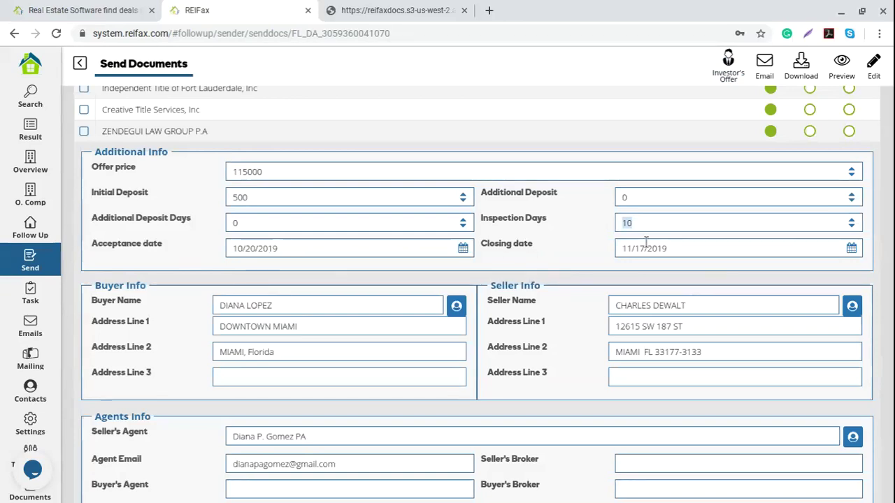
pyautogui.scroll(-2, 380, 287)
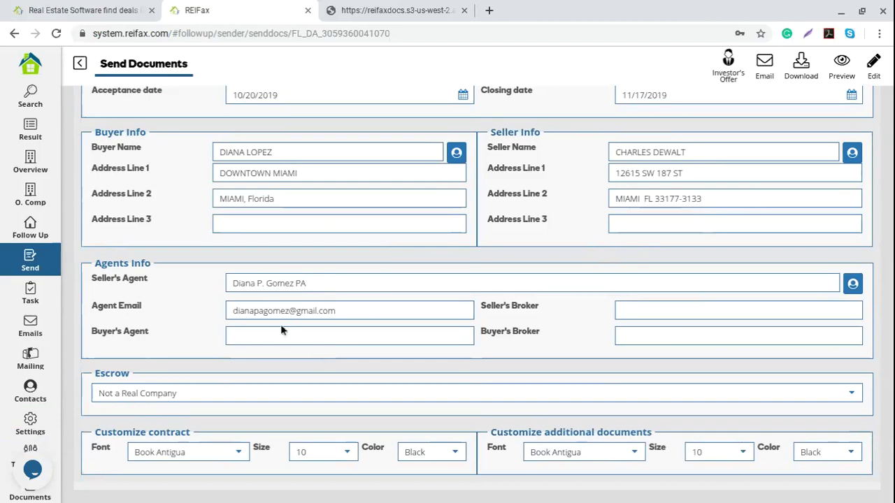
pyautogui.click(313, 286)
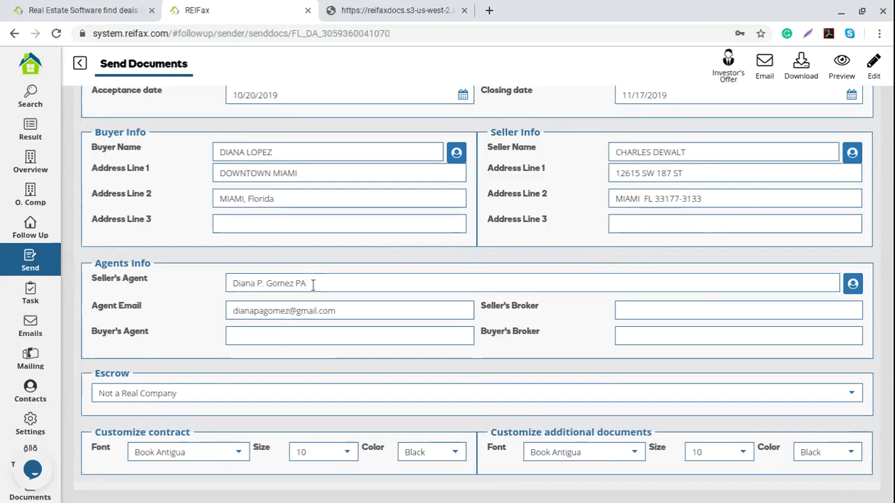
pyautogui.tripleClick(312, 285)
pyautogui.click(343, 311)
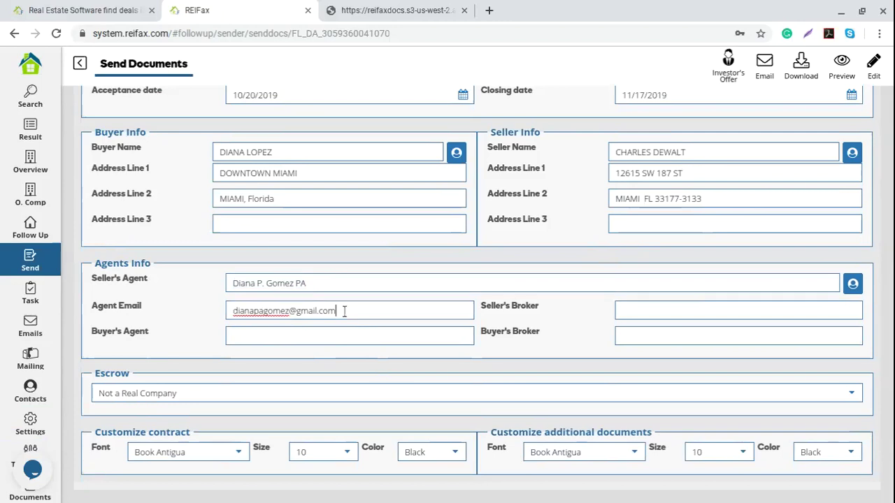
pyautogui.moveTo(362, 312); pyautogui.dragTo(165, 318)
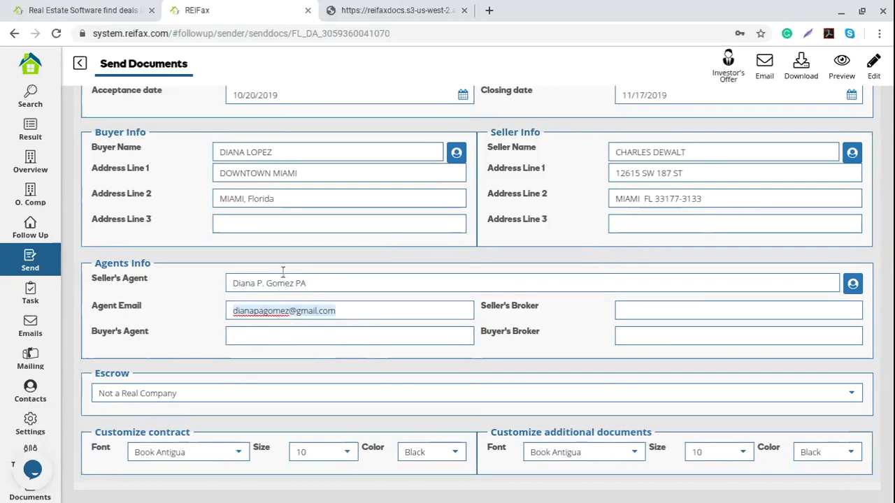
# Search the contacts for reifax, assign the REIFax contact as the seller's agent, and check the agent email
pyautogui.click(852, 288)
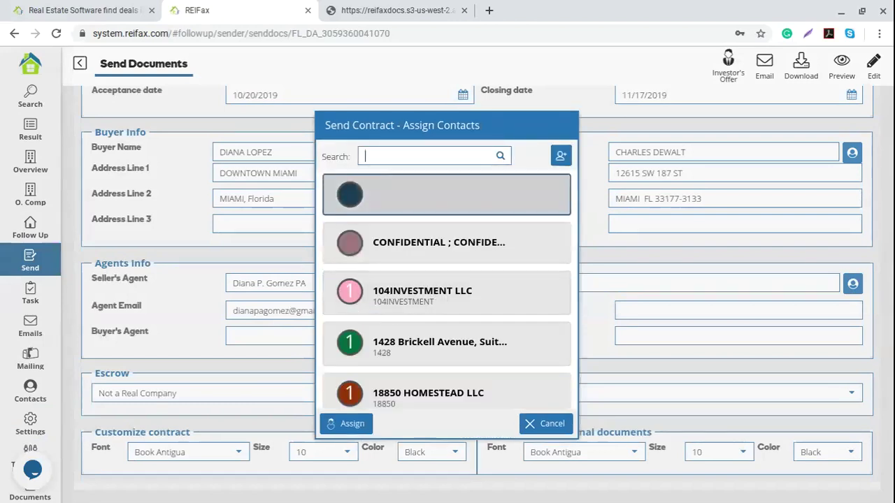
pyautogui.write('x')
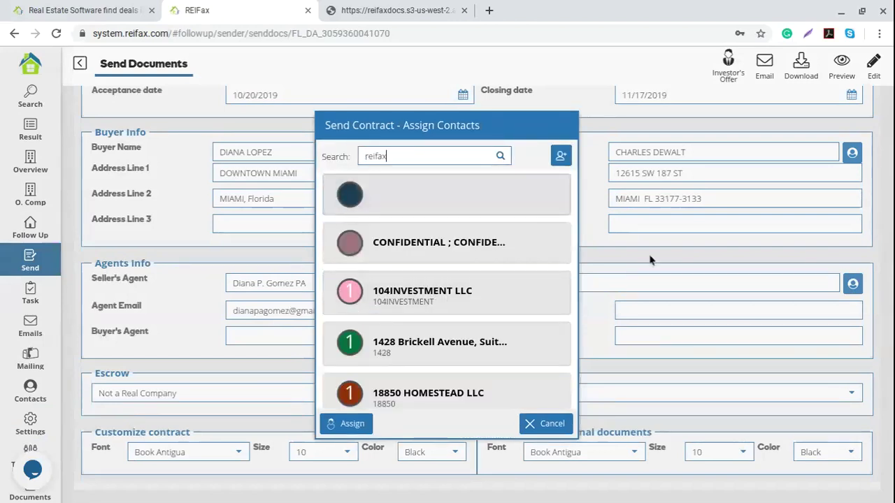
pyautogui.click(500, 155)
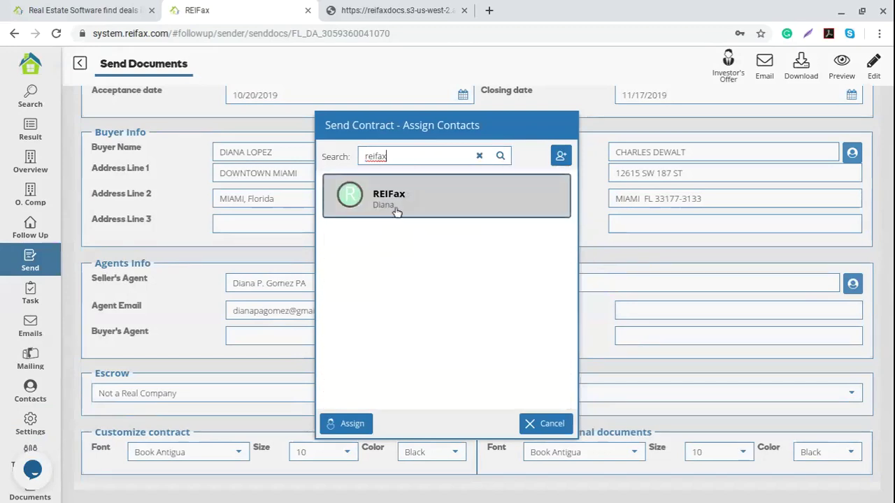
pyautogui.click(458, 209)
pyautogui.click(349, 425)
pyautogui.click(307, 316)
pyautogui.moveTo(308, 316); pyautogui.dragTo(179, 314)
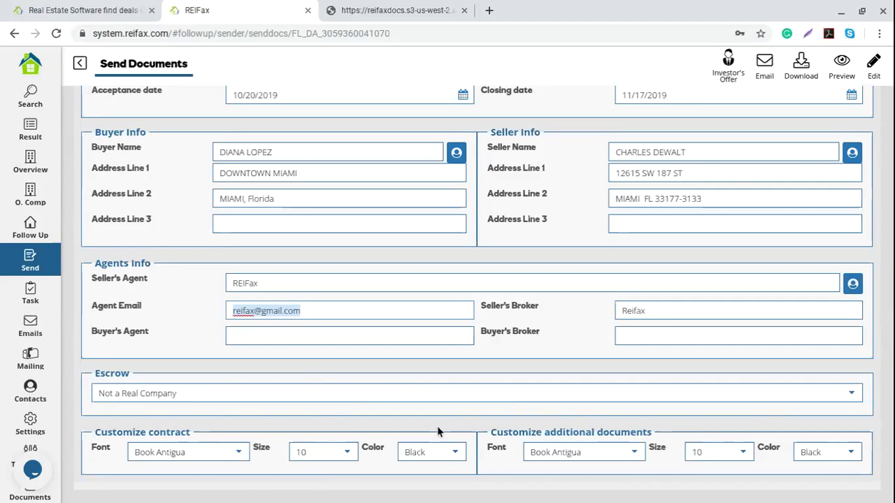
# Preview the document package and check the parties, purchase price, deposit, escrow agent and closing date on the contract's first page
pyautogui.scroll(4, 437, 424)
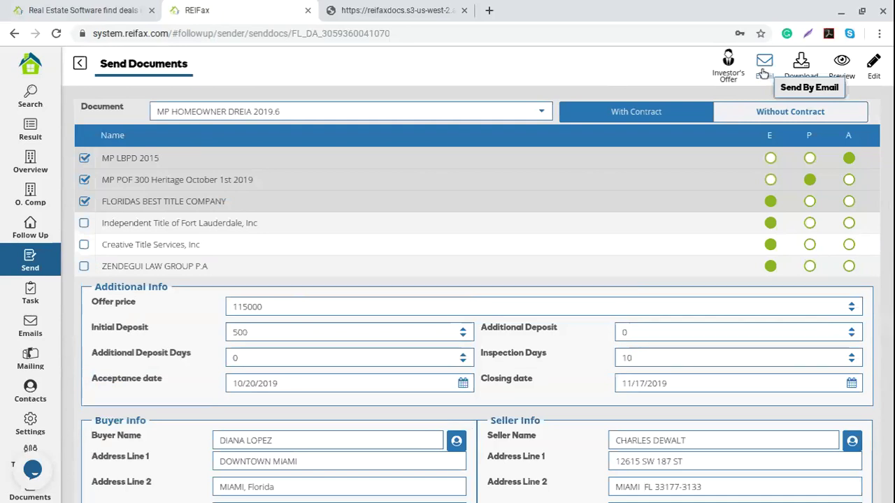
pyautogui.click(842, 63)
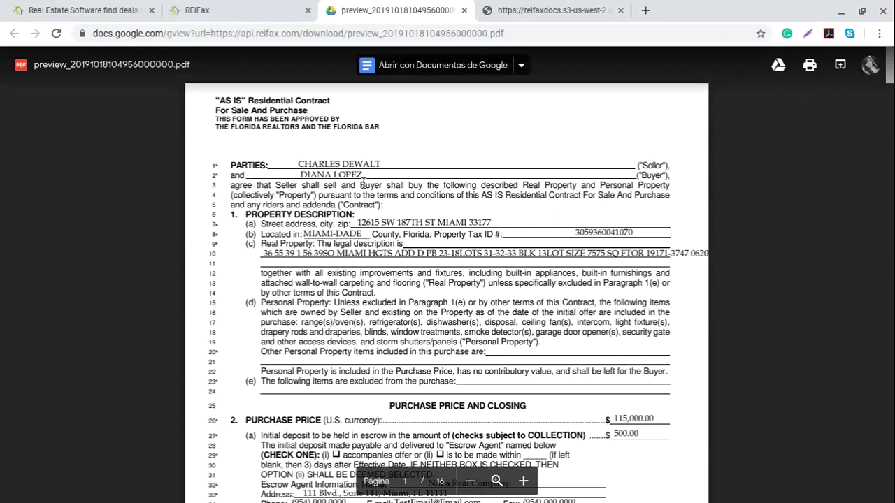
pyautogui.scroll(-3, 489, 318)
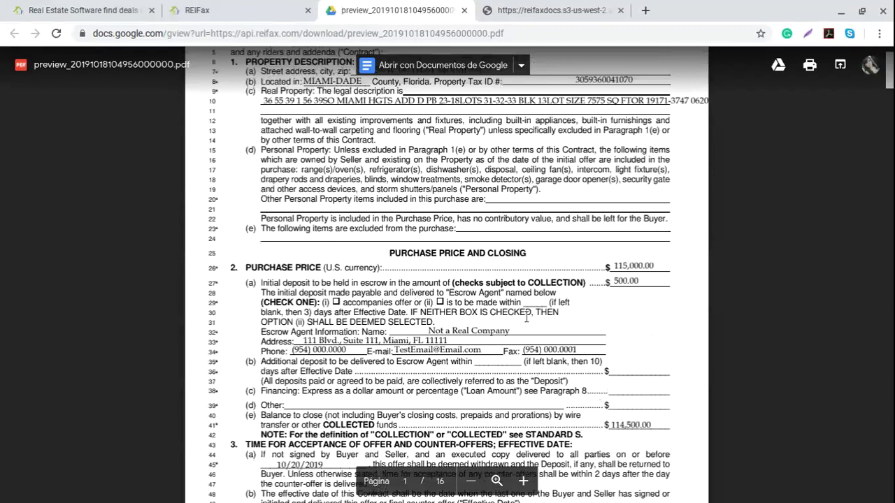
pyautogui.scroll(-1, 300, 287)
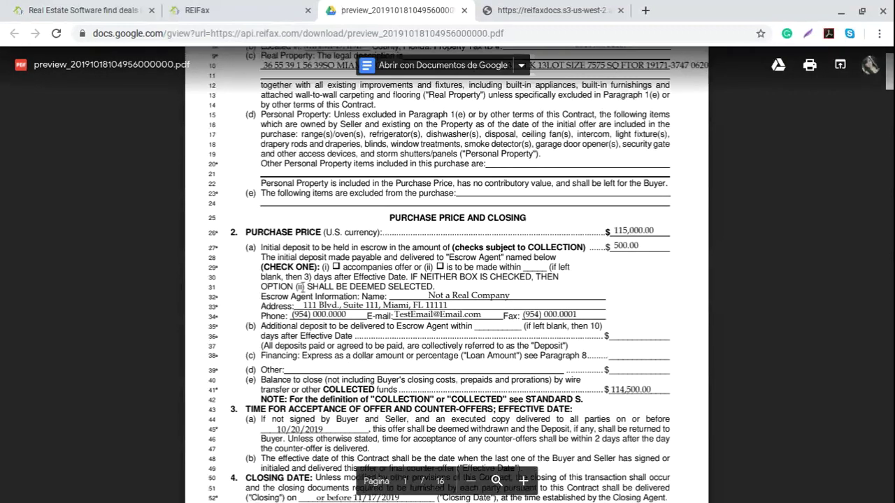
pyautogui.scroll(-1, 301, 287)
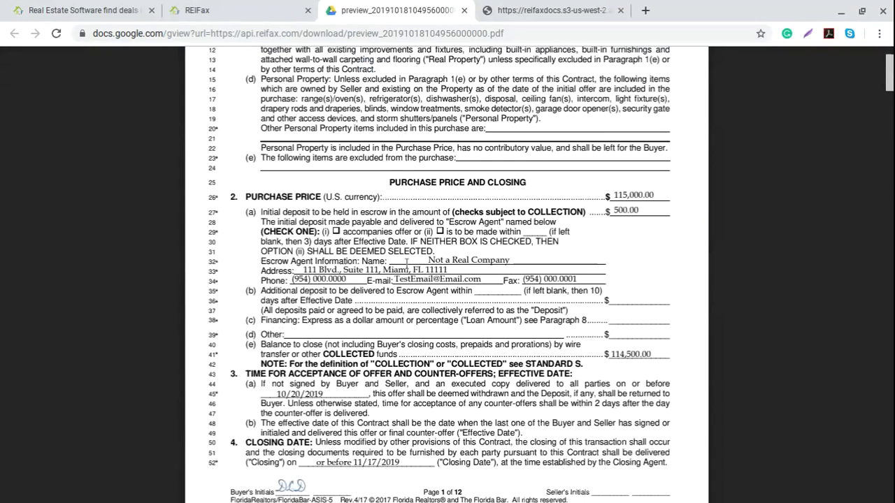
pyautogui.scroll(-3, 504, 307)
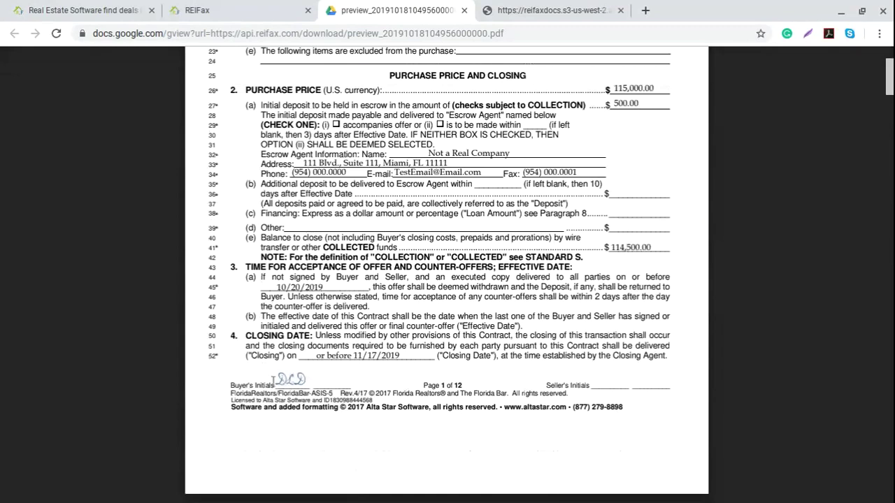
pyautogui.scroll(-3, 365, 290)
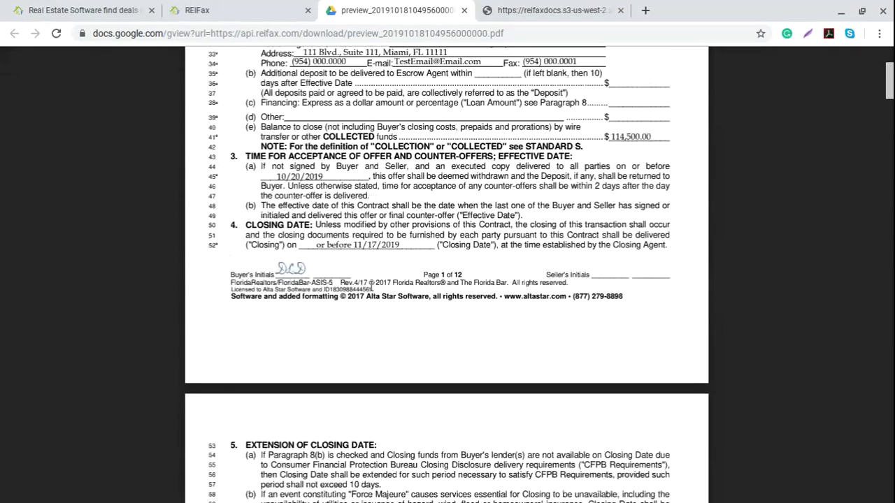
# Look through pages 2 to 11 of the contract preview, covering the checked clauses, buyer's initials and additional terms
pyautogui.scroll(-12, 371, 283)
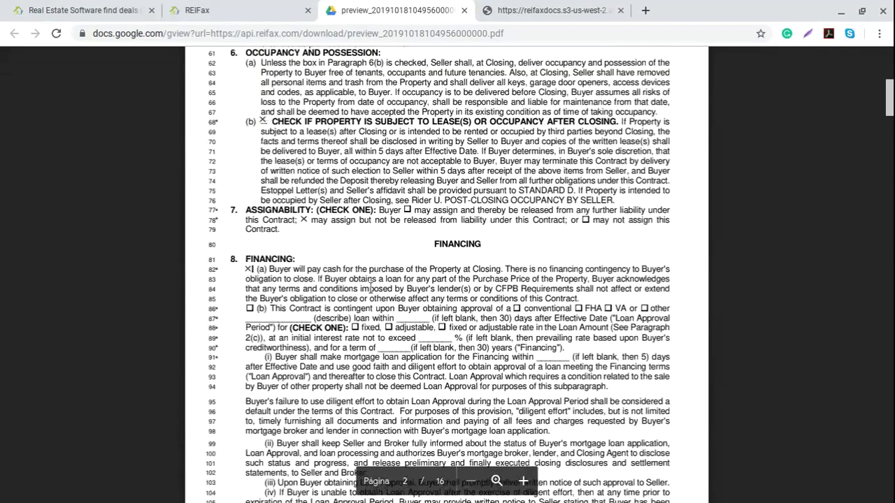
pyautogui.scroll(-6, 370, 288)
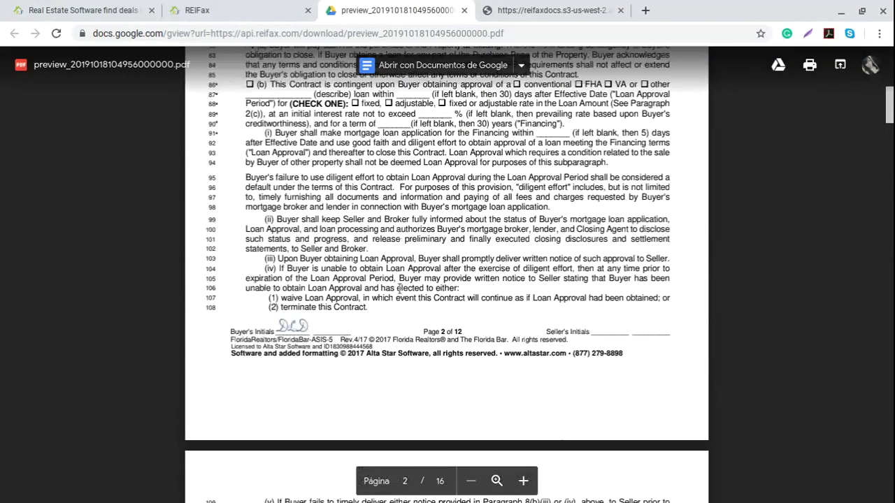
pyautogui.scroll(-16, 399, 289)
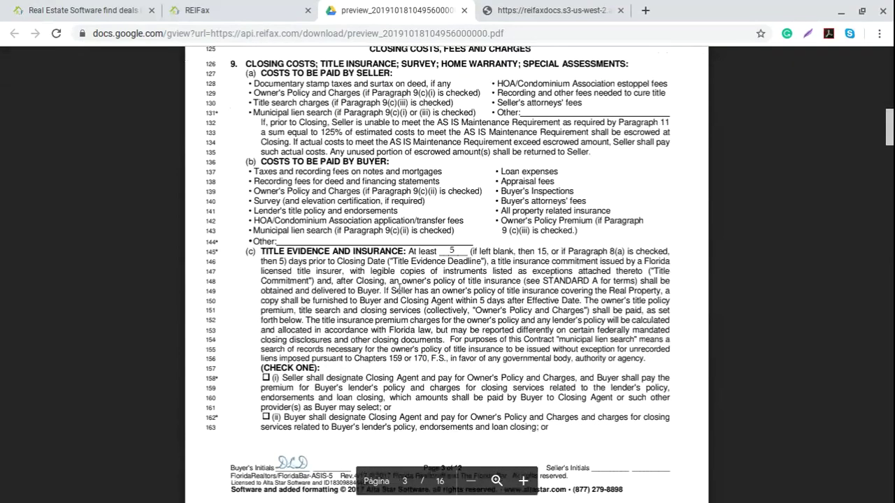
pyautogui.scroll(-4, 399, 289)
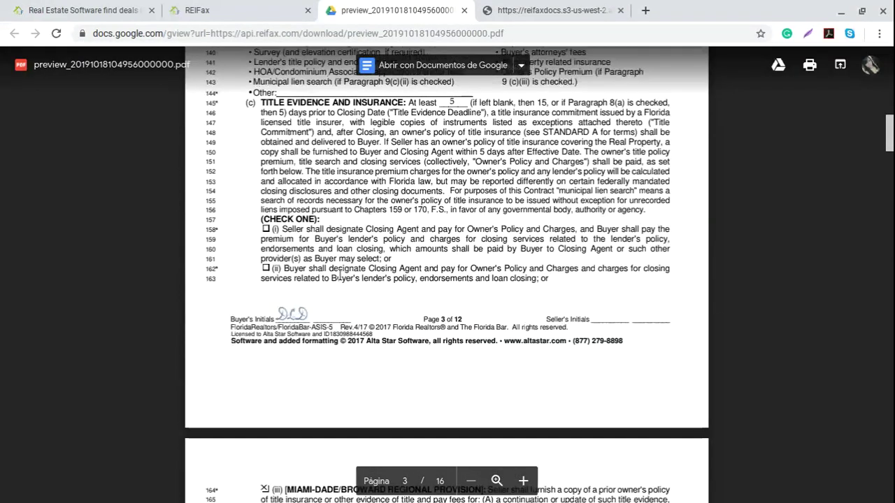
pyautogui.scroll(-17, 338, 277)
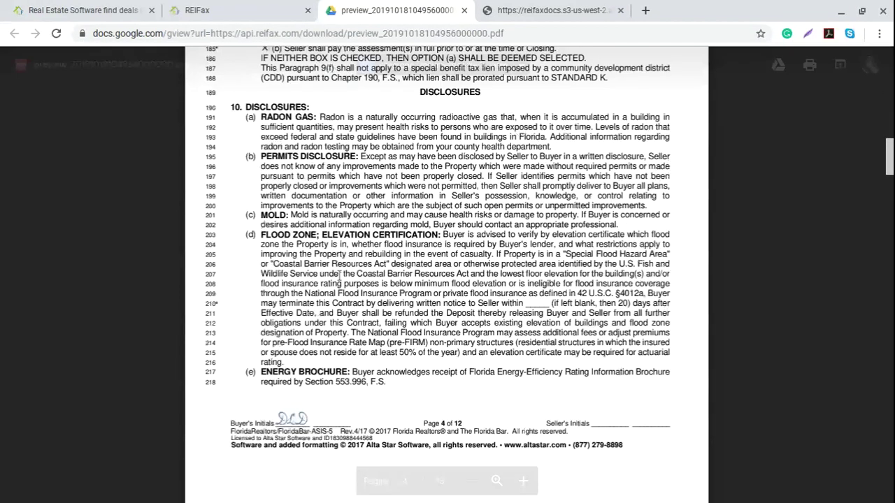
pyautogui.scroll(-3, 339, 277)
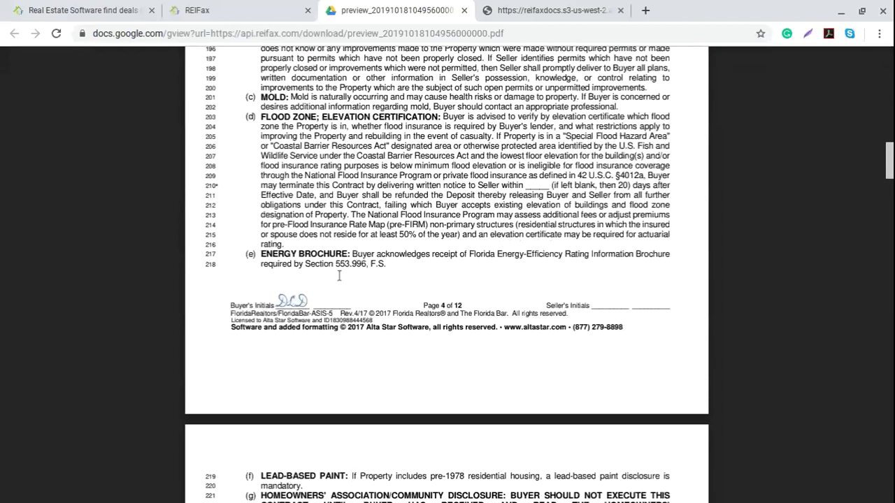
pyautogui.scroll(-20, 339, 276)
pyautogui.scroll(-19, 413, 279)
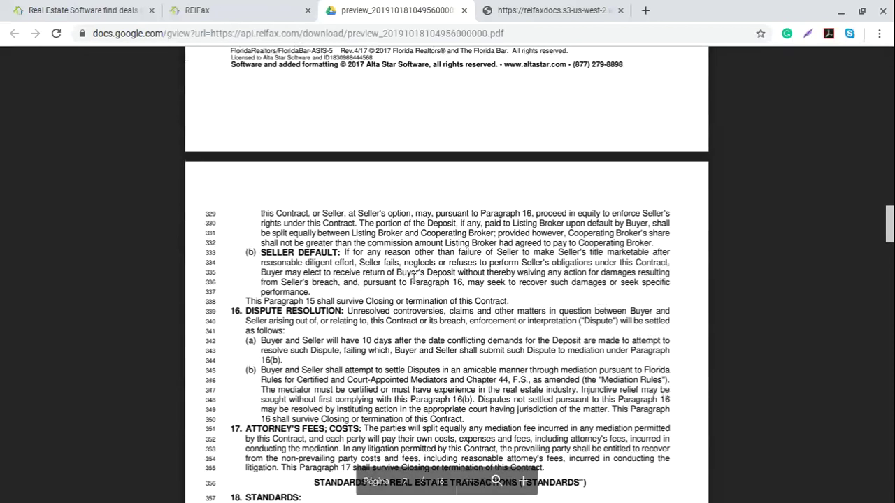
pyautogui.scroll(-4, 413, 277)
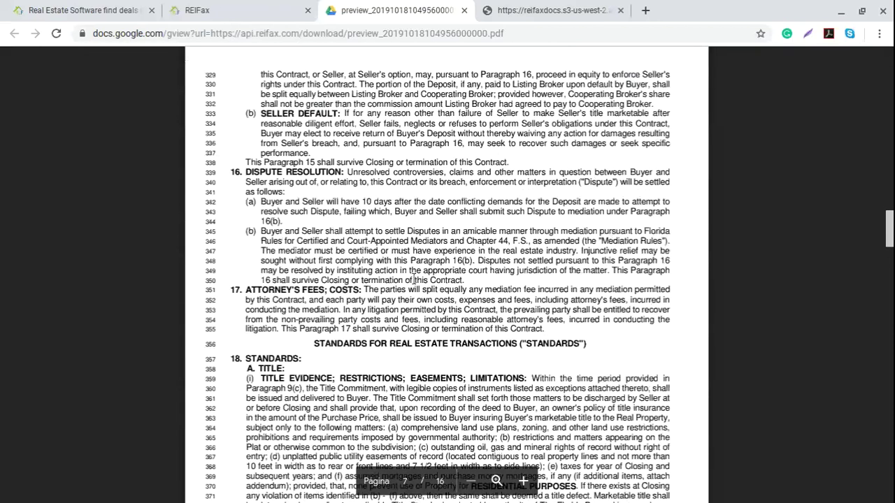
pyautogui.scroll(-20, 420, 294)
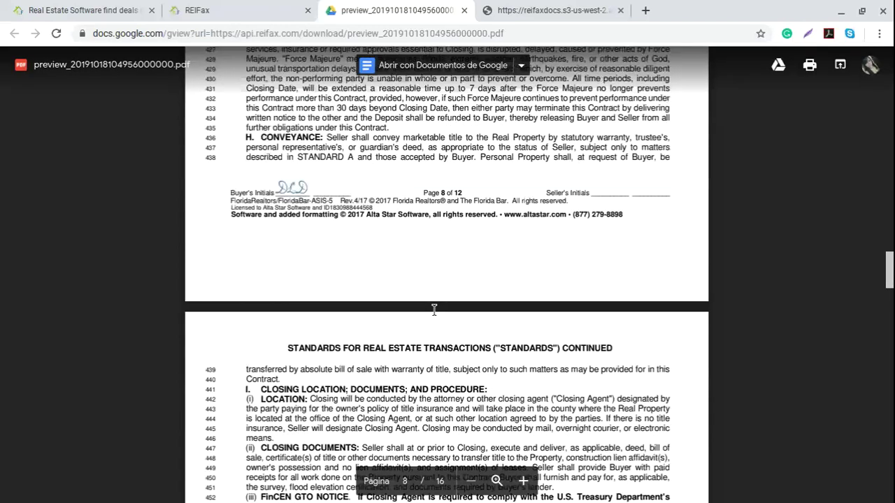
pyautogui.scroll(-20, 433, 310)
pyautogui.scroll(-12, 441, 293)
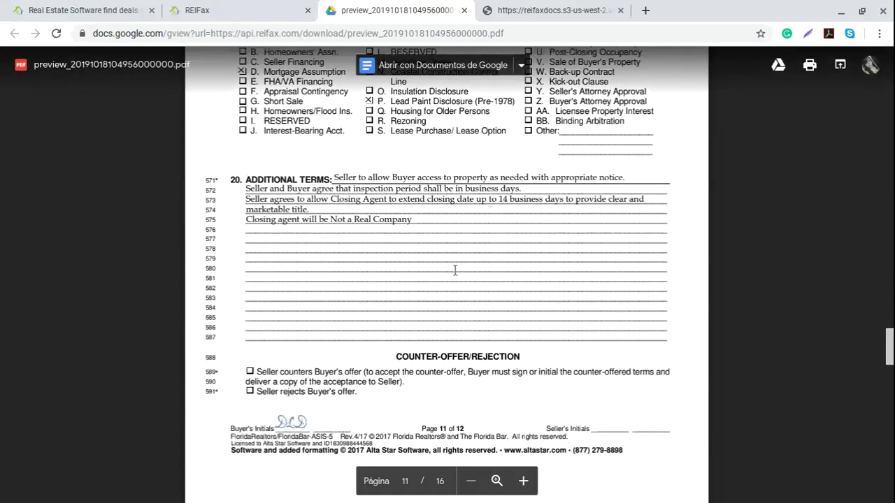
# Examine the buyer's signature, notice address and broker details on page 12 of the contract
pyautogui.scroll(-20, 455, 270)
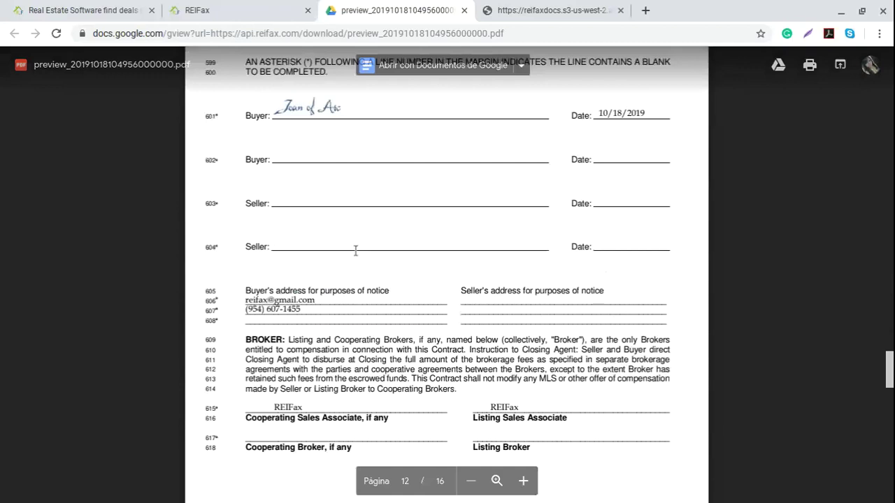
pyautogui.scroll(3, 314, 272)
pyautogui.scroll(-5, 307, 287)
pyautogui.scroll(-4, 340, 279)
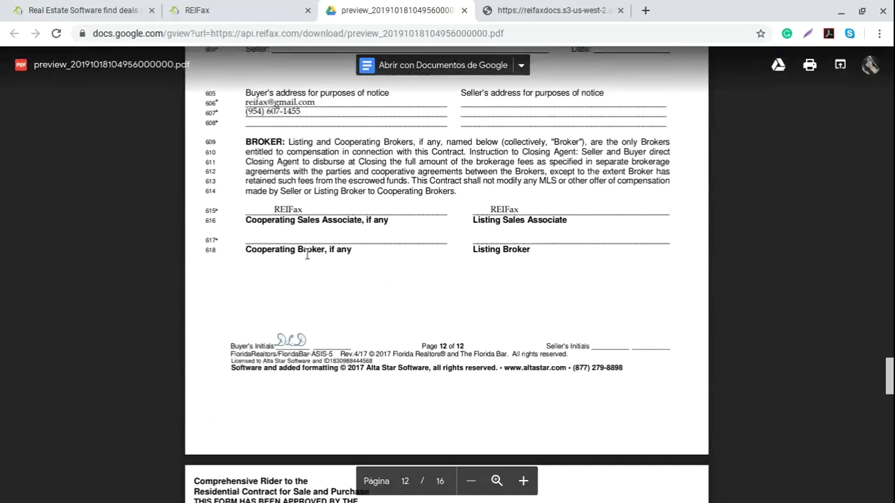
pyautogui.scroll(-2, 347, 275)
pyautogui.scroll(-5, 348, 277)
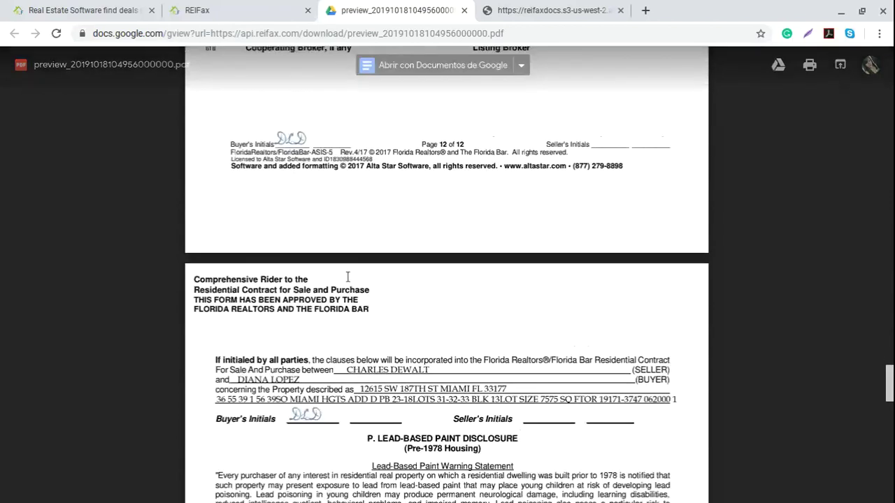
# Examine the lead-based paint disclosure rider and the date on the Heritage Realty Services proof-of-funds letter
pyautogui.scroll(-6, 347, 277)
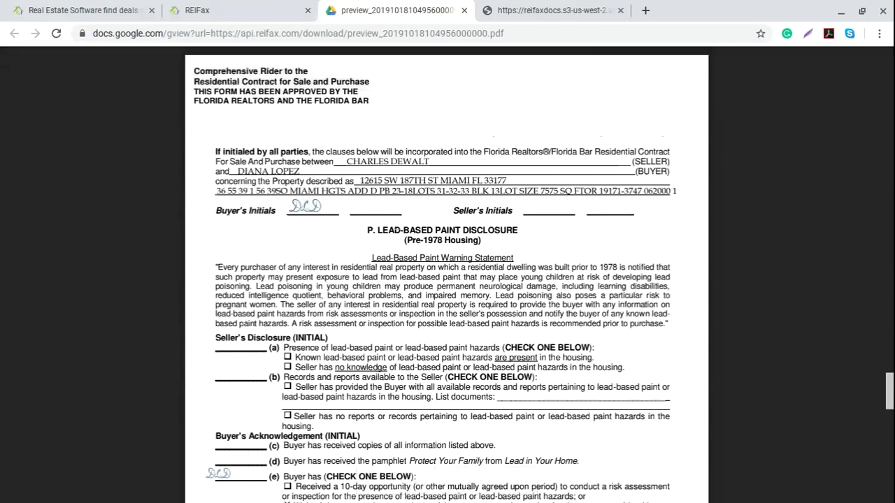
pyautogui.moveTo(378, 230); pyautogui.dragTo(518, 231)
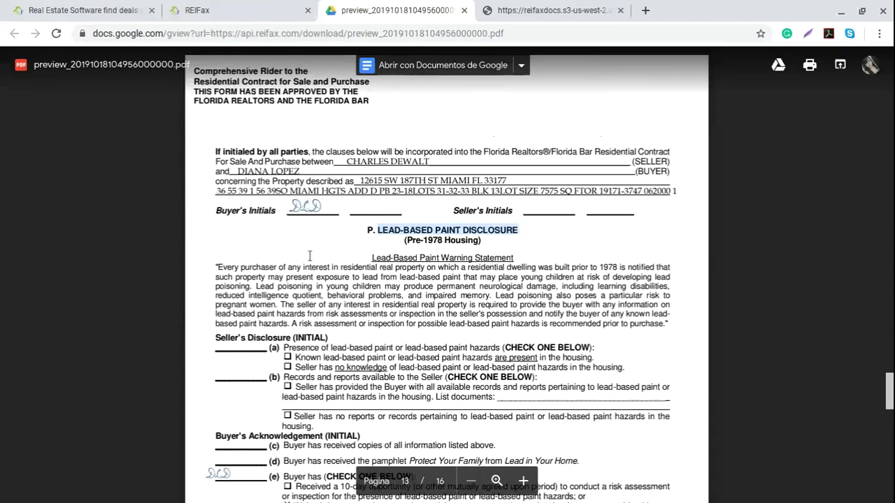
pyautogui.scroll(-3, 309, 256)
pyautogui.scroll(-10, 361, 294)
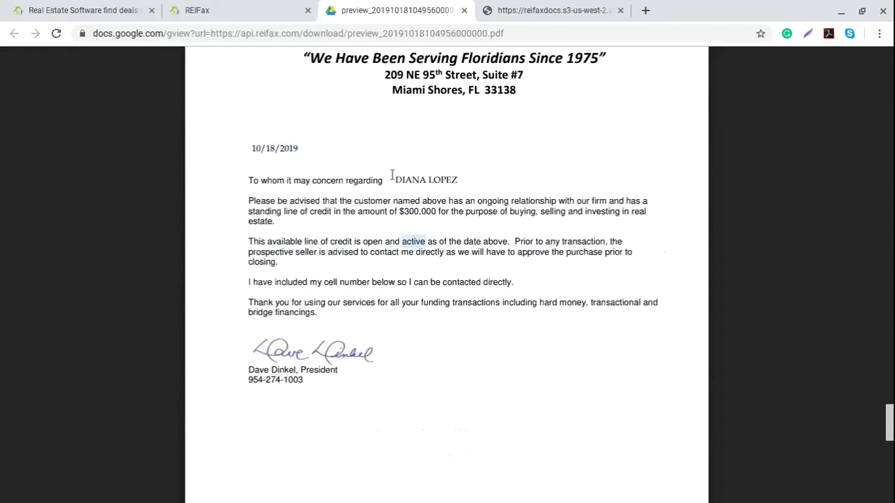
pyautogui.moveTo(252, 147); pyautogui.dragTo(330, 150)
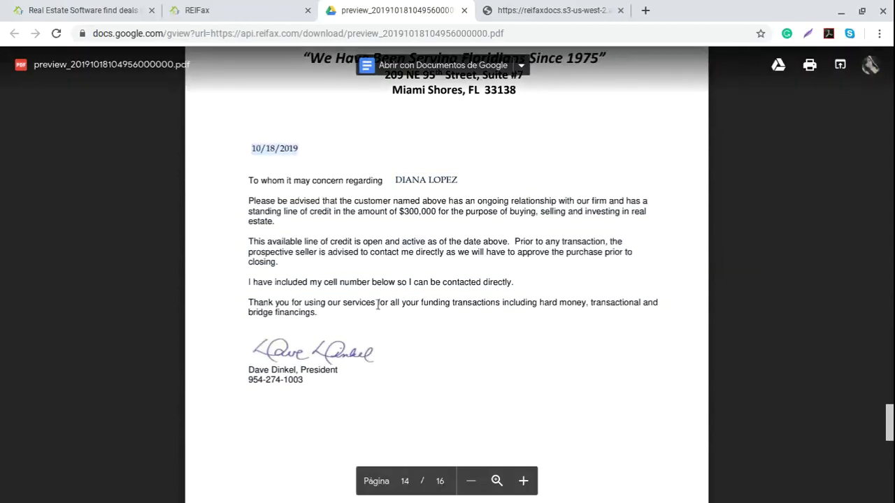
# Examine the account statement and the Florida's Best Title Company escrow letter, and return to the contract's additional terms
pyautogui.scroll(-2, 383, 291)
pyautogui.scroll(-7, 383, 290)
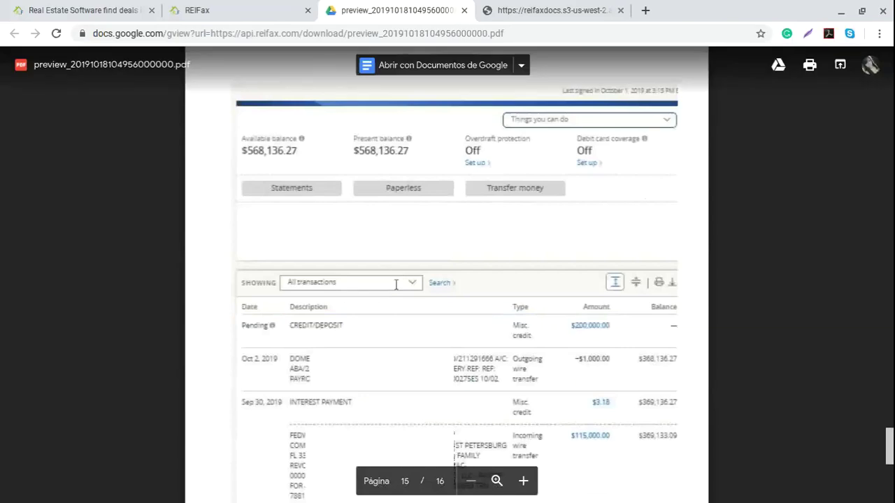
pyautogui.scroll(-10, 402, 283)
pyautogui.scroll(-4, 396, 284)
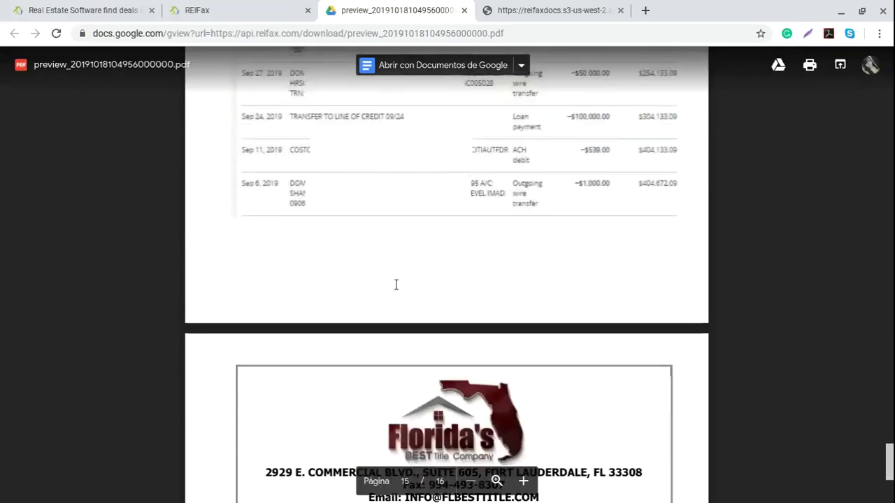
pyautogui.scroll(-5, 396, 284)
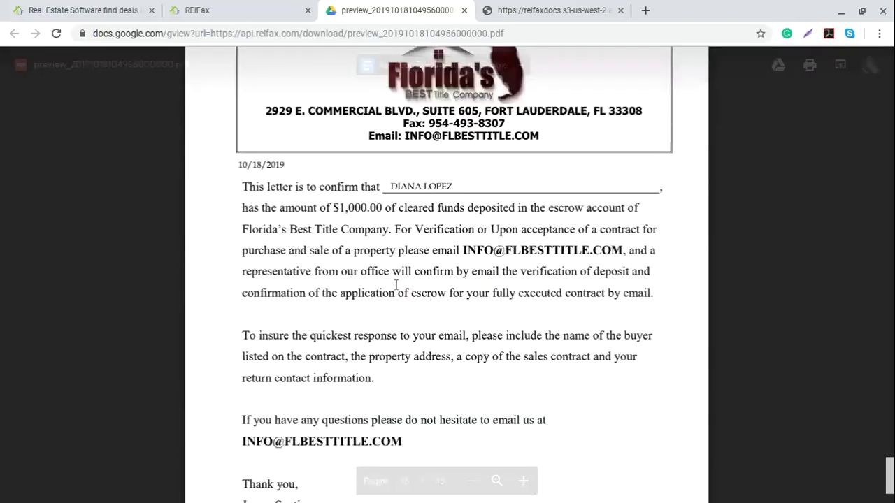
pyautogui.scroll(-5, 398, 338)
pyautogui.scroll(15, 397, 338)
pyautogui.scroll(15, 395, 341)
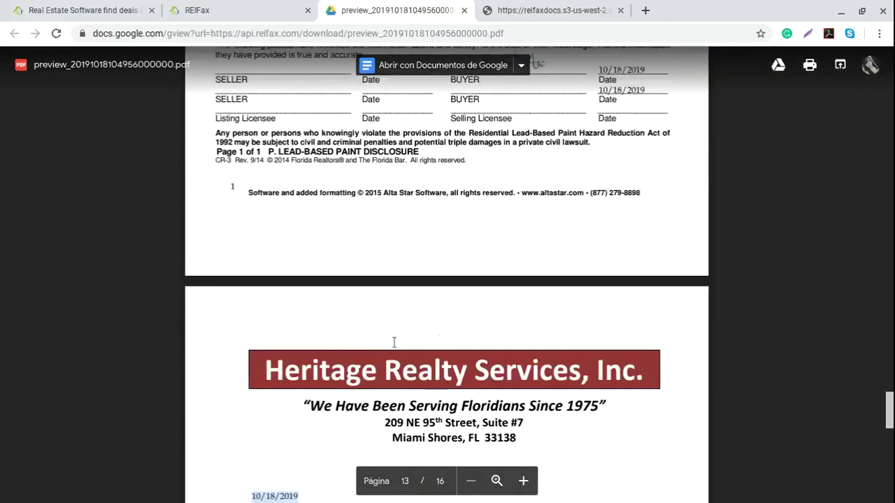
pyautogui.scroll(13, 395, 342)
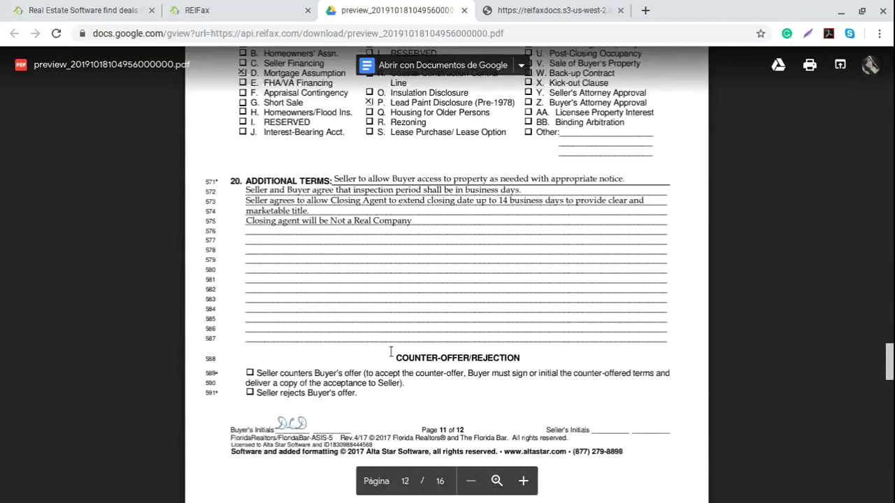